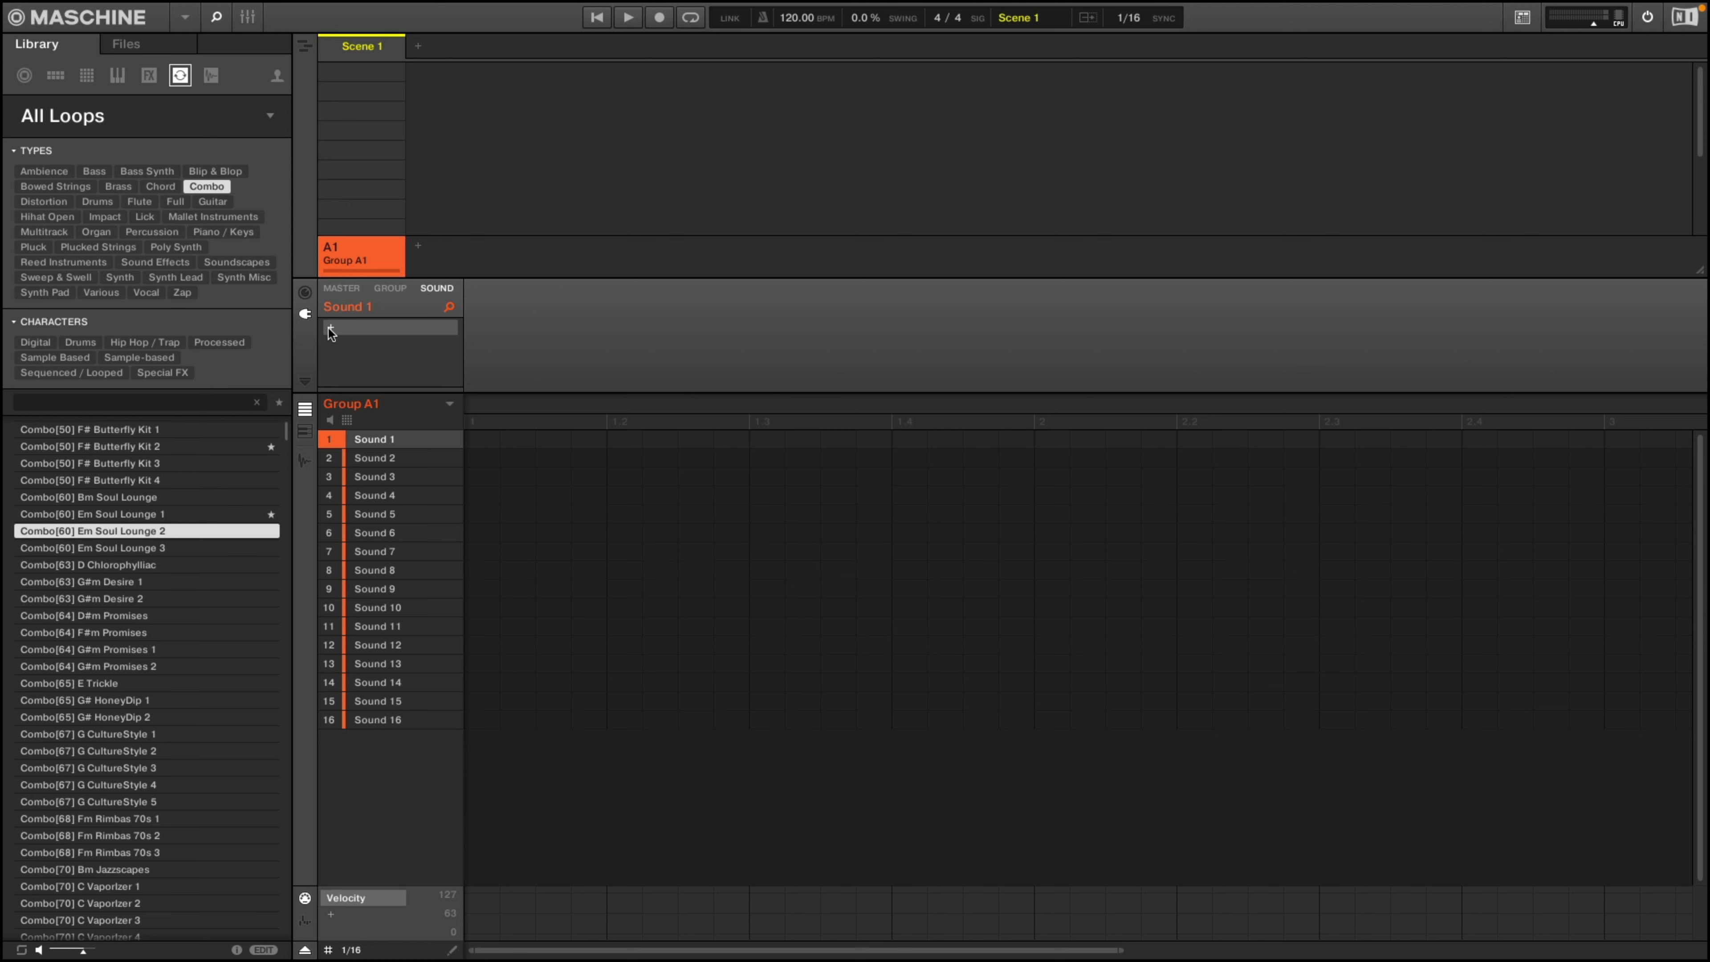
- Load the Native Instruments VST3 plug-in Kontakt 7 on Sound 1 and move its window clear of the sound list
mouse_move(412, 379)
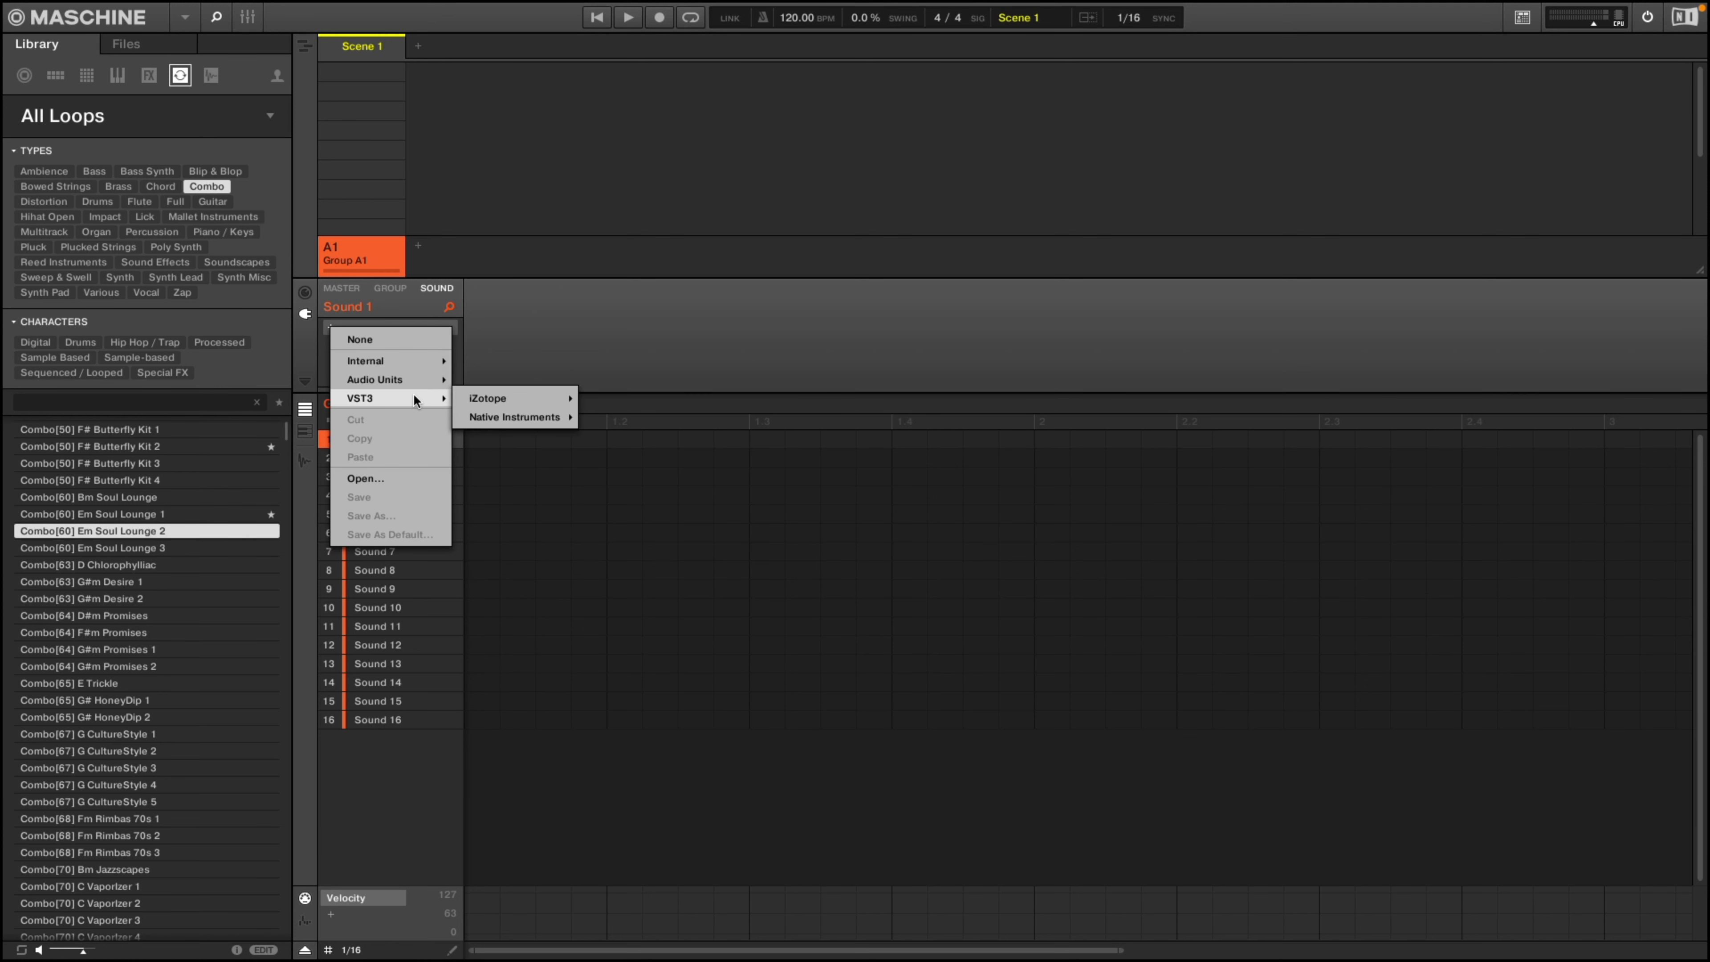
mouse_move(530, 418)
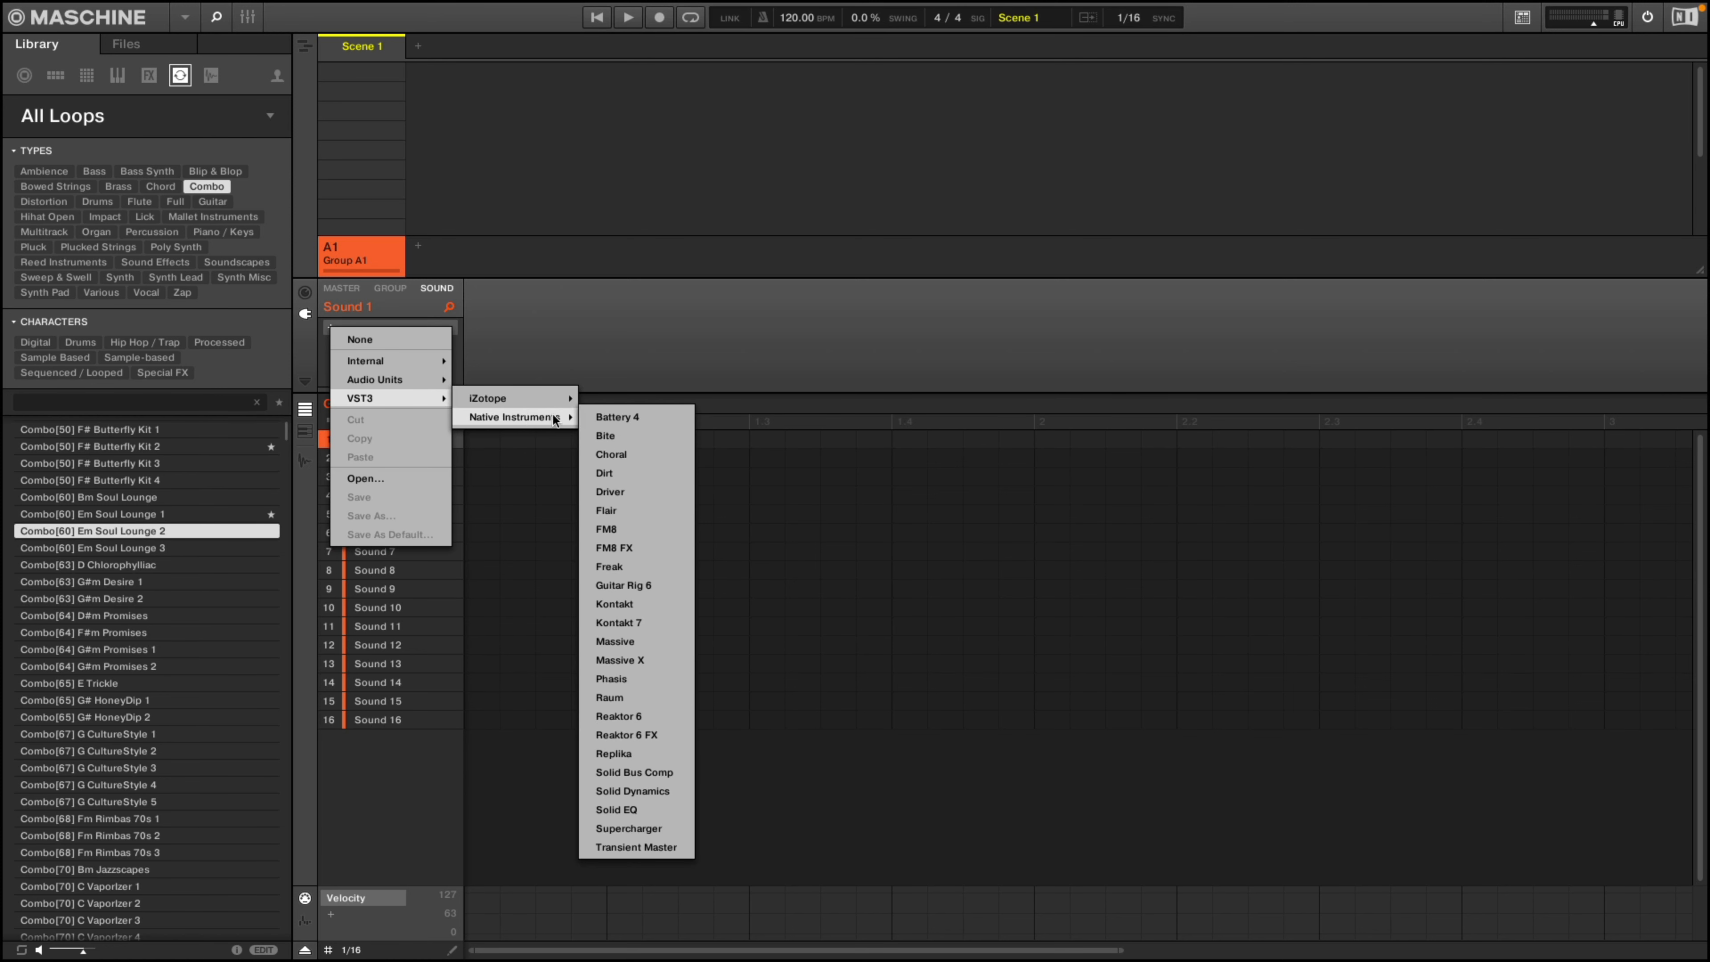
left_click(628, 621)
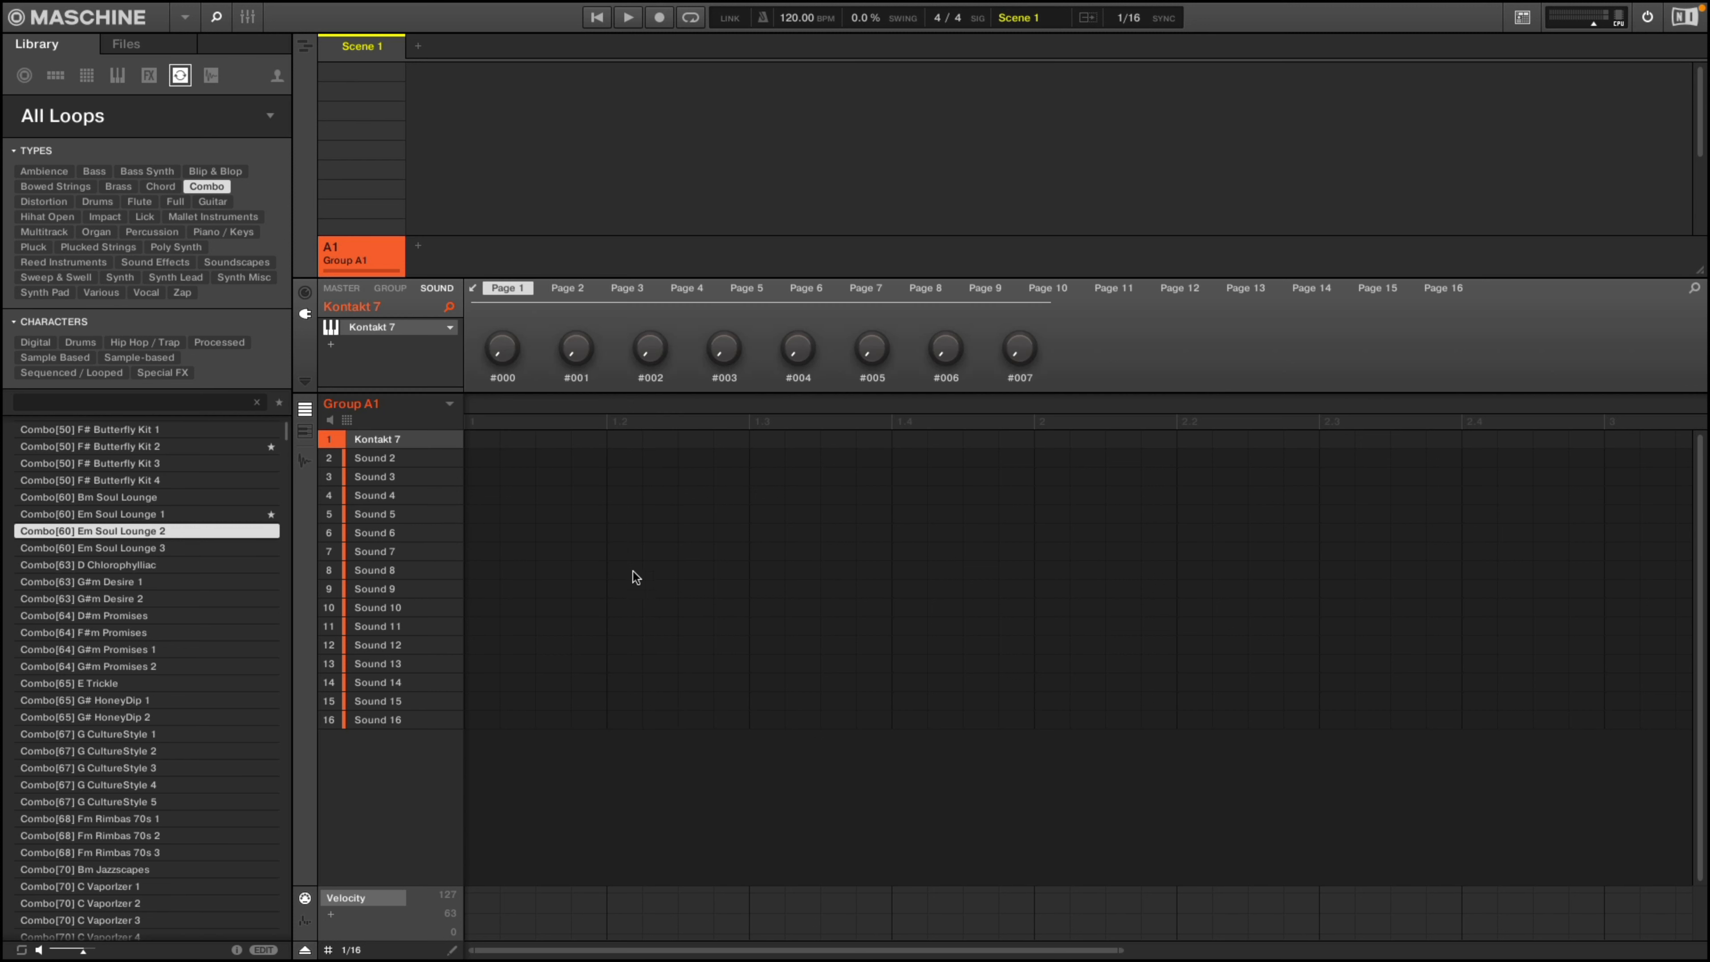
left_click_drag(1, 111, 1027, 88)
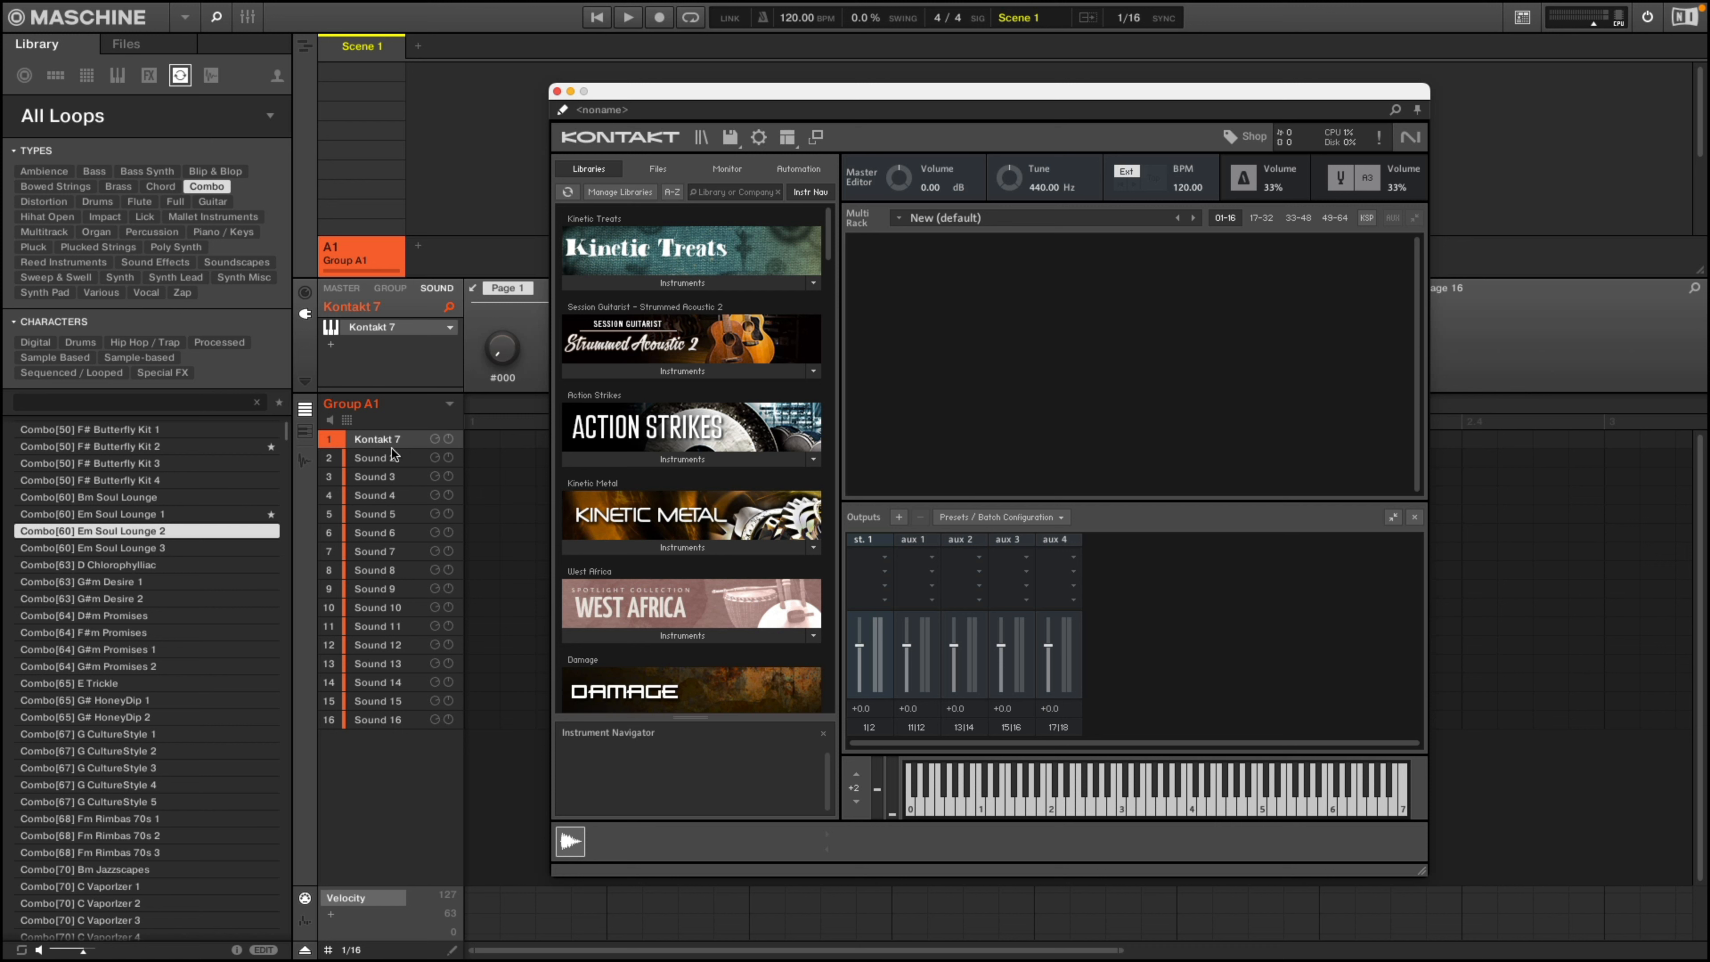
left_click_drag(789, 90, 931, 95)
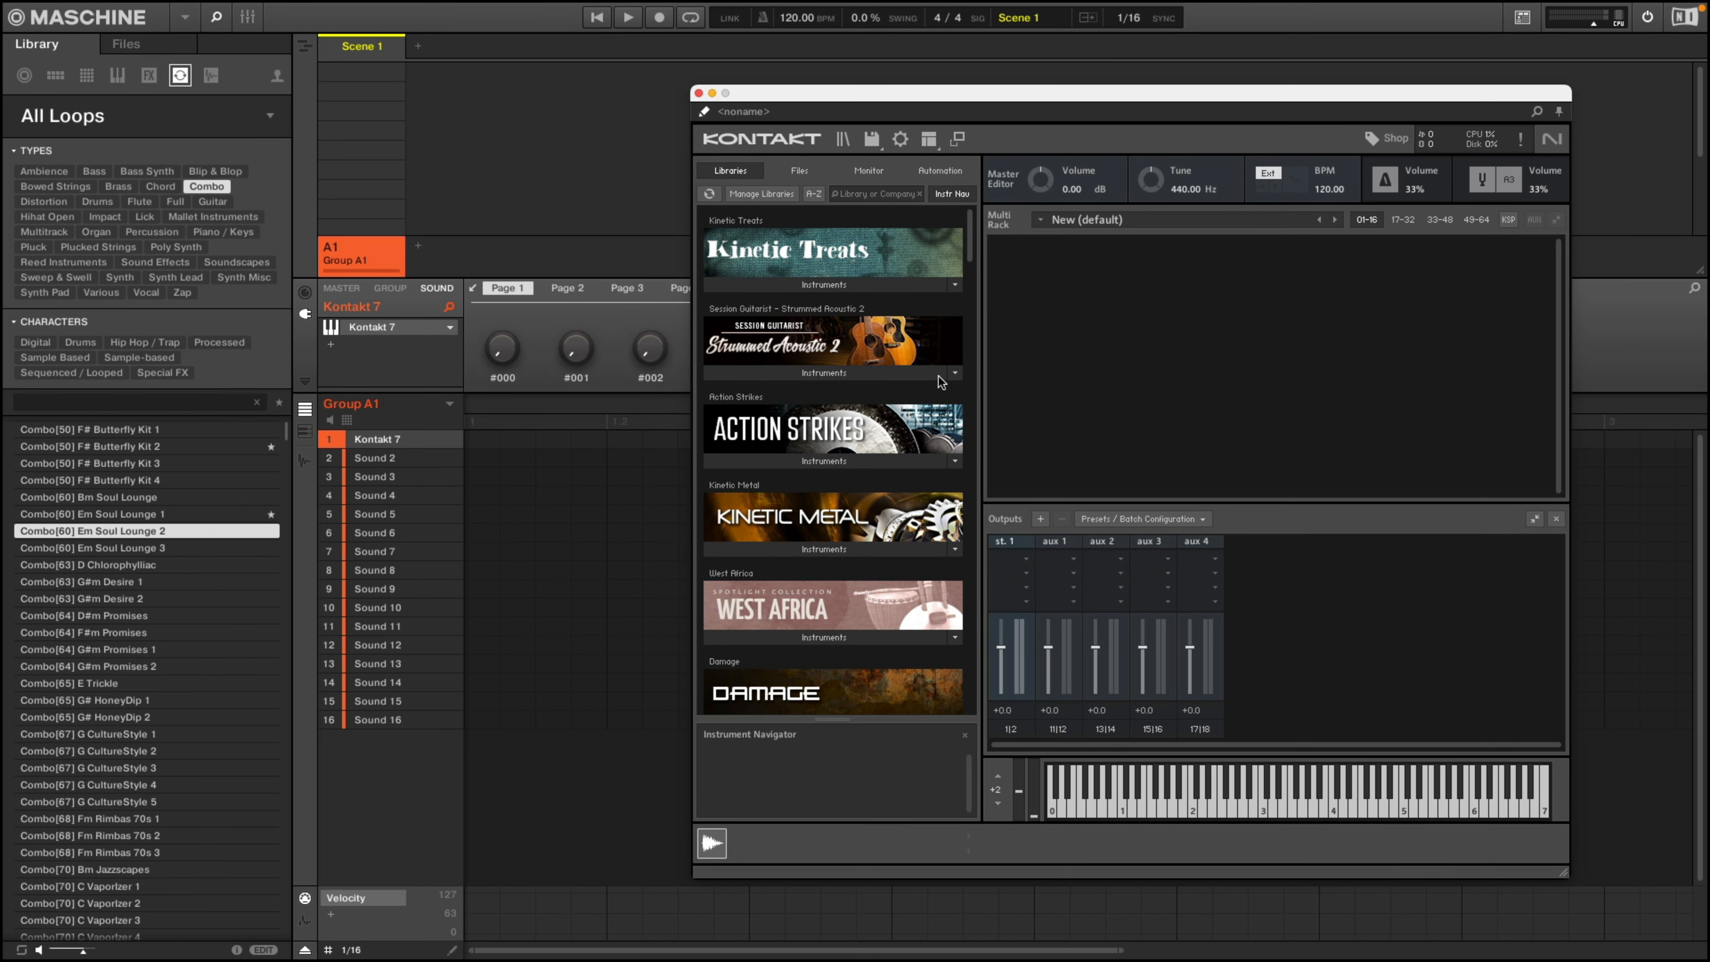
- Load Electric Train Set from the Kinetic Treats library and Aluminum Scratches from Kinetic Metal into the Kontakt rack
left_click(784, 292)
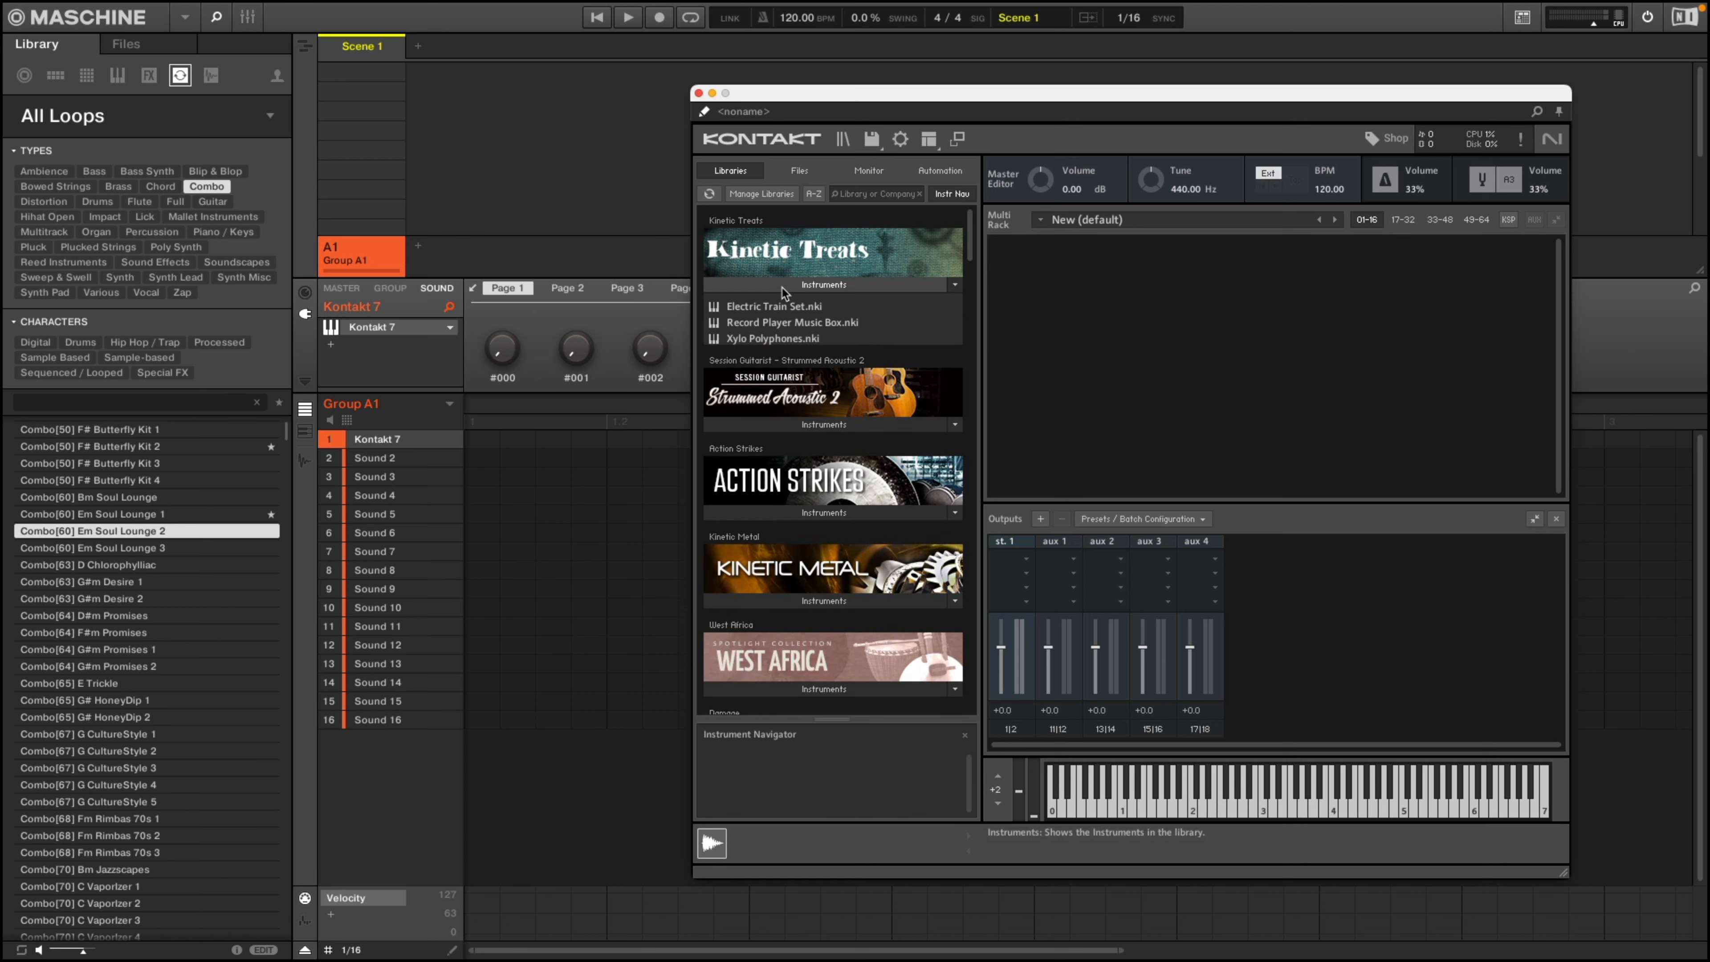
double_click(751, 307)
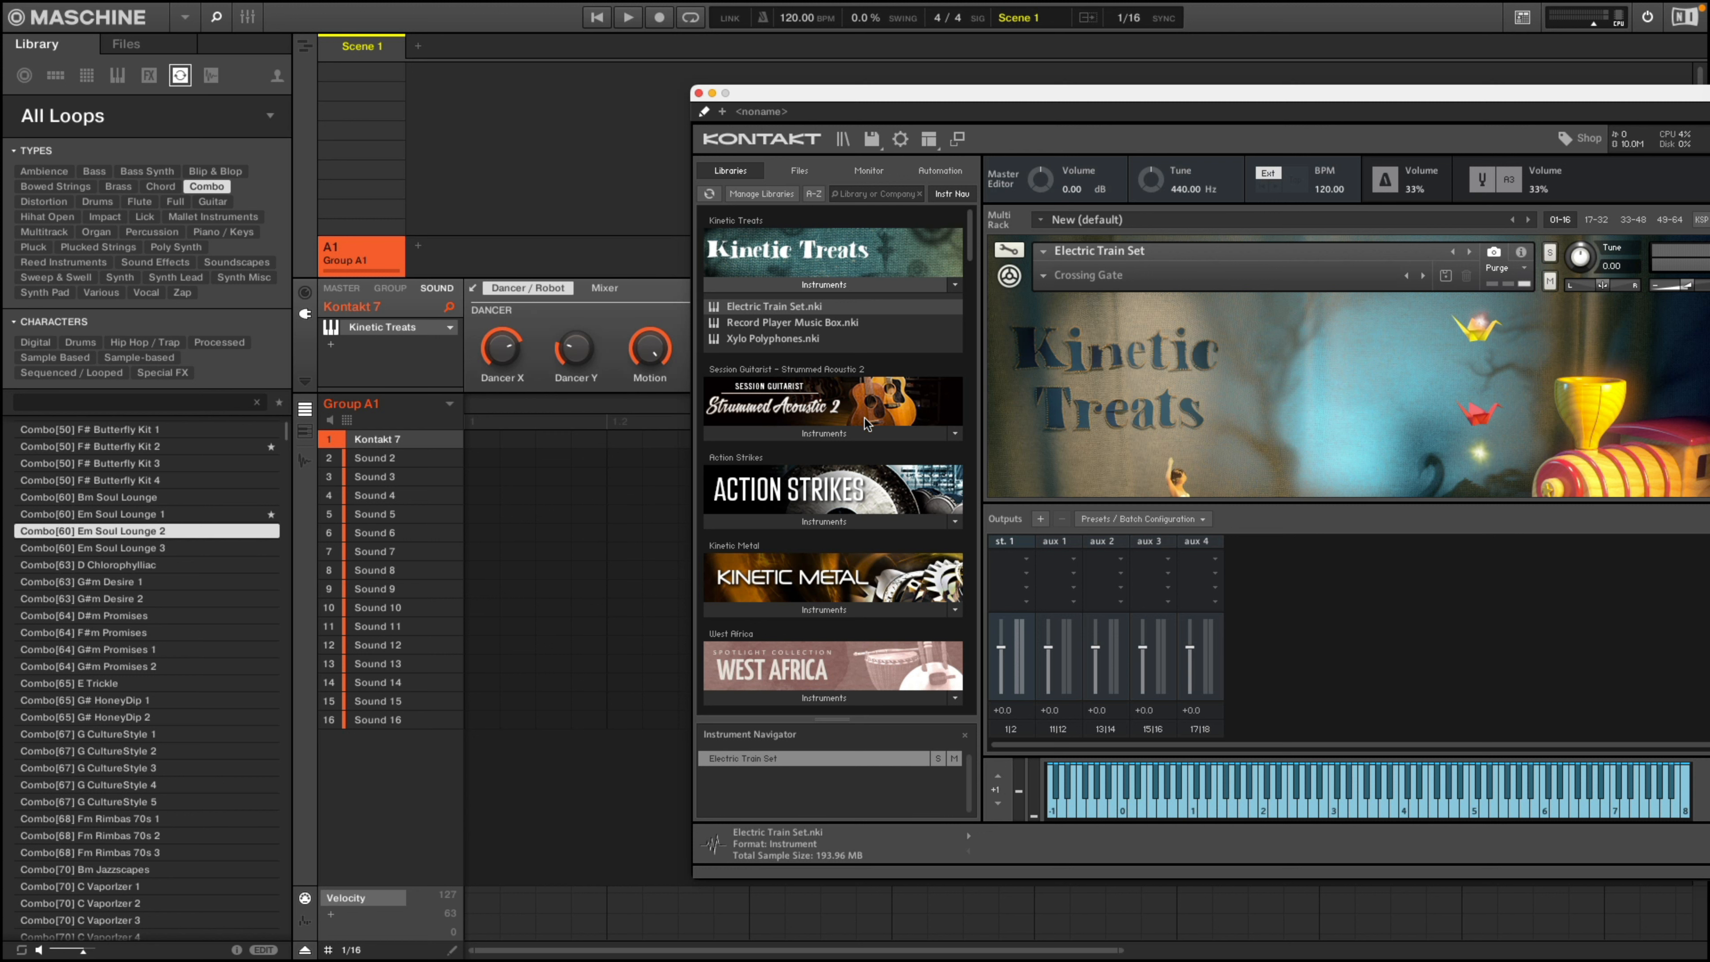
scroll(866, 423, "down", 4)
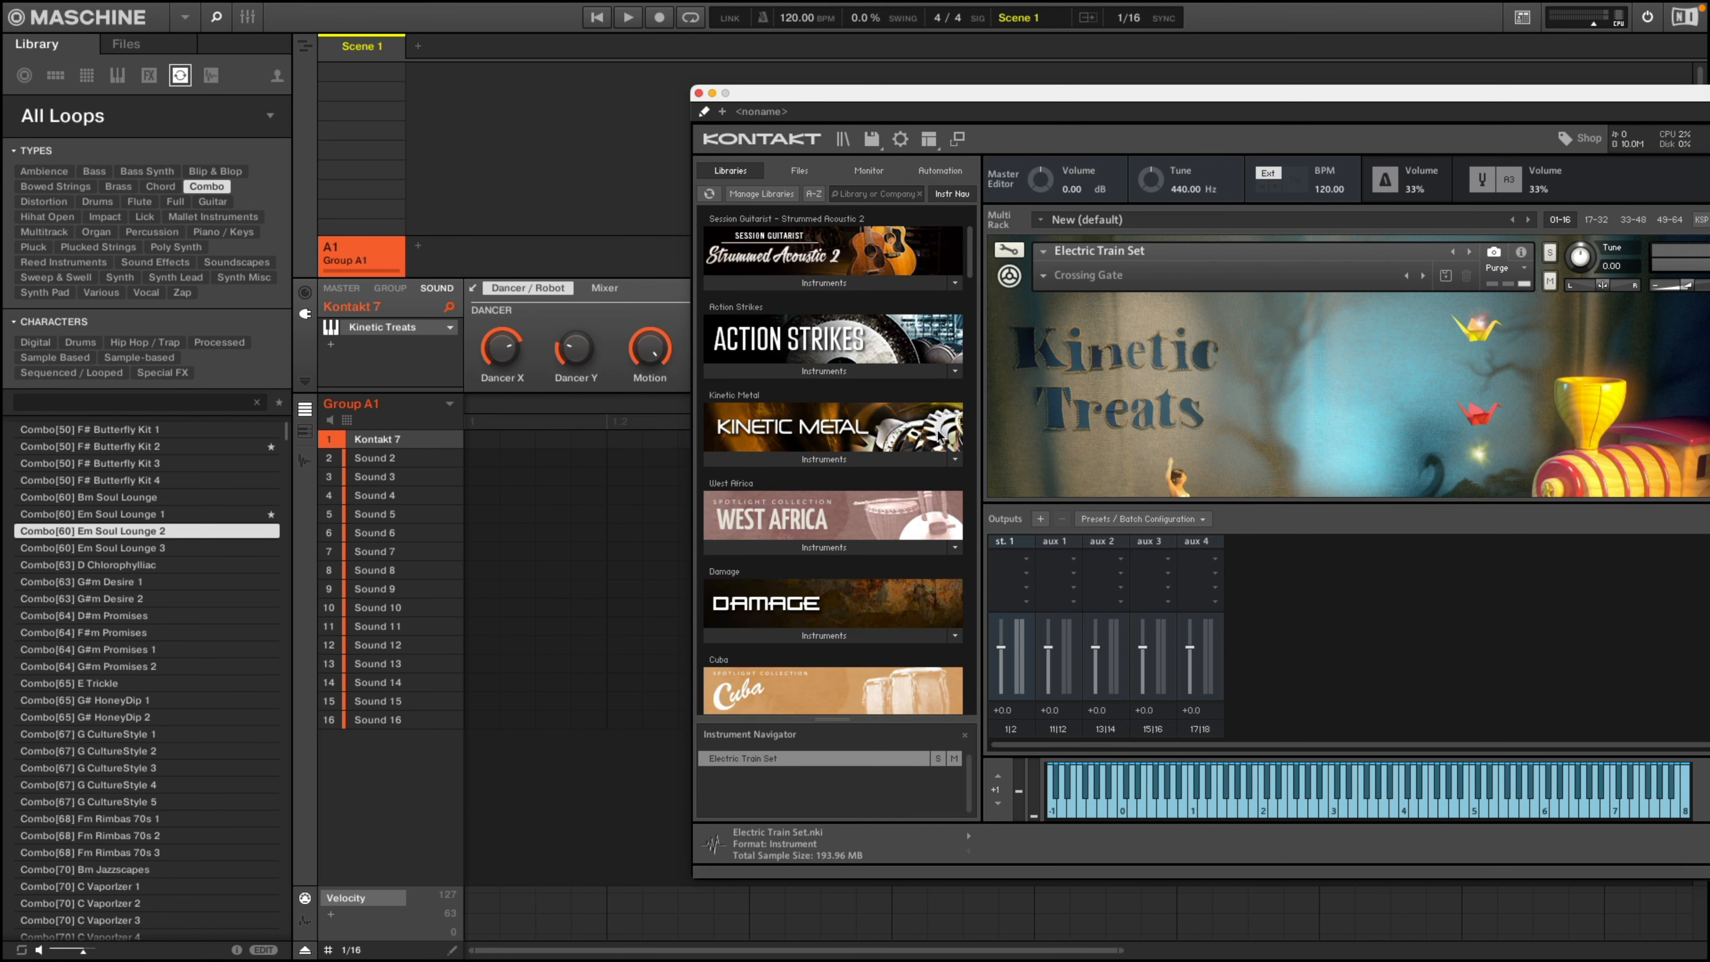
left_click(755, 464)
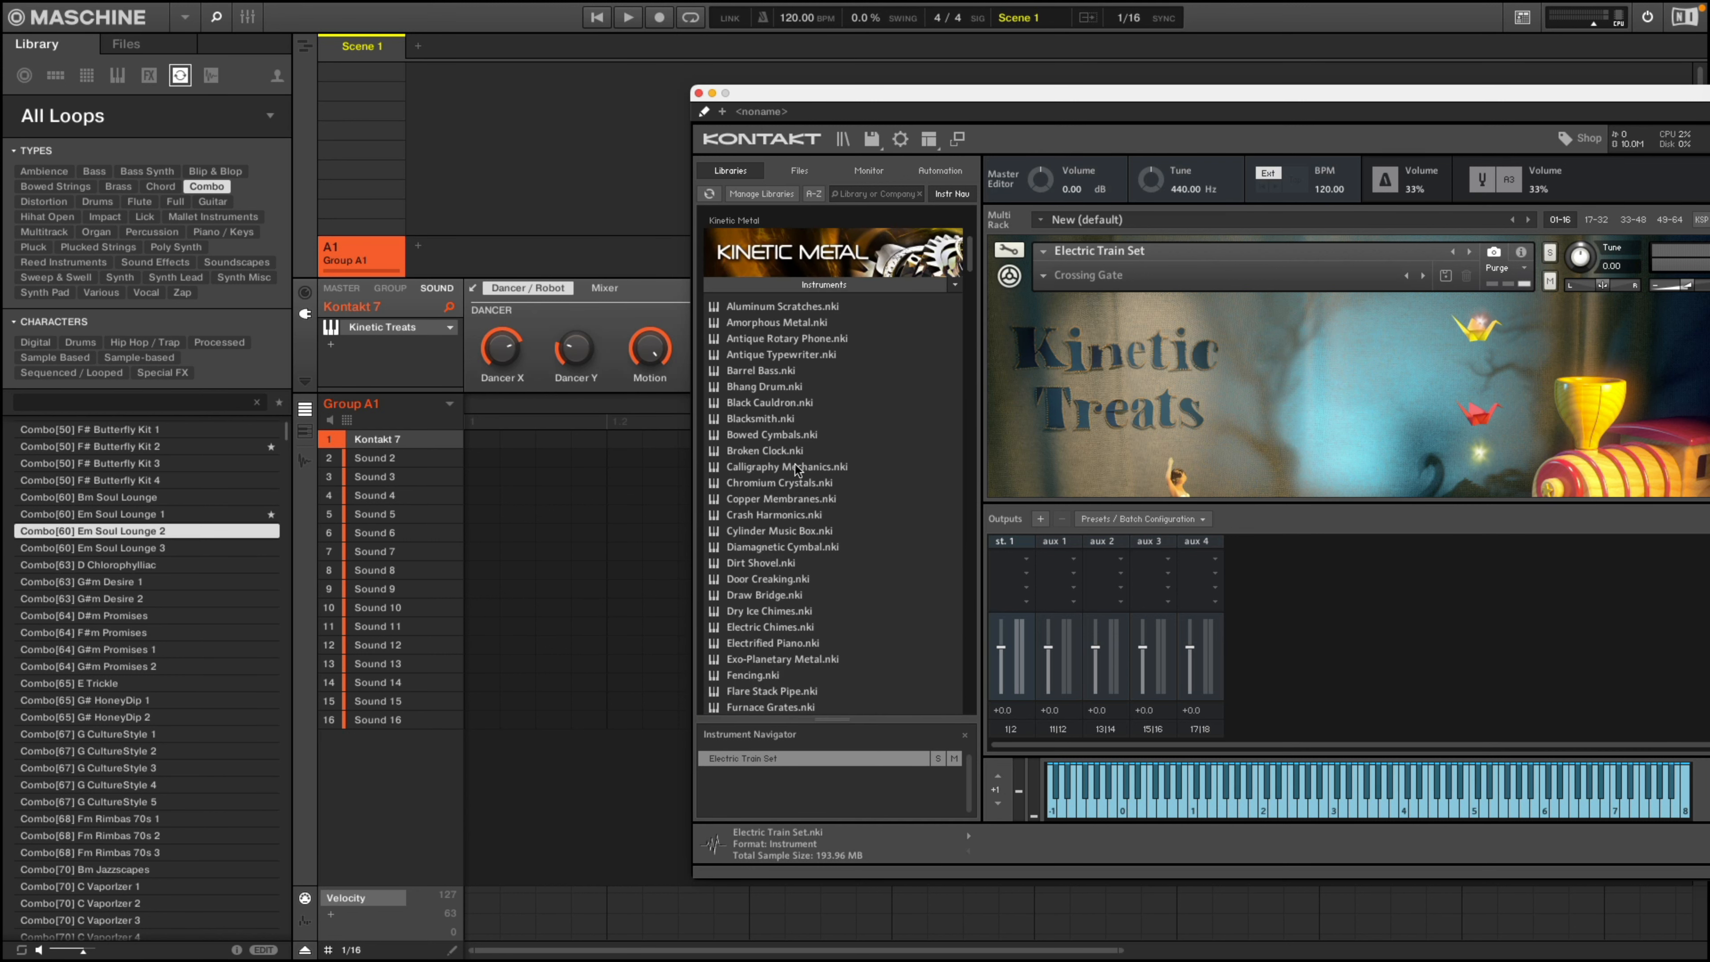
left_click(753, 309)
double_click(754, 309)
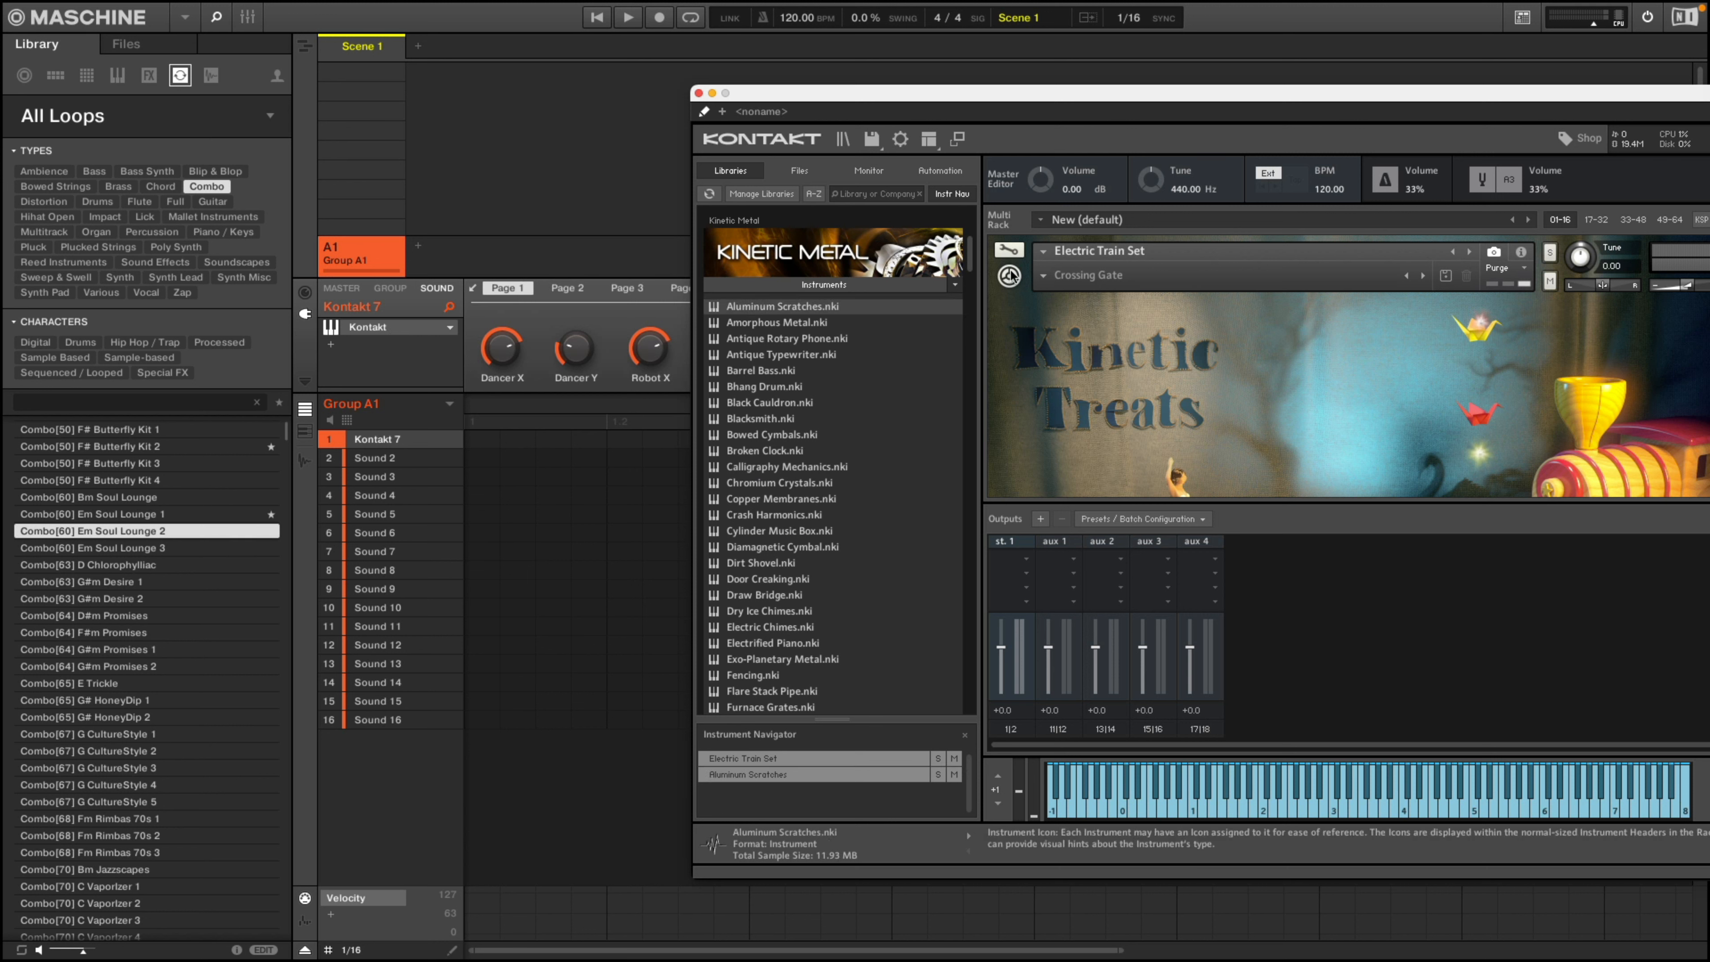
left_click(1009, 344)
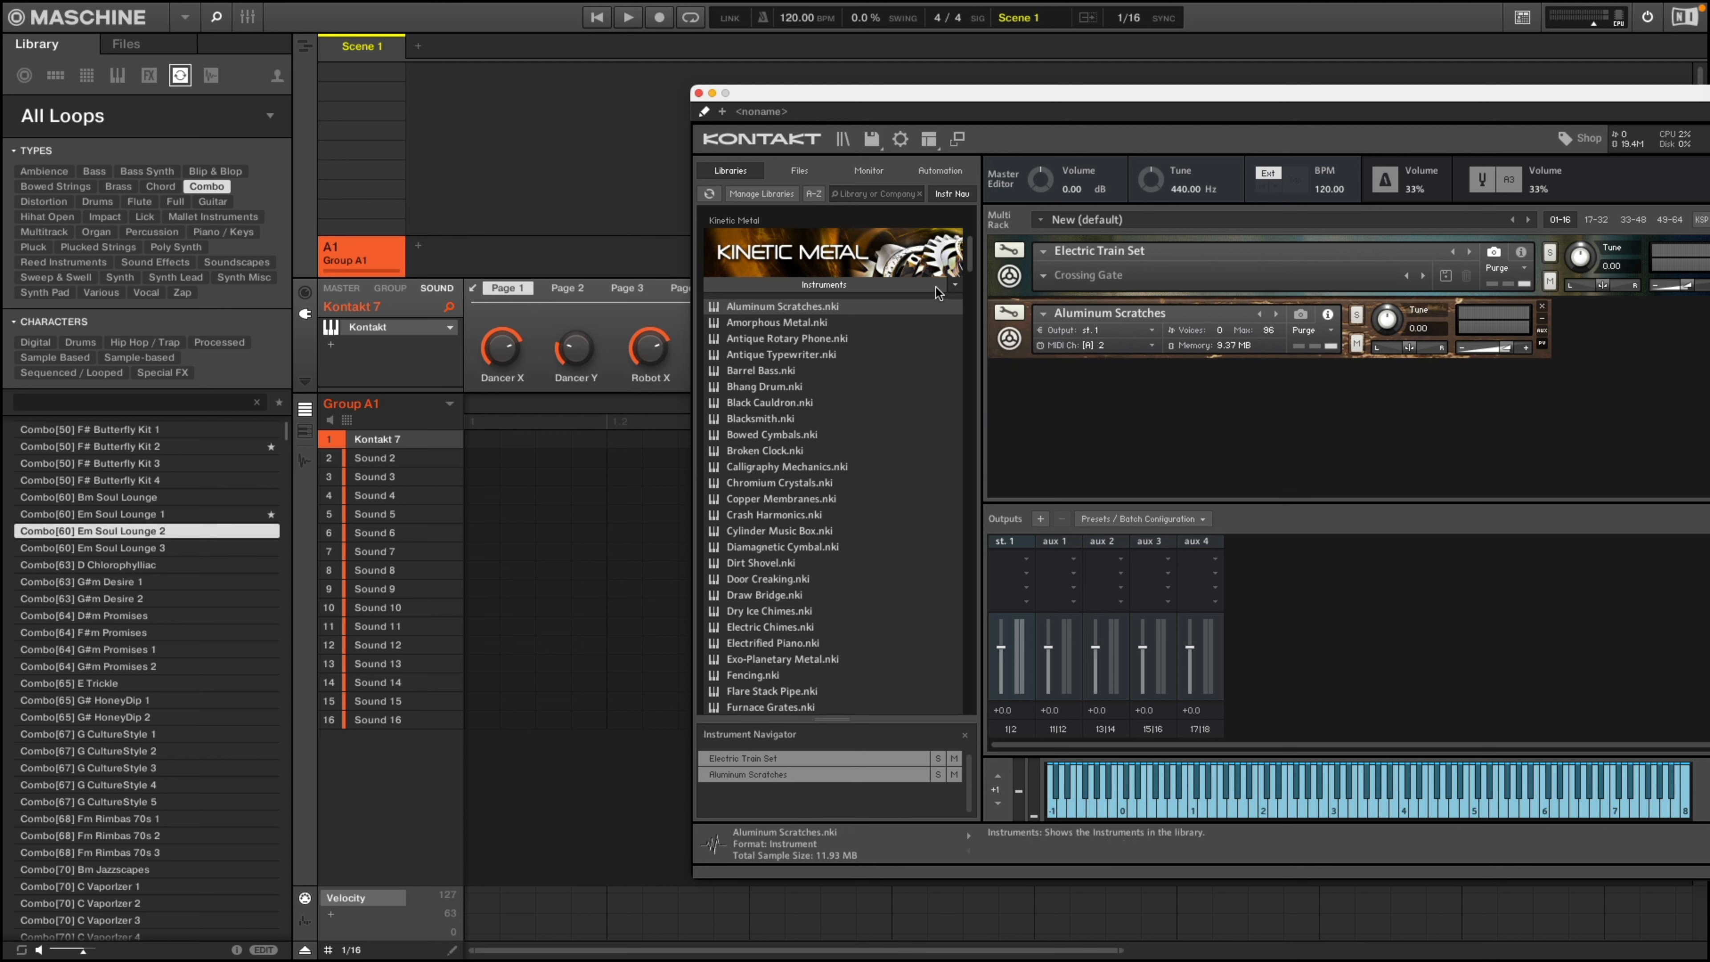
left_click(882, 286)
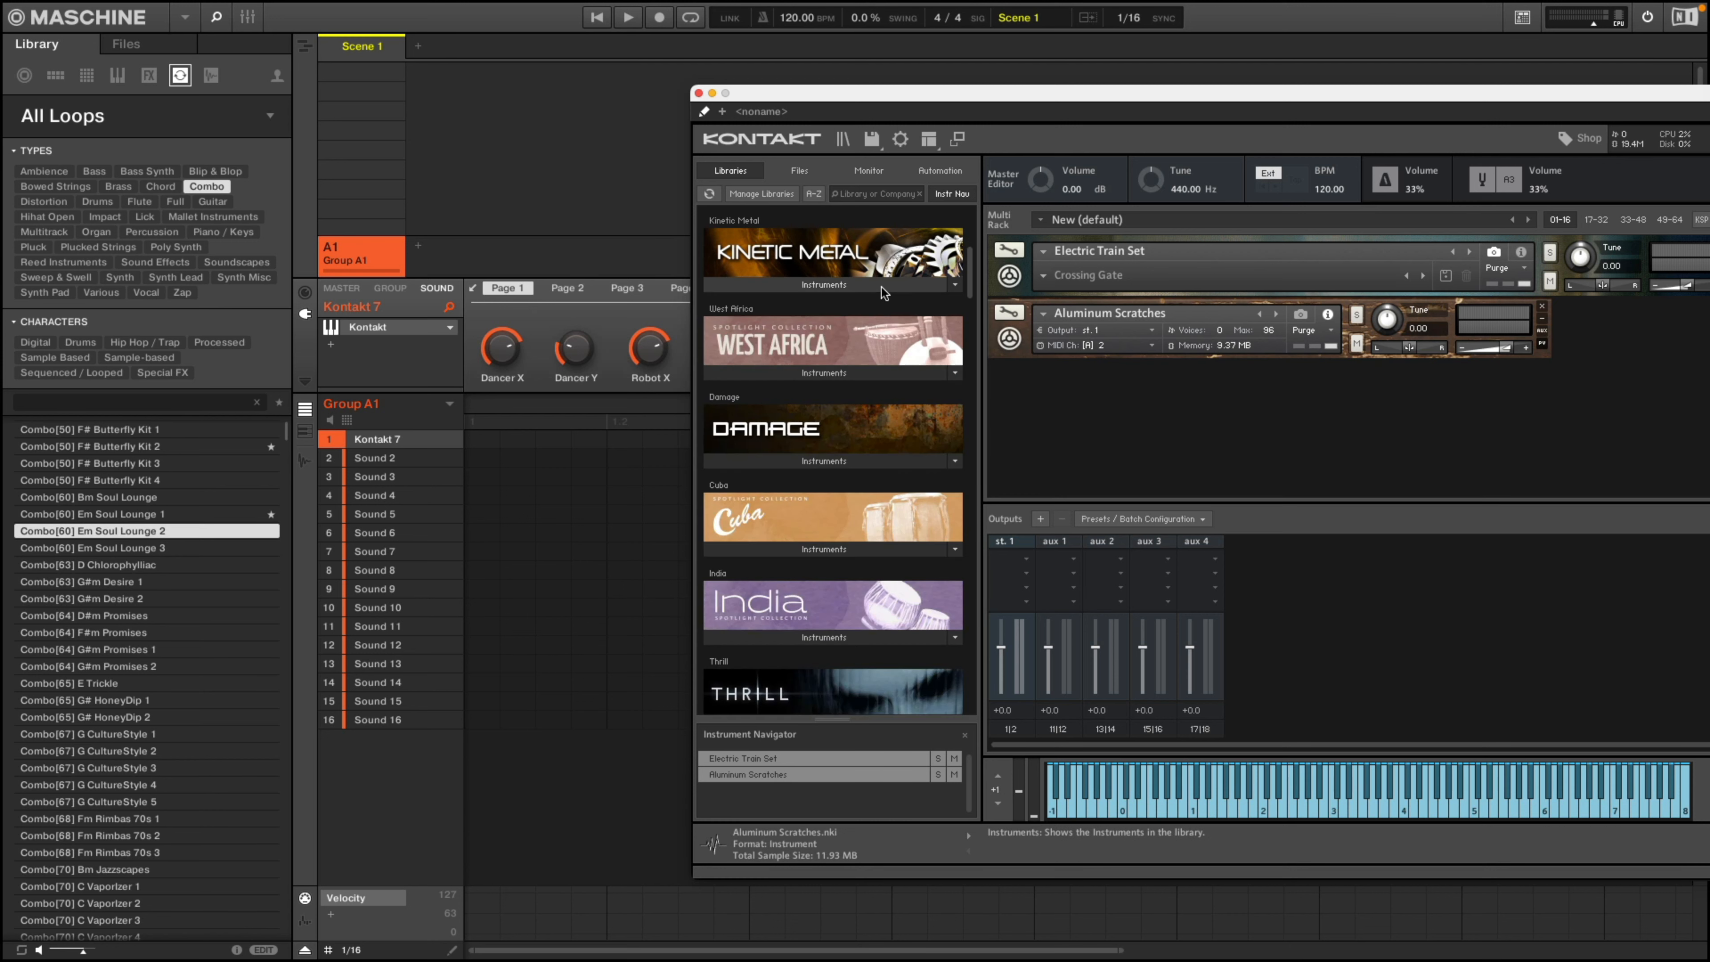
- Add Calabash from the West Africa library and Cajon Ensemble from the Cuba library to the Kontakt rack
left_click(778, 372)
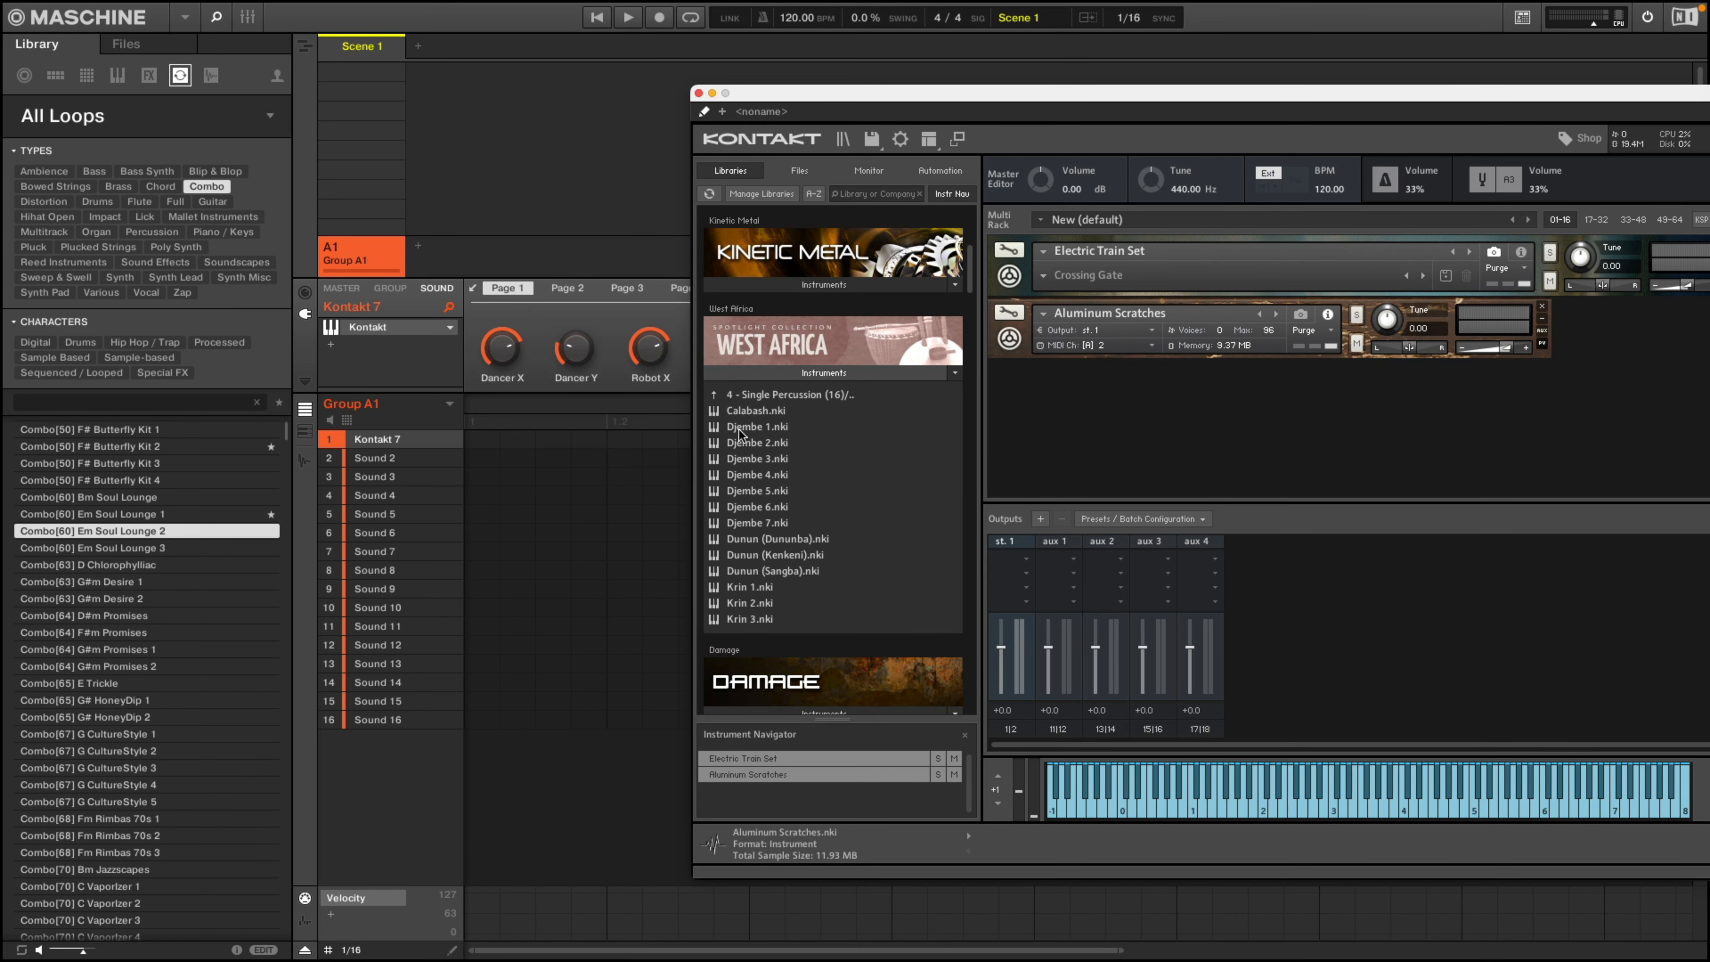
double_click(739, 411)
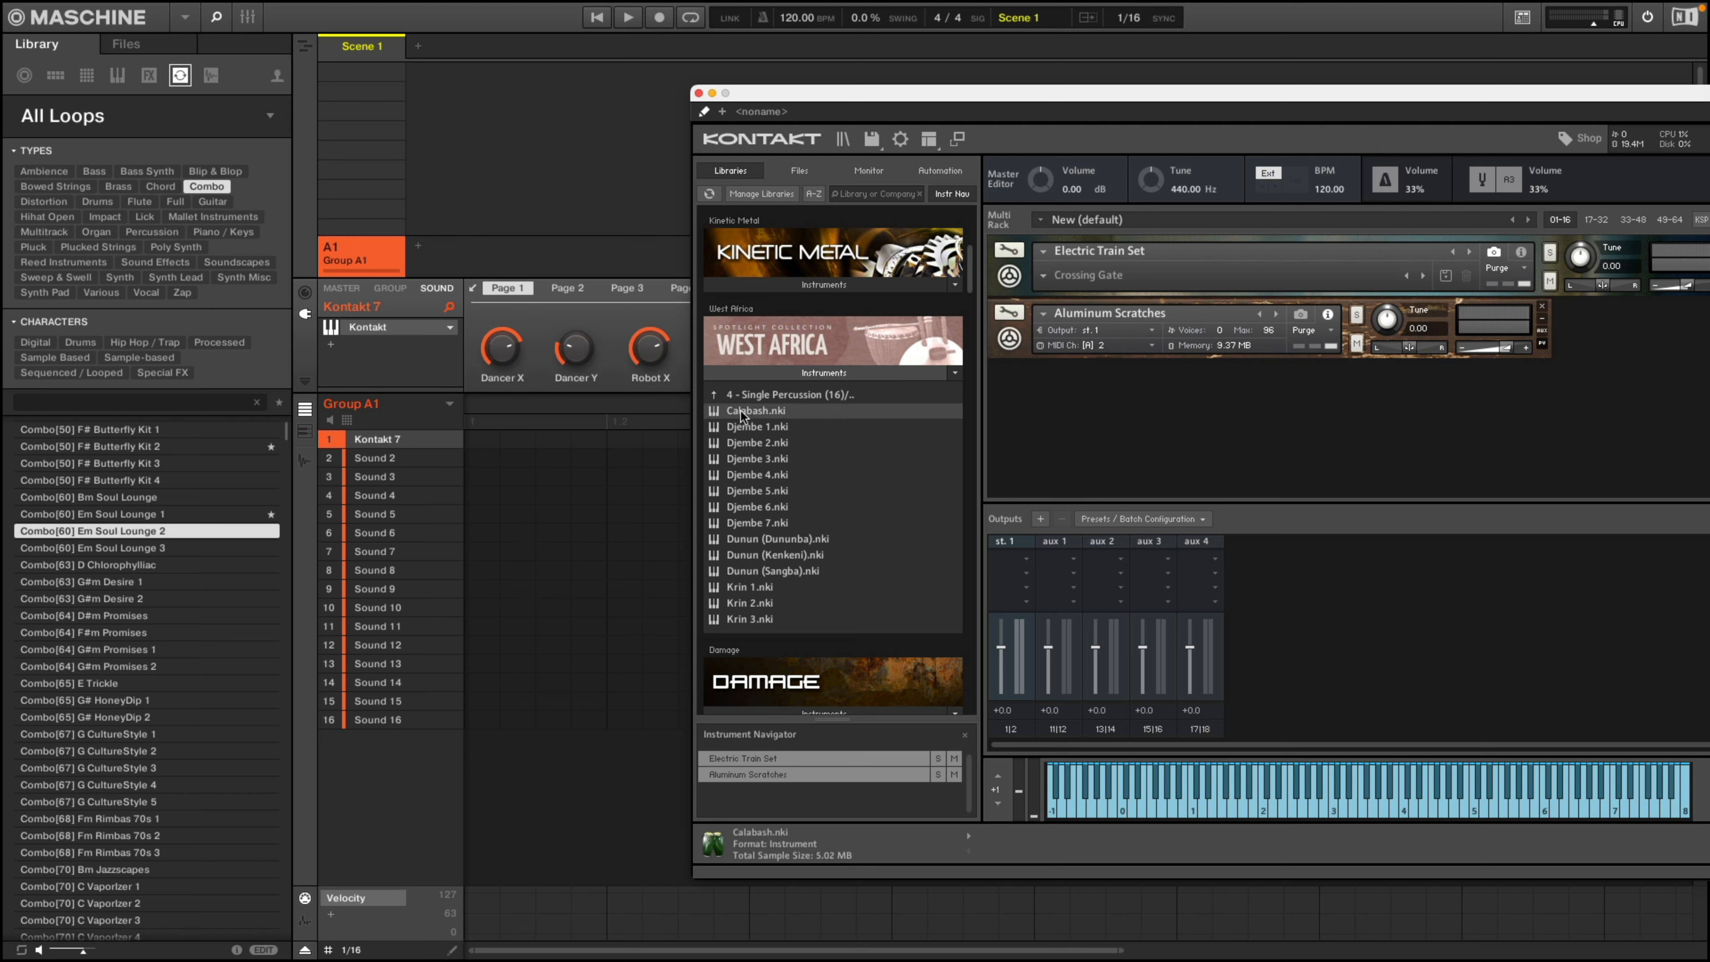
left_click(958, 375)
left_click(958, 374)
left_click(819, 378)
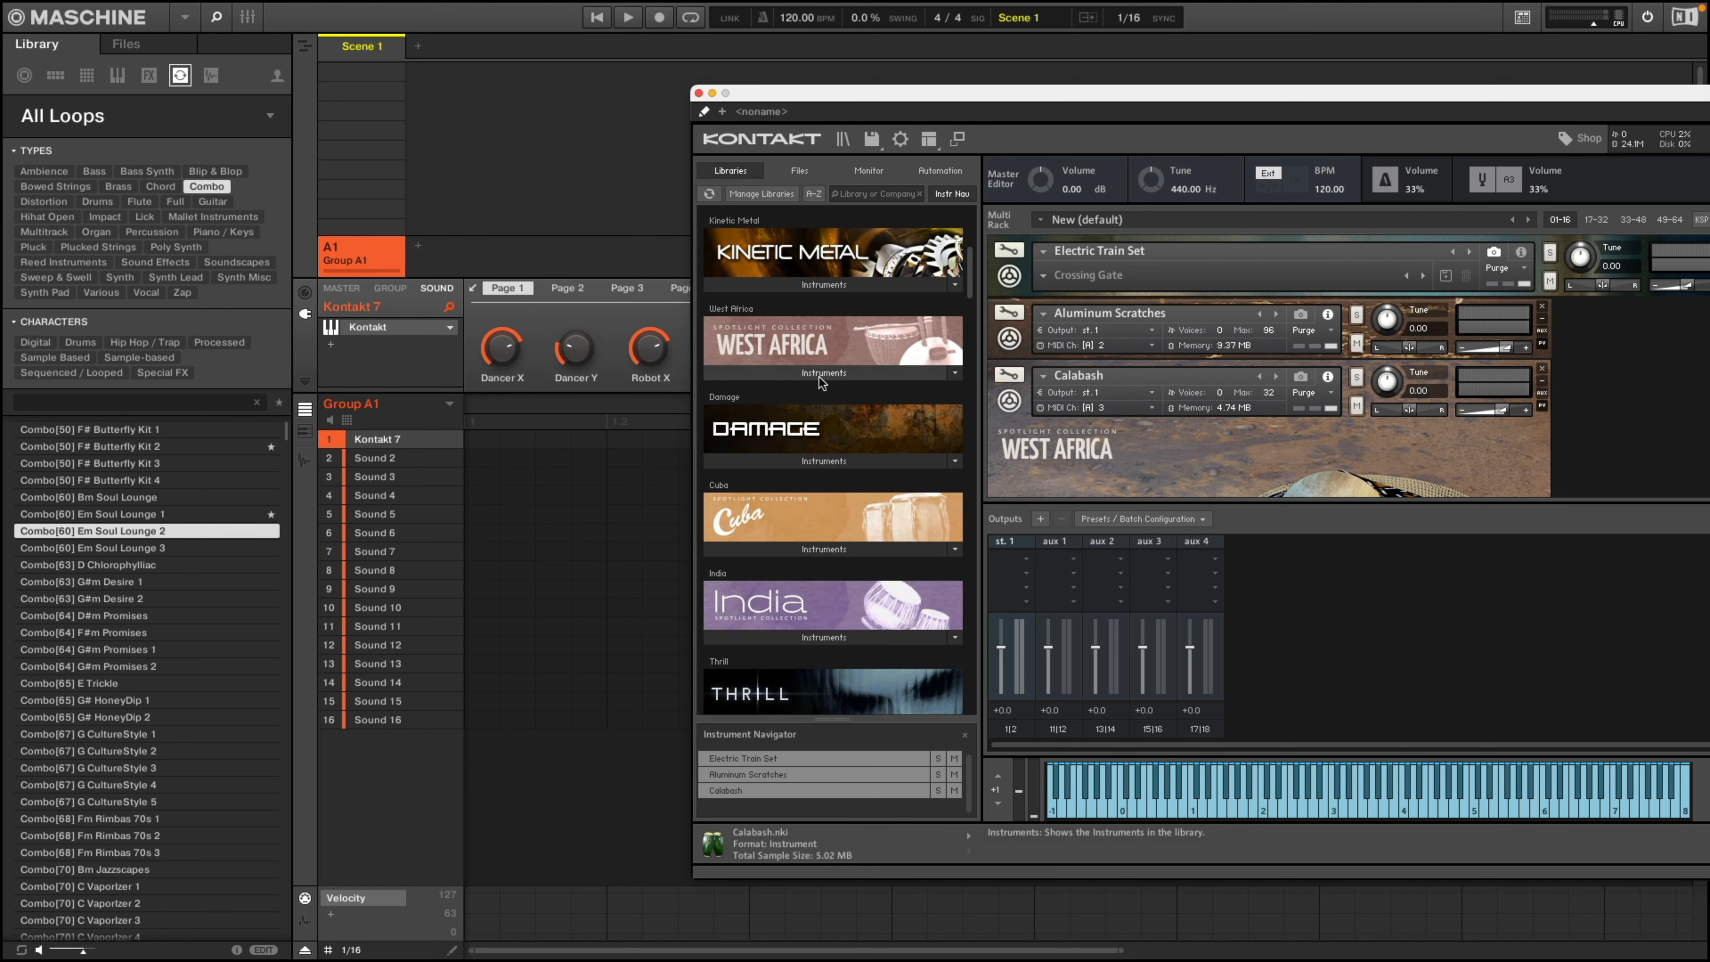
left_click(788, 551)
double_click(750, 587)
left_click_drag(1178, 103, 1011, 92)
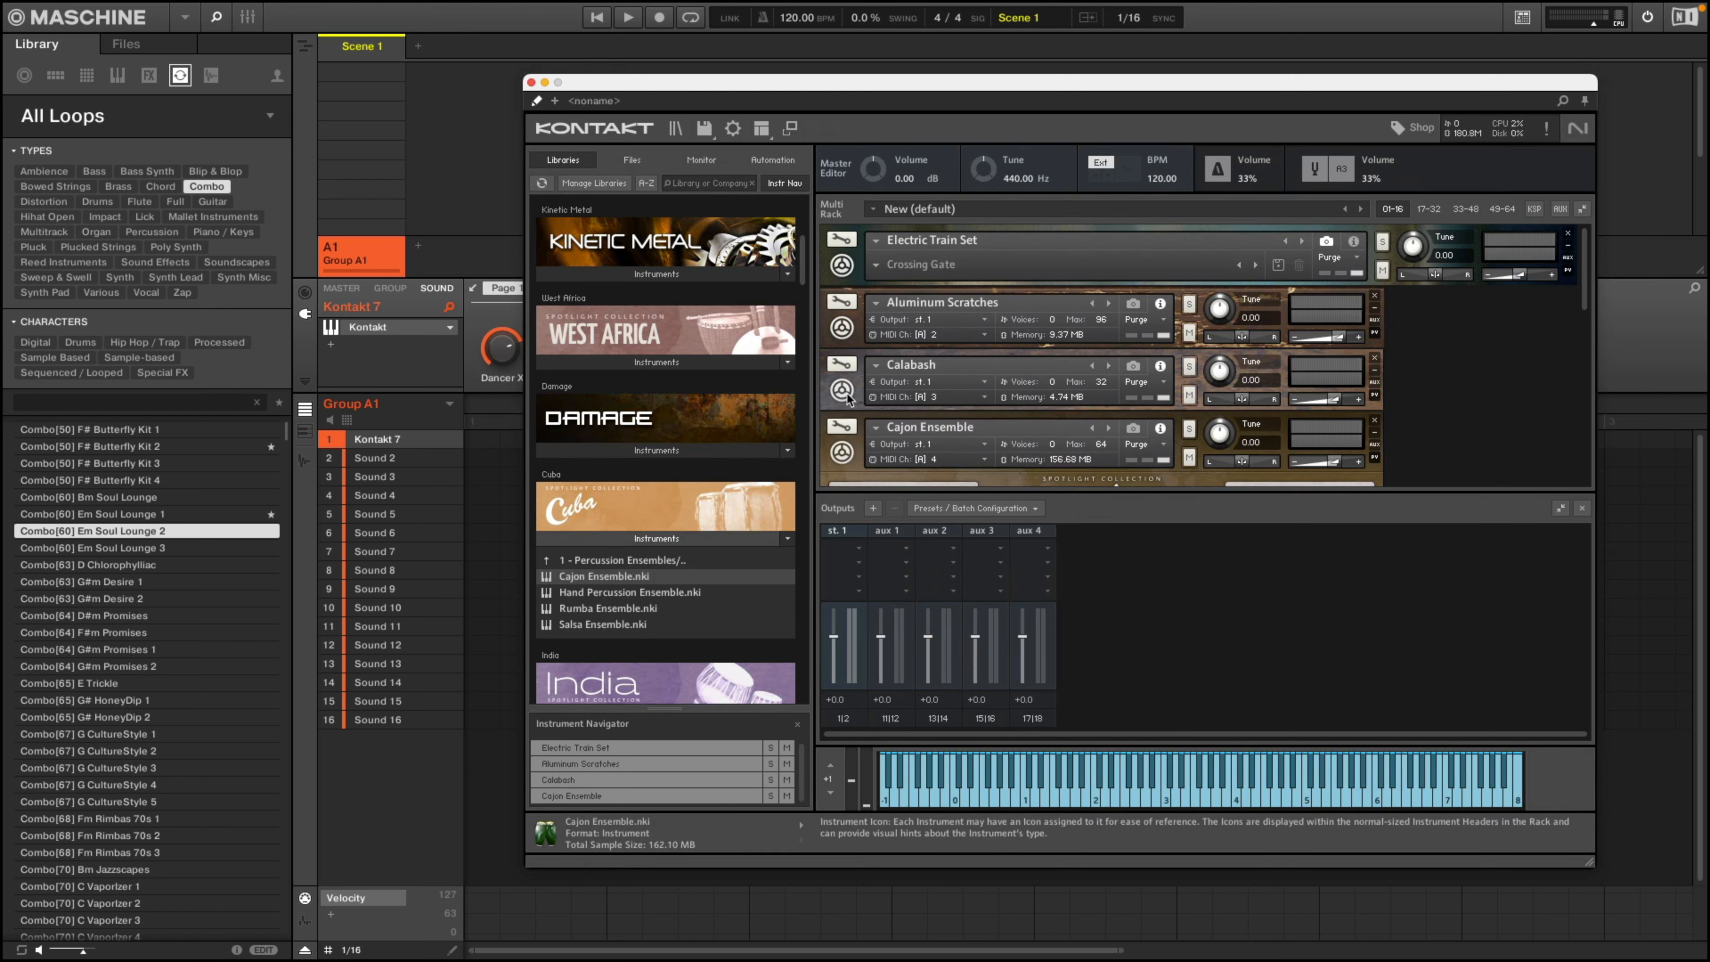
- Collapse the expanded Cajon Ensemble in the rack and show the output and MIDI channel details of Electric Train Set
scroll(1272, 381, "down", 5)
scroll(1276, 382, "down", 9)
scroll(1277, 382, "up", 11)
scroll(1276, 382, "up", 1)
left_click(839, 381)
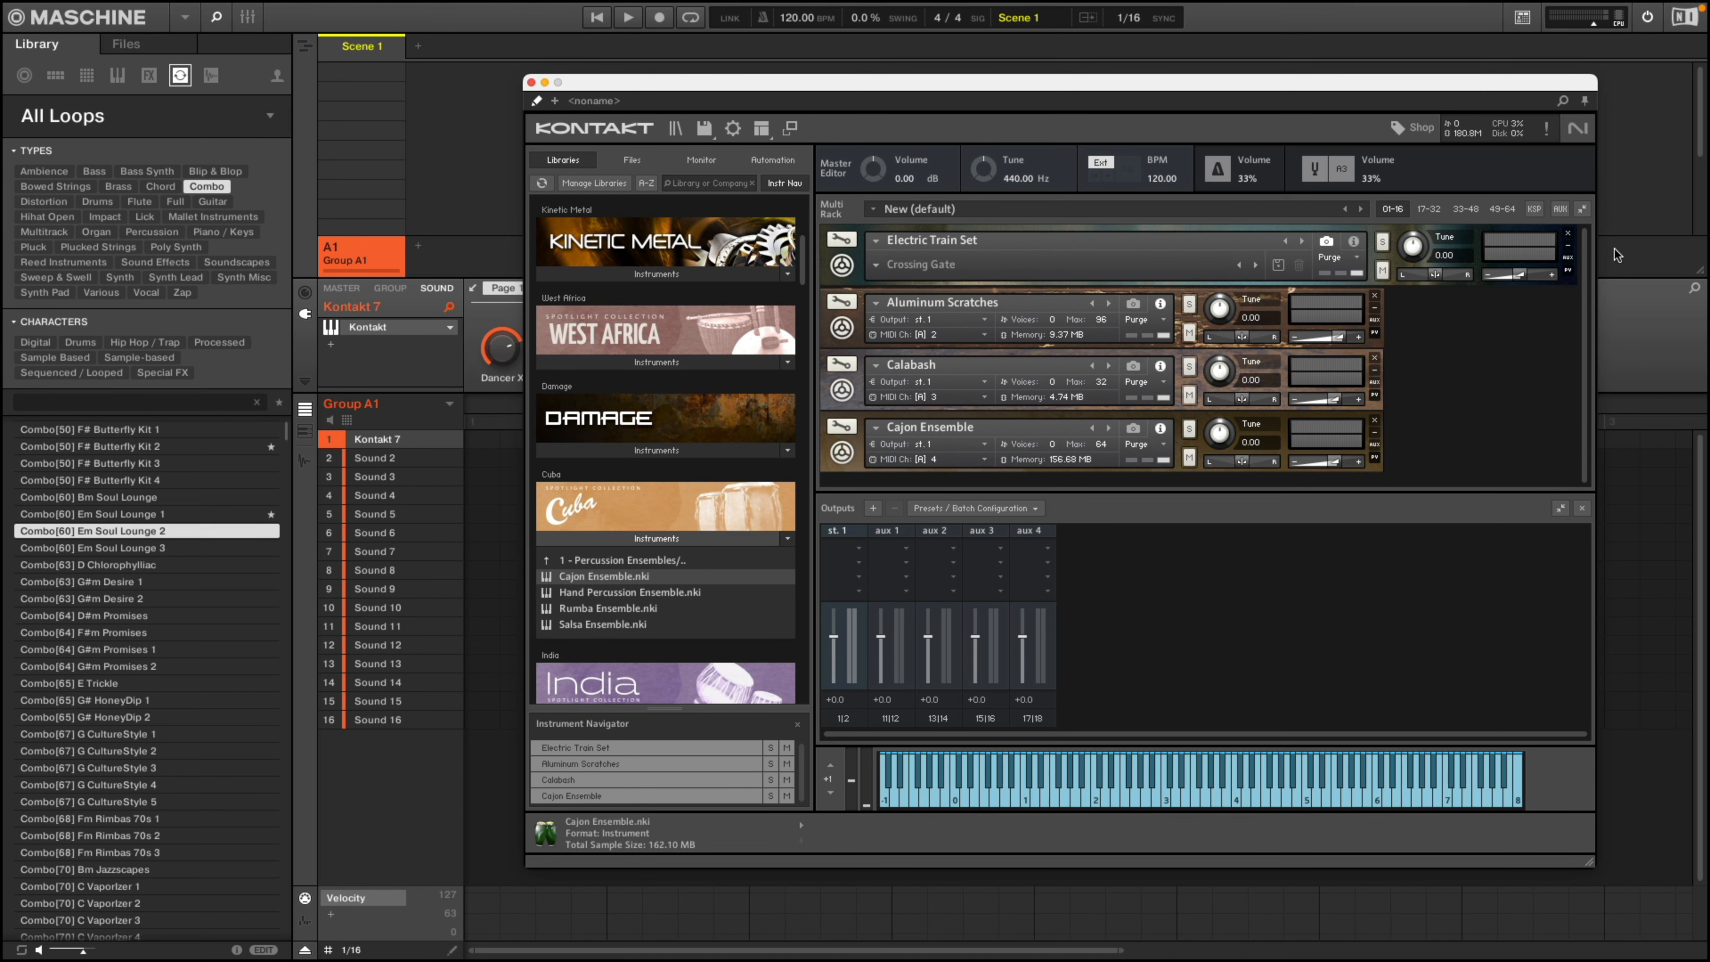
left_click(1353, 244)
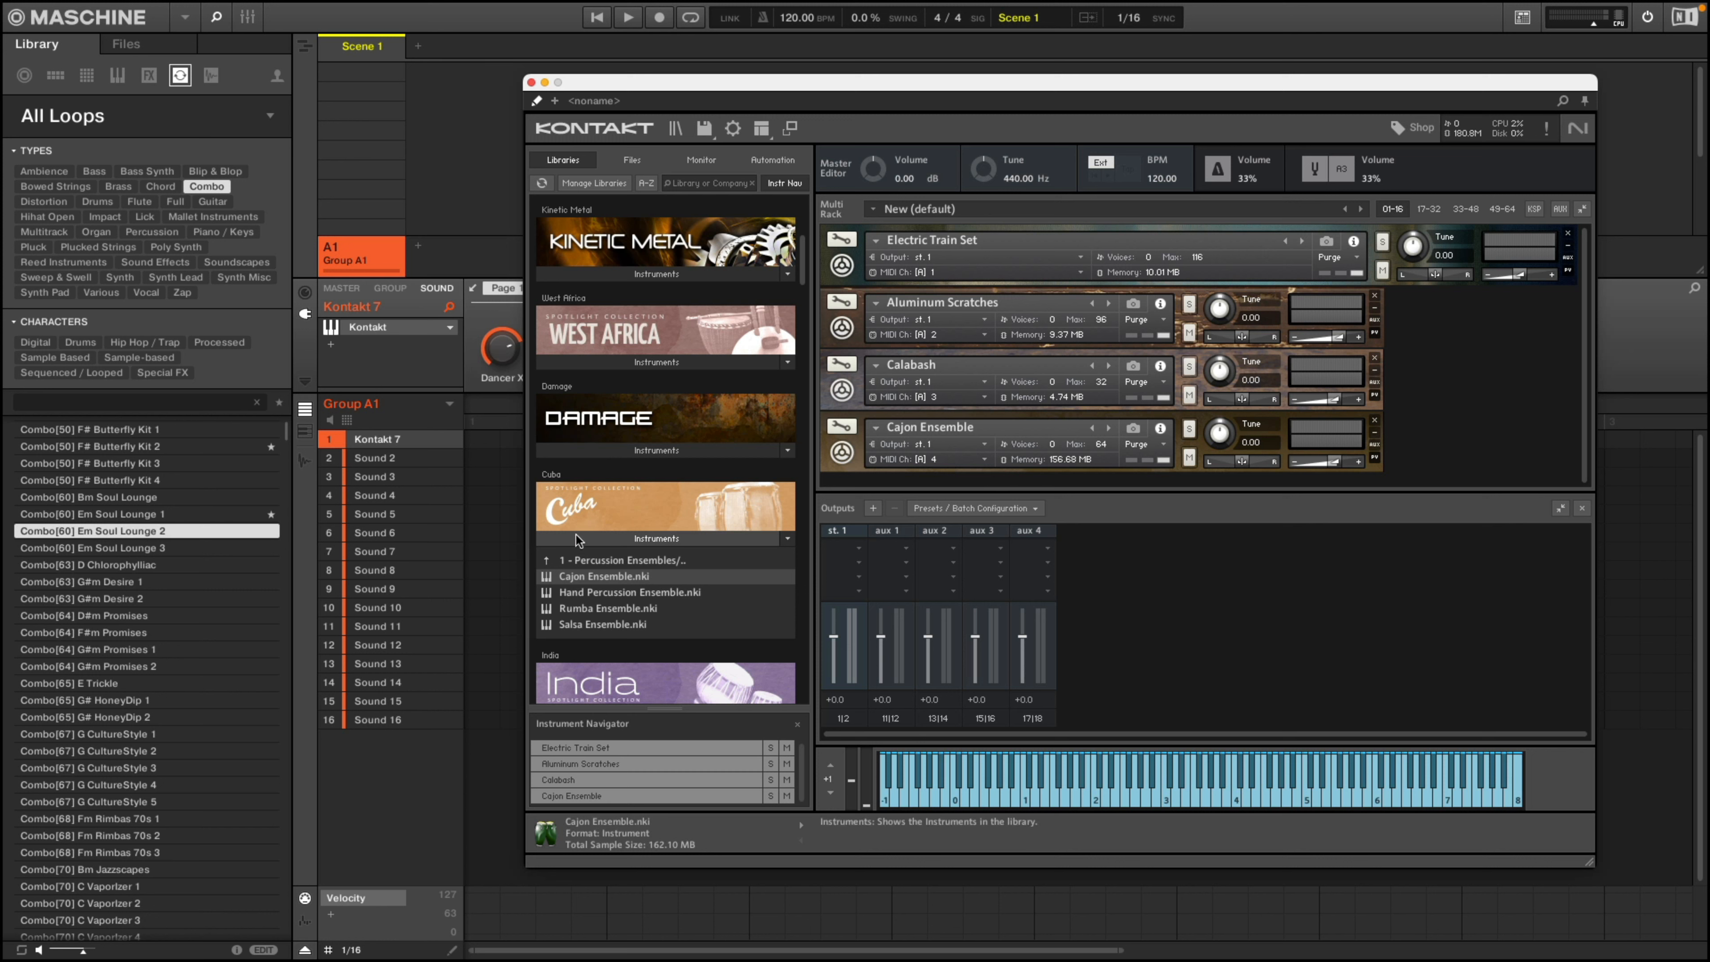
- Switch the pattern editor to keyboard view and open the MIDI output settings of the Kontakt 7 sound
key("super+k")
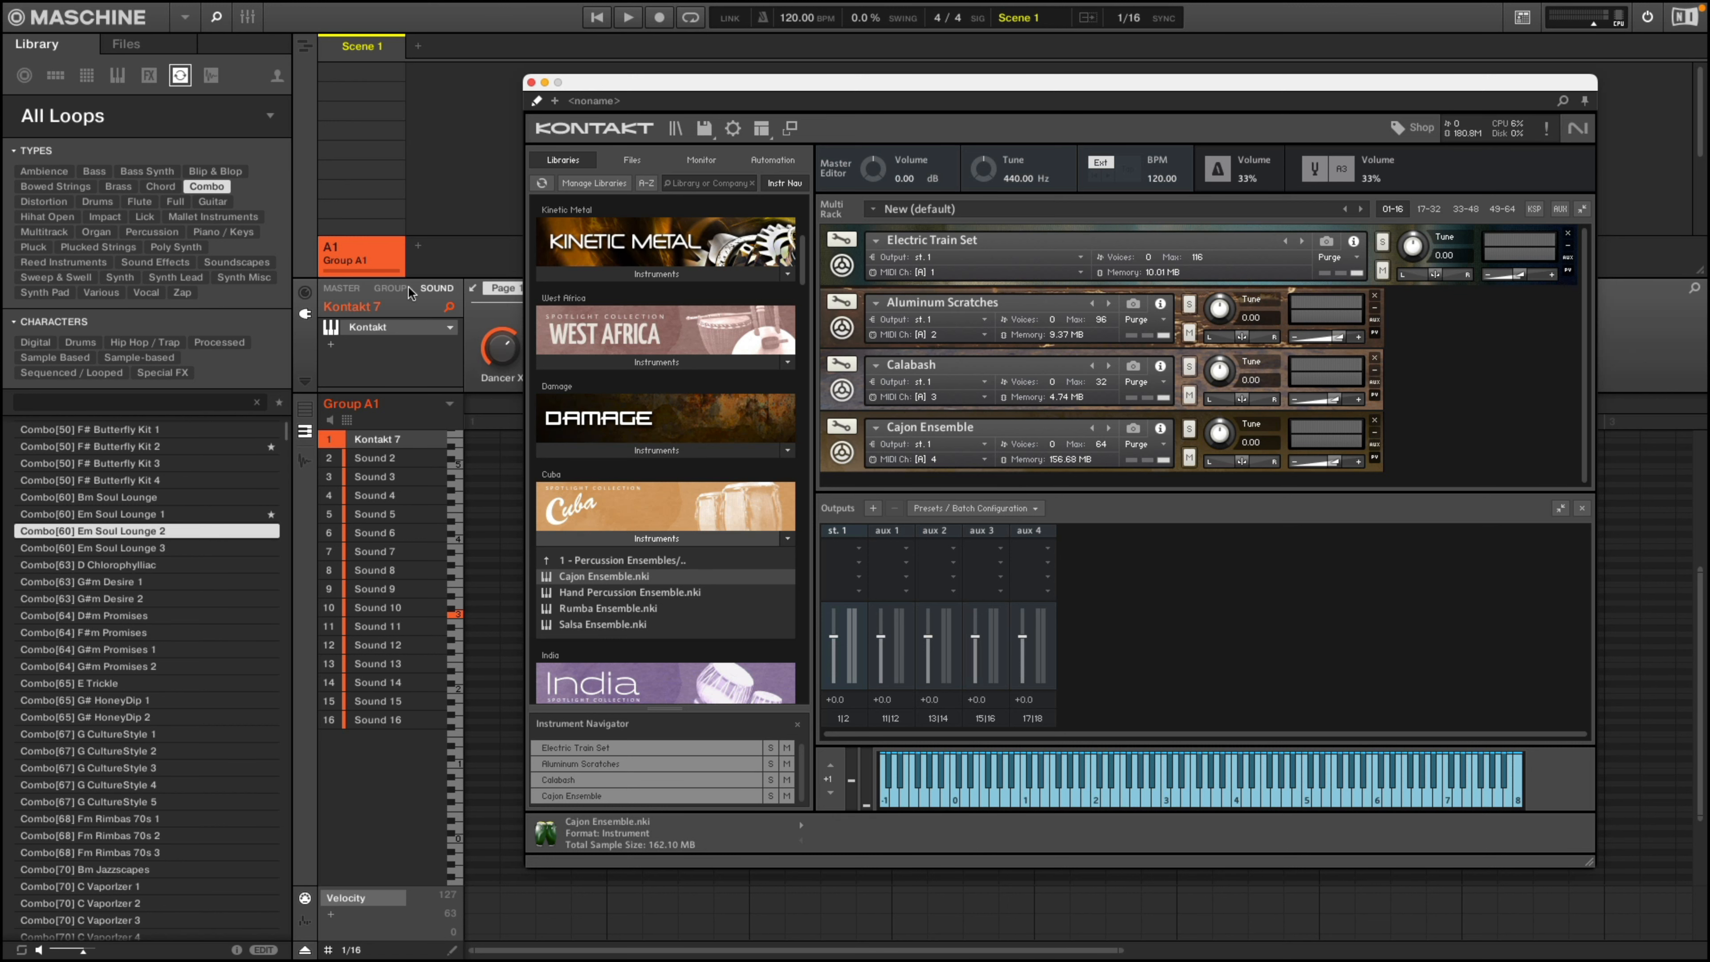
left_click_drag(676, 86, 802, 102)
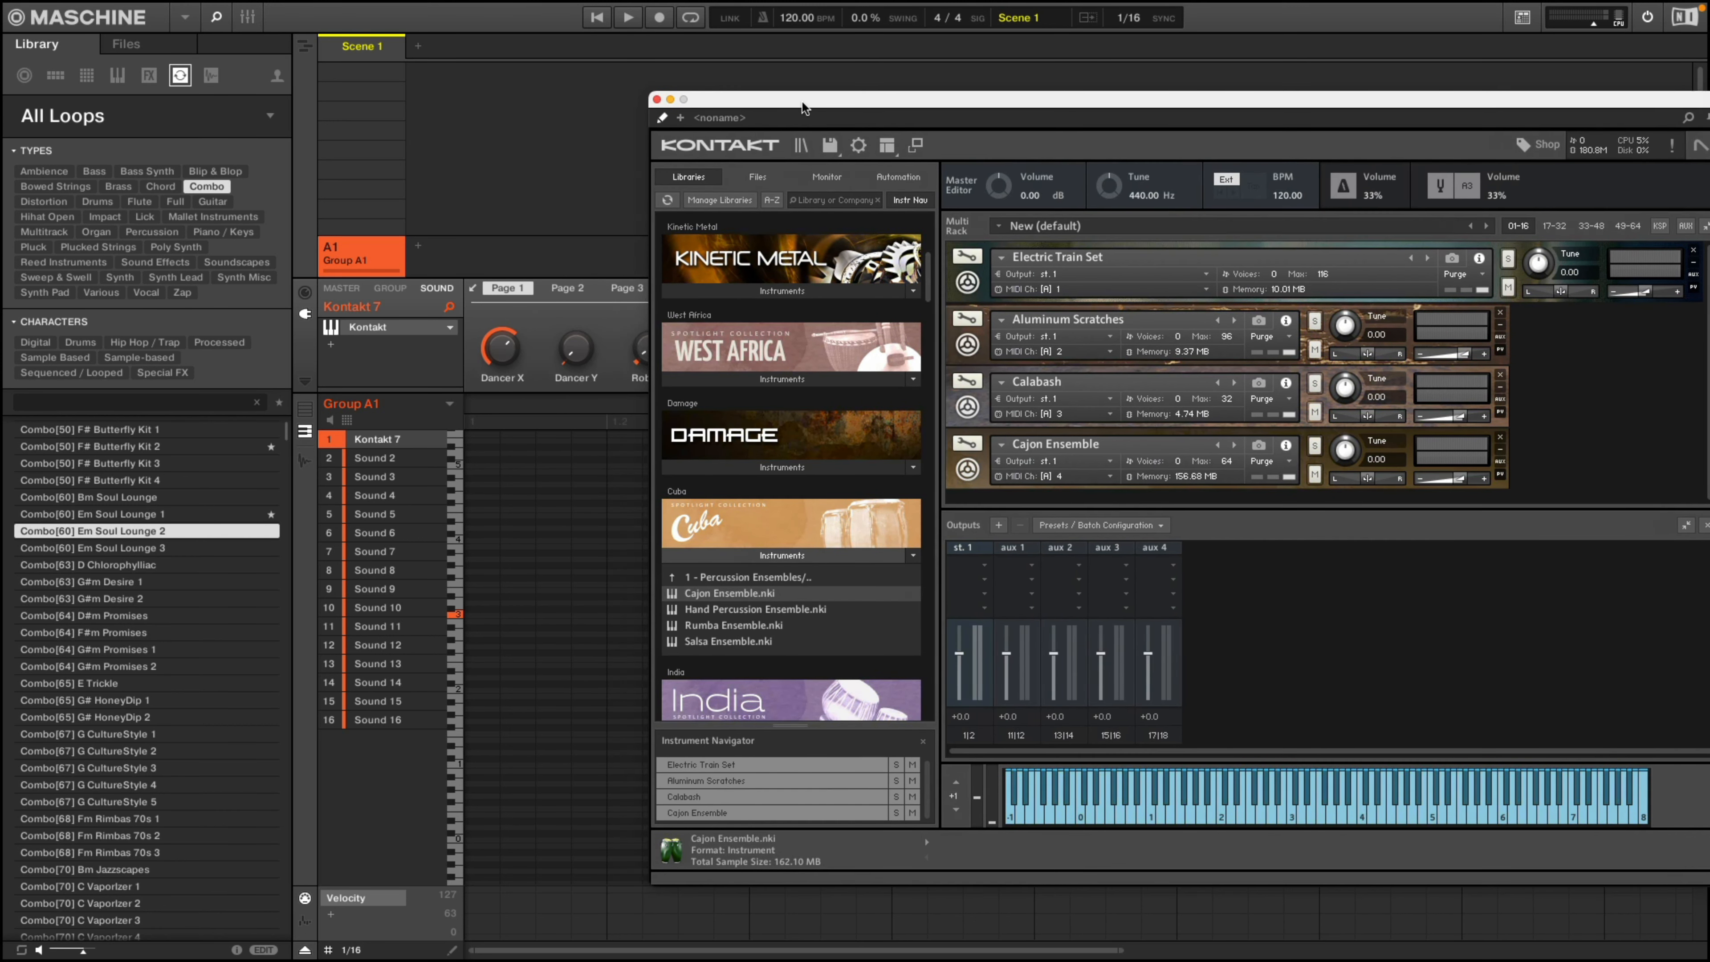
left_click(396, 444)
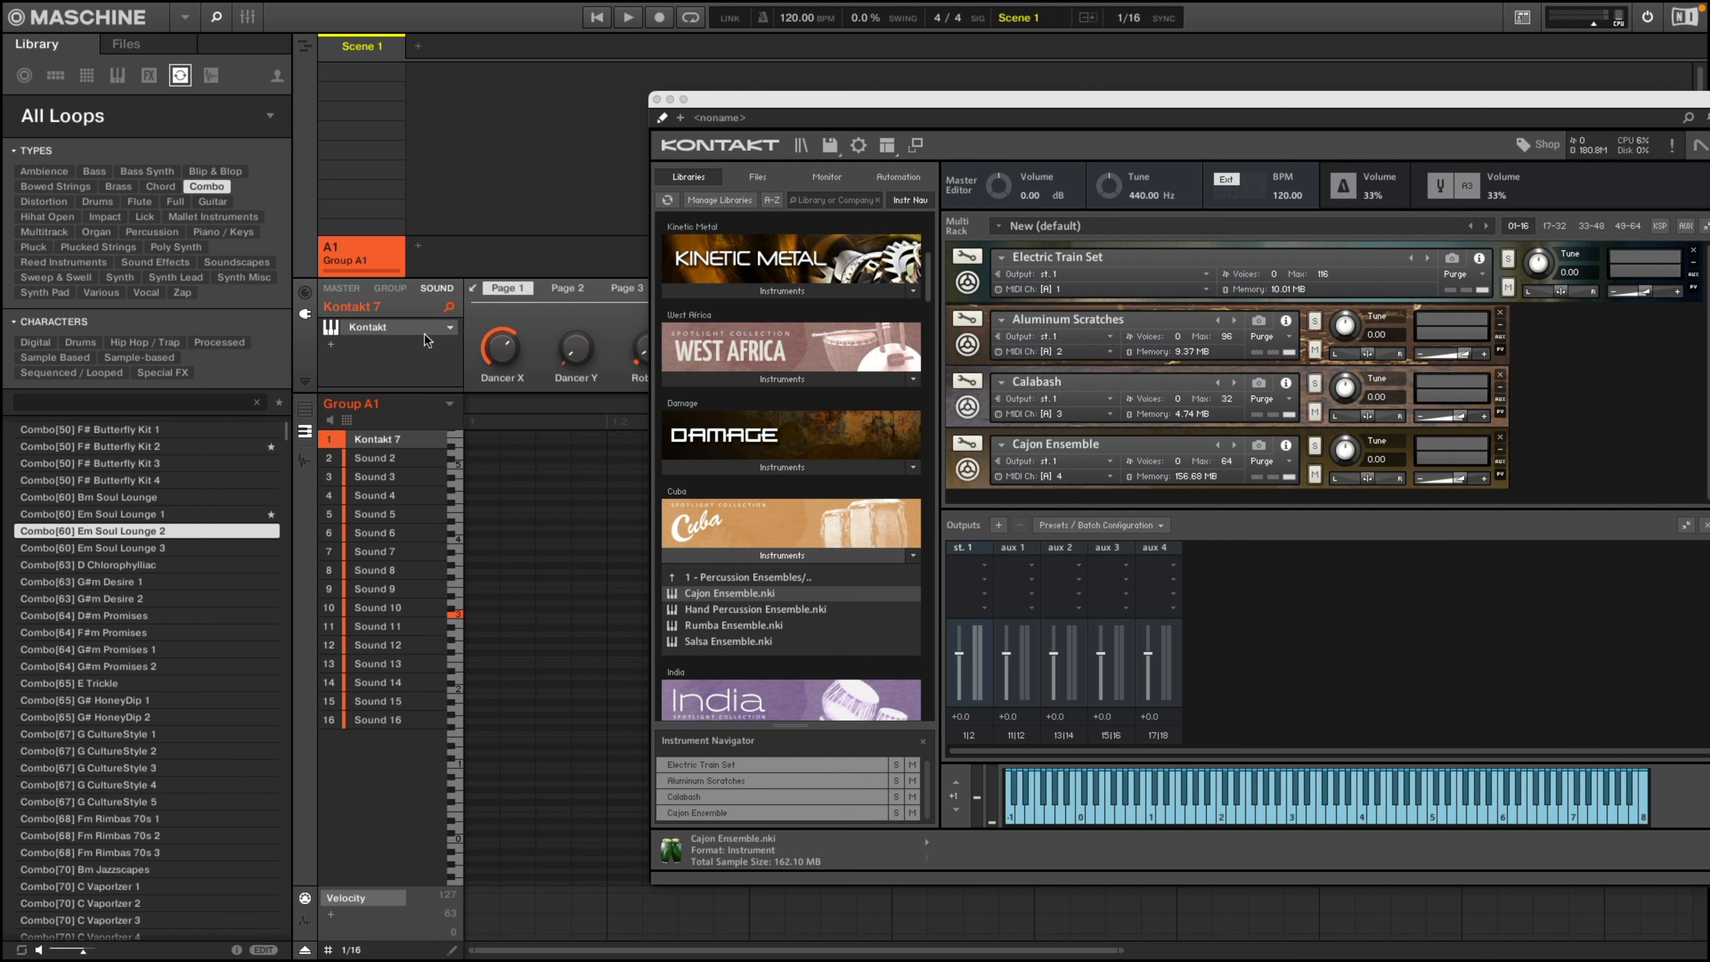
left_click(305, 294)
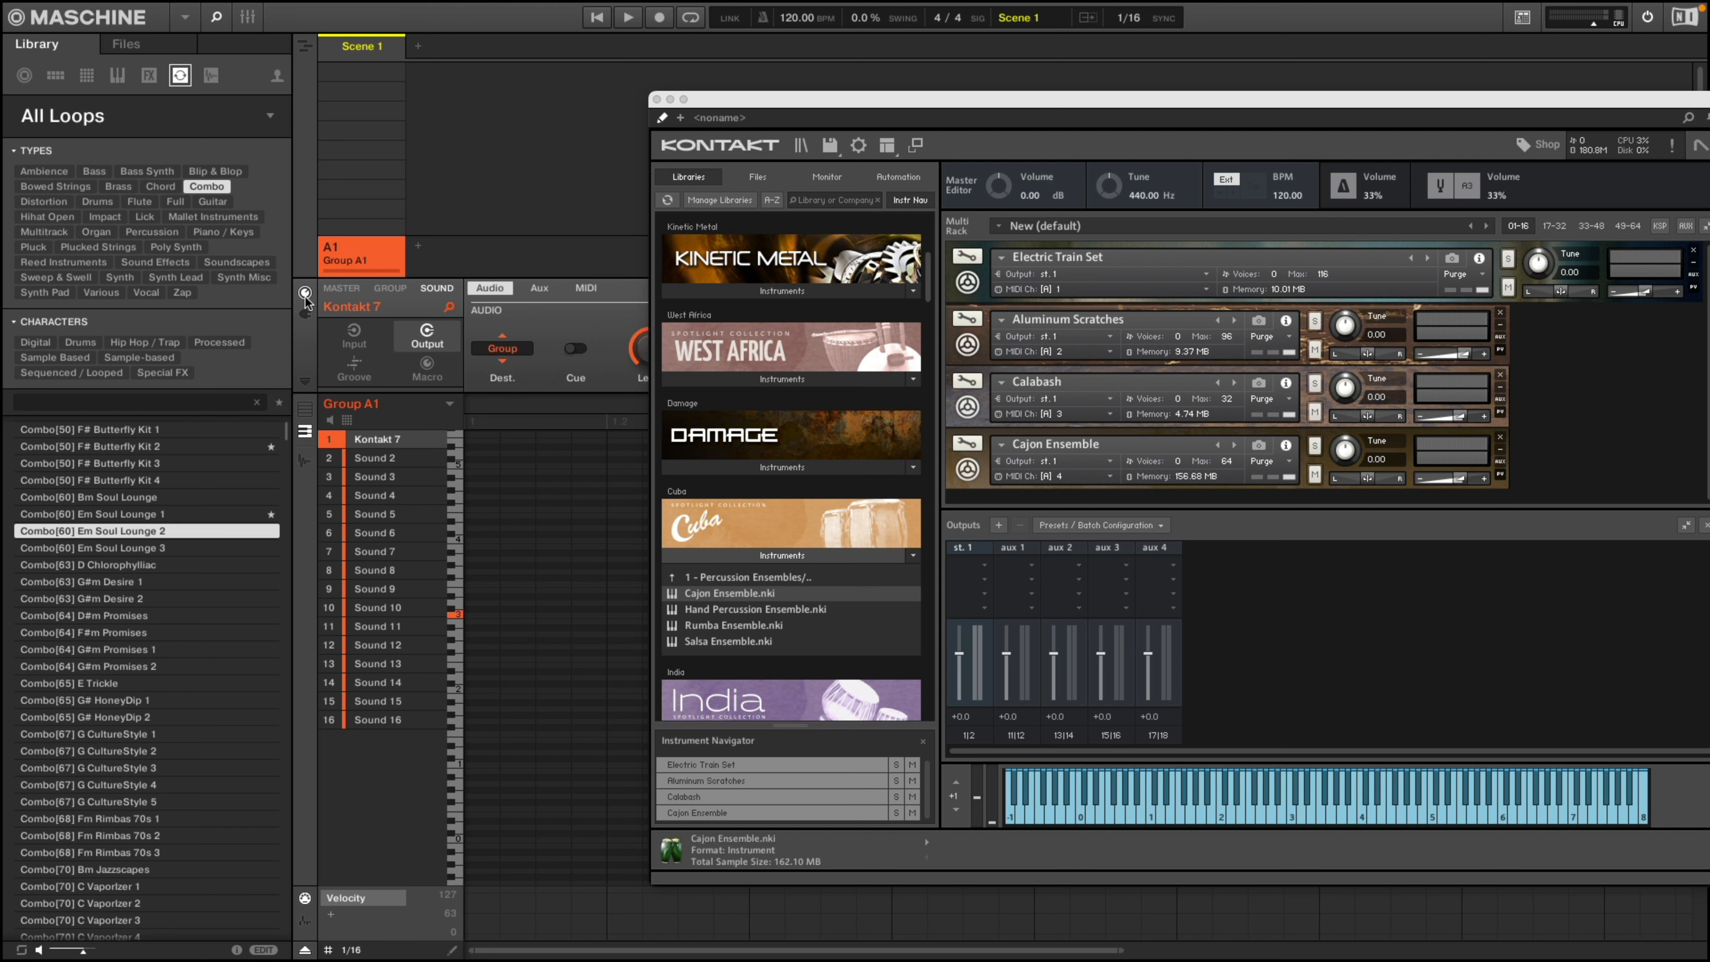
left_click(586, 288)
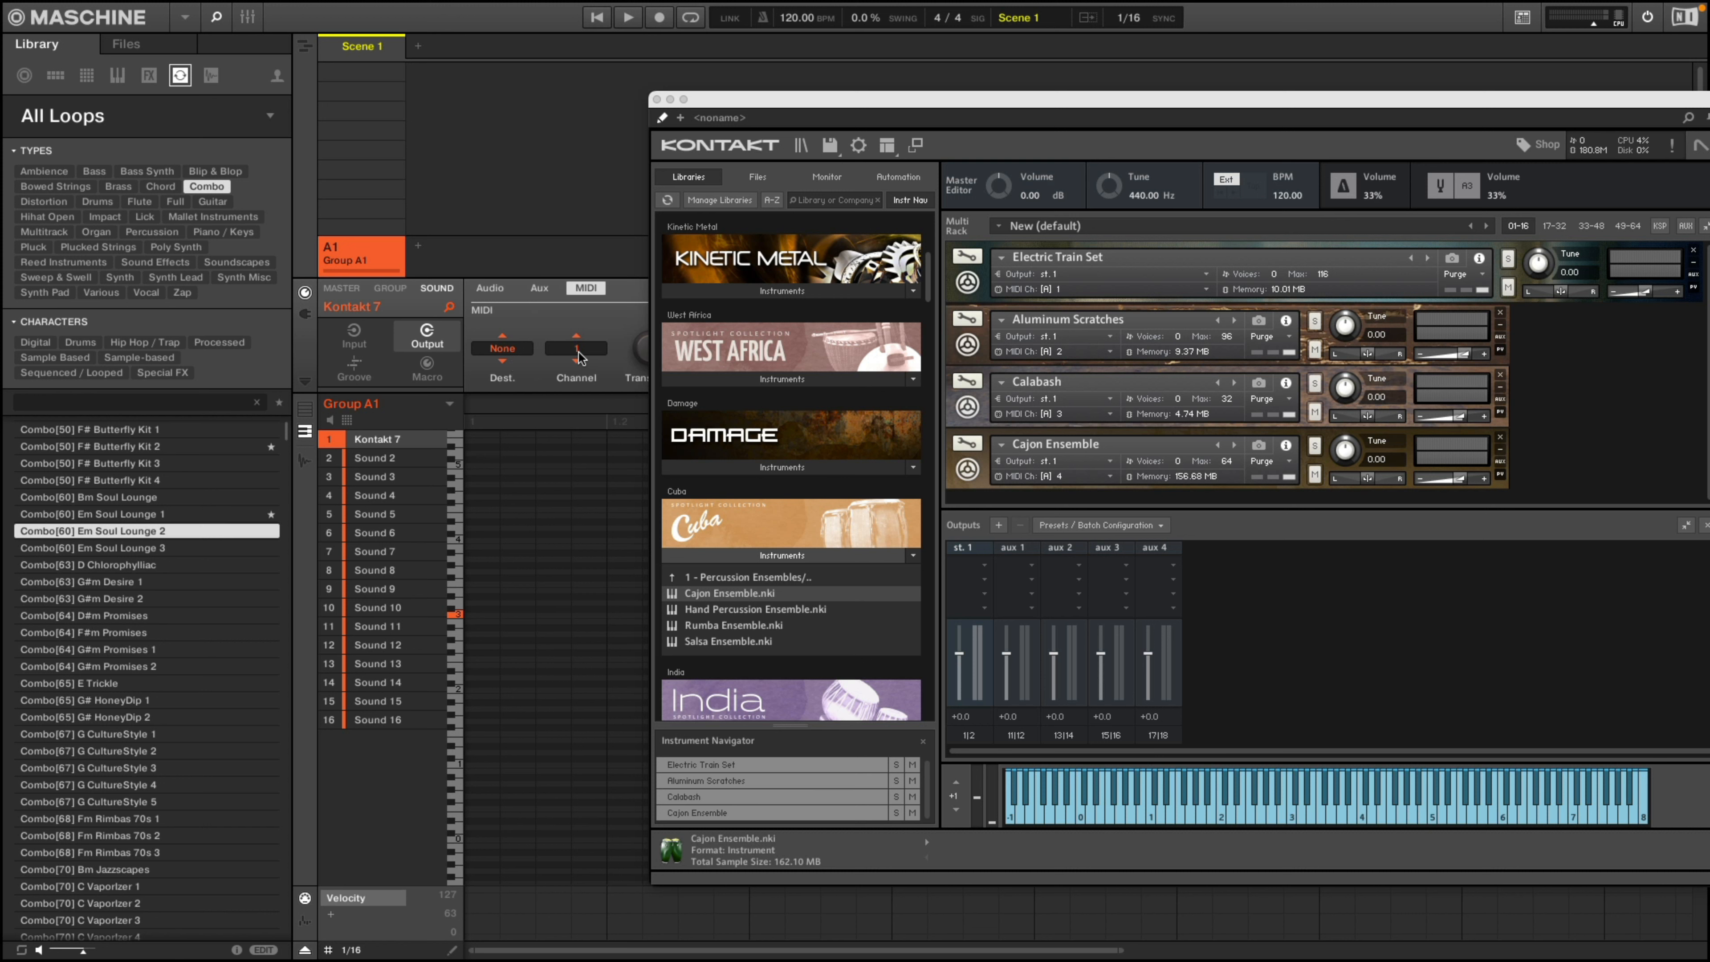
- Compare the MIDI output channels of the sound slots below Kontakt 7 with the channels of the instruments in the Kontakt rack
left_click(379, 461)
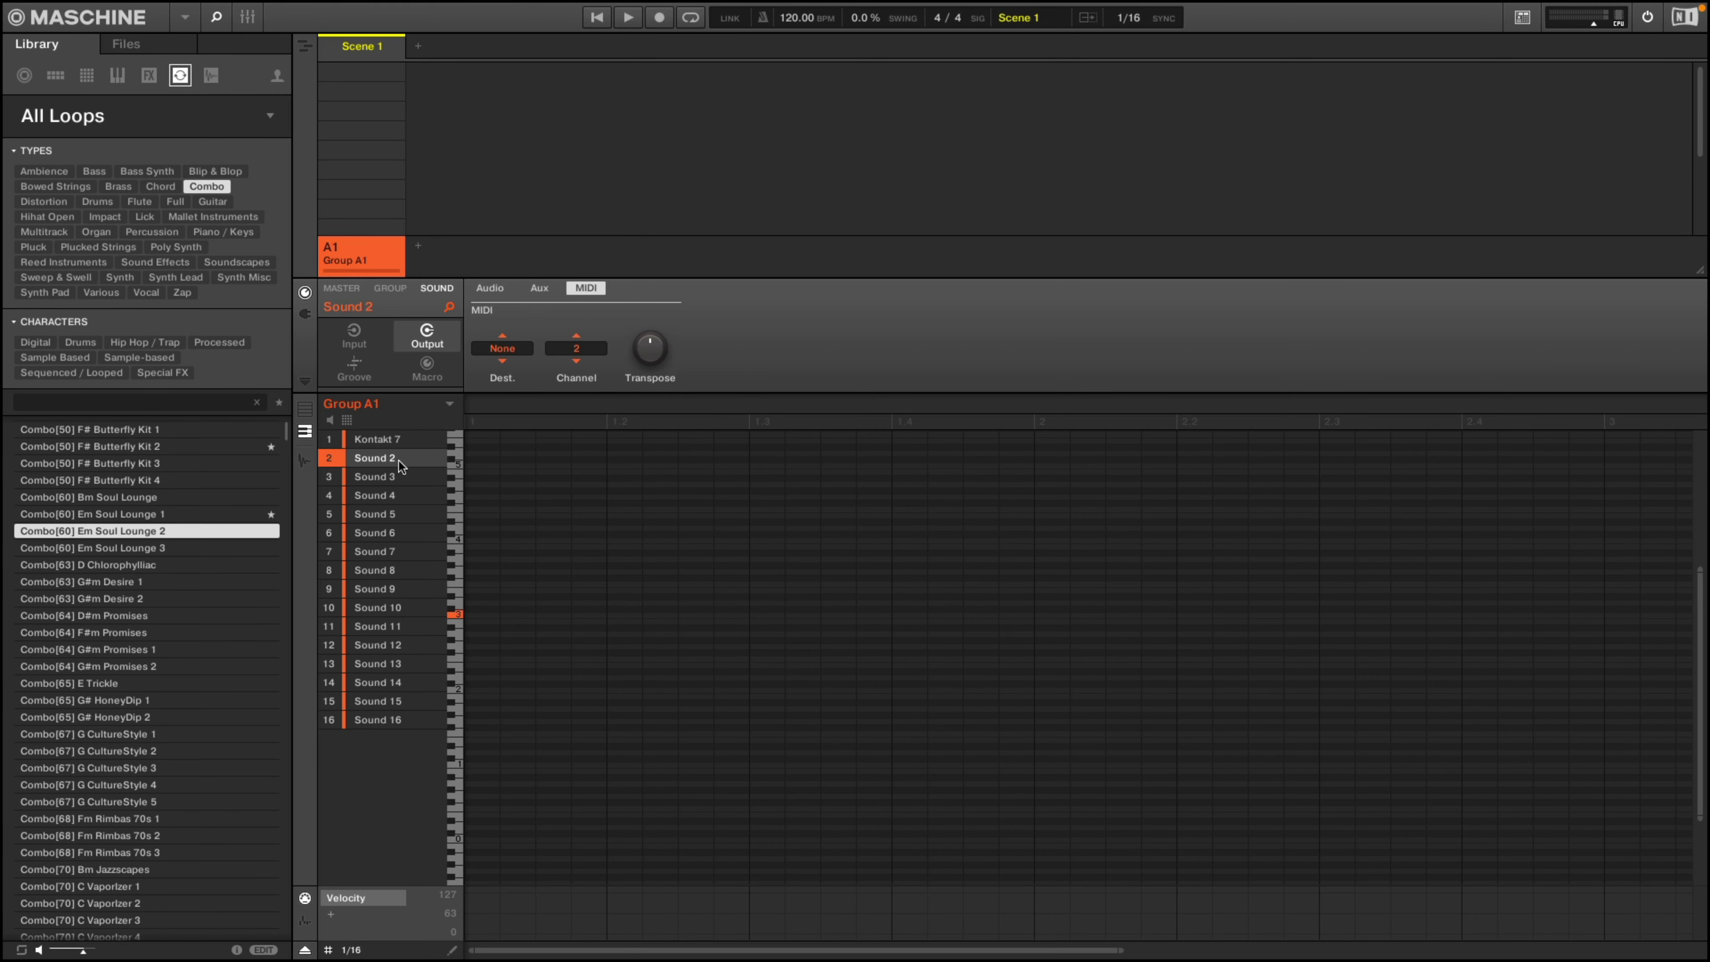
left_click(387, 496, "shift")
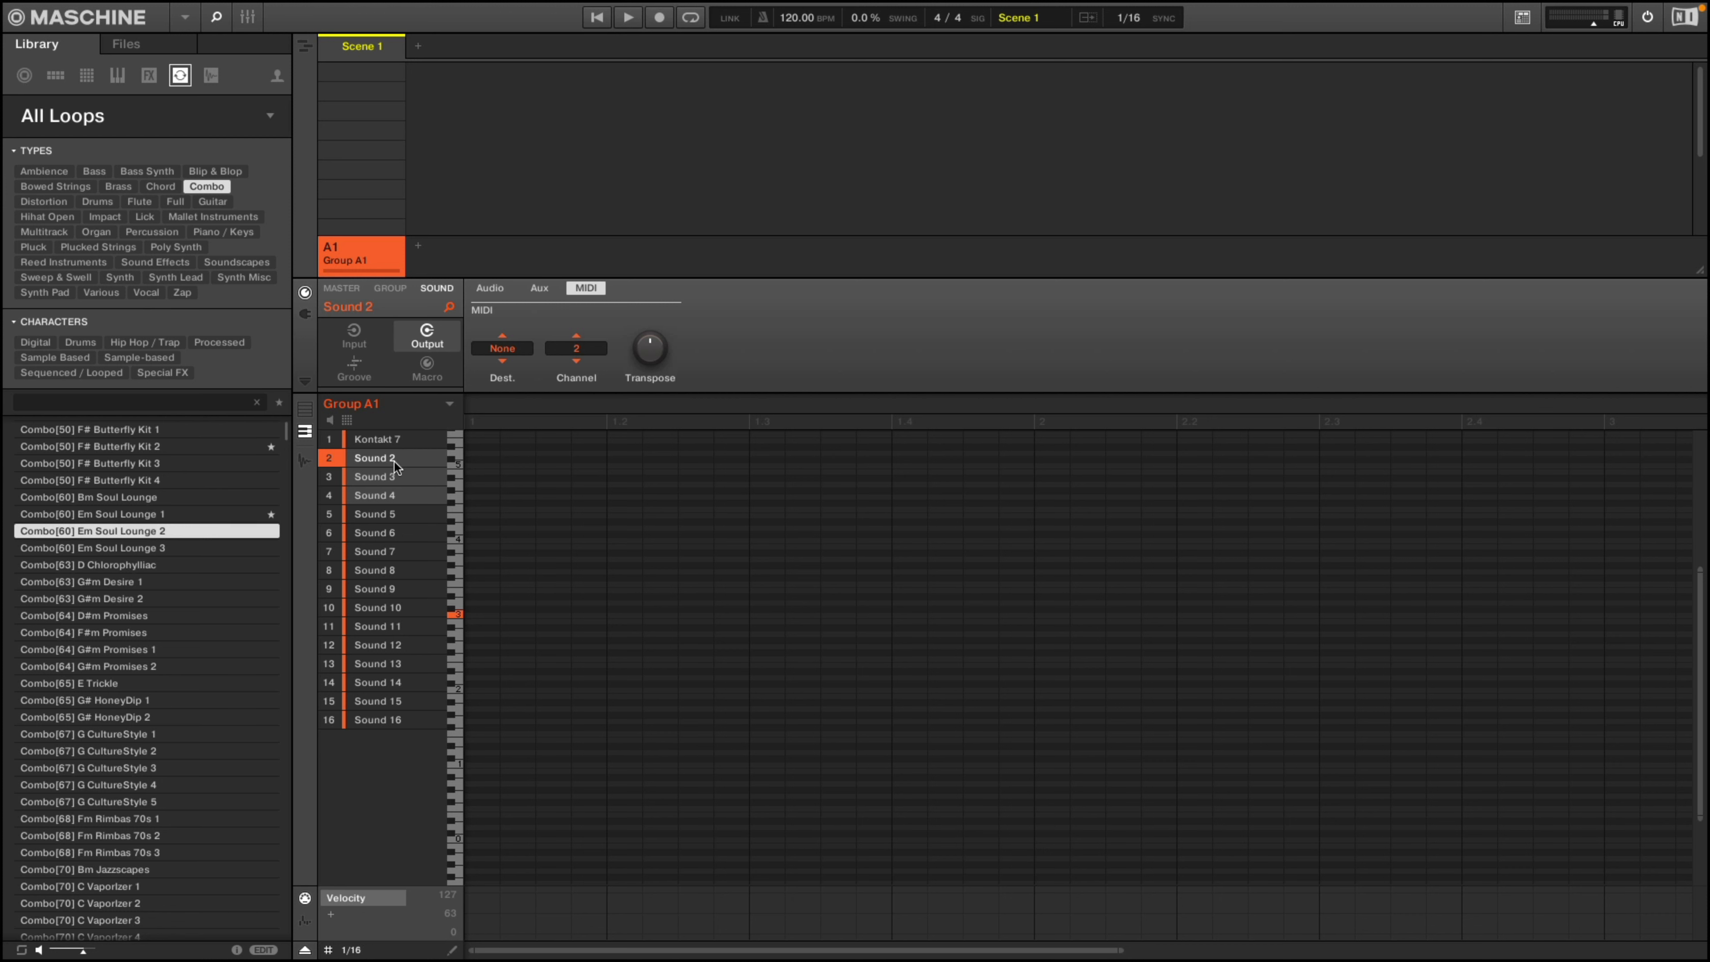
left_click(394, 475)
left_click(391, 495)
left_click(397, 532)
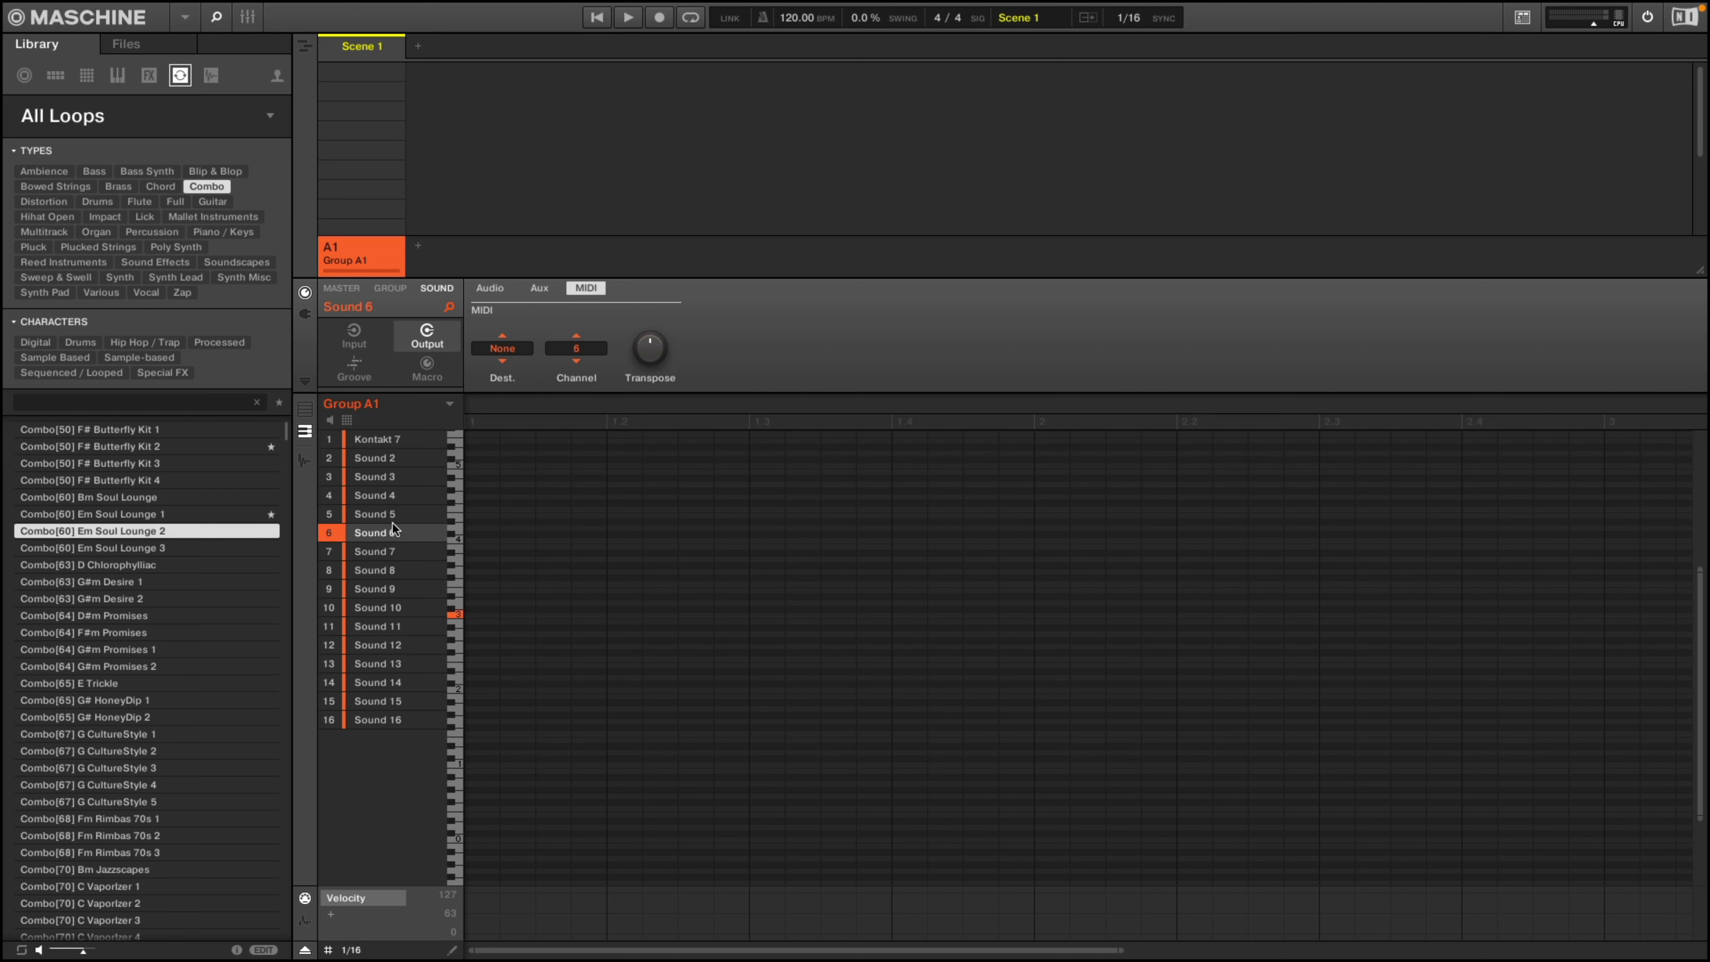
left_click(384, 459)
left_click(387, 477)
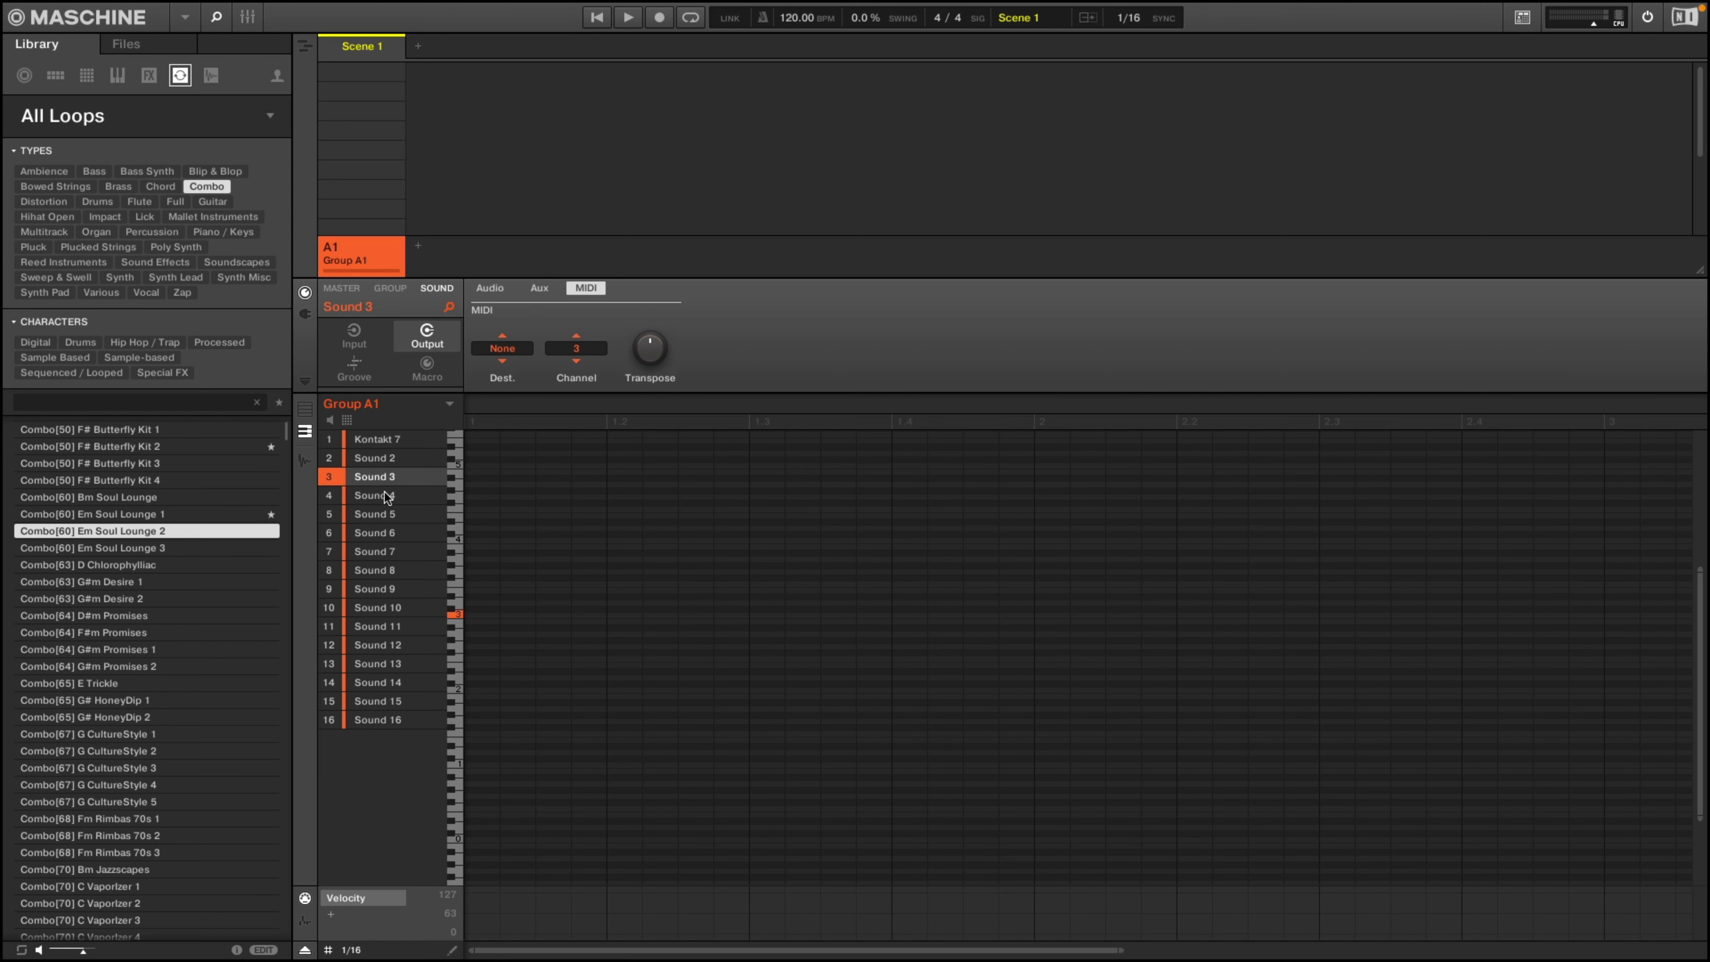
left_click(385, 495)
left_click(385, 477)
left_click(386, 458)
left_click(388, 438)
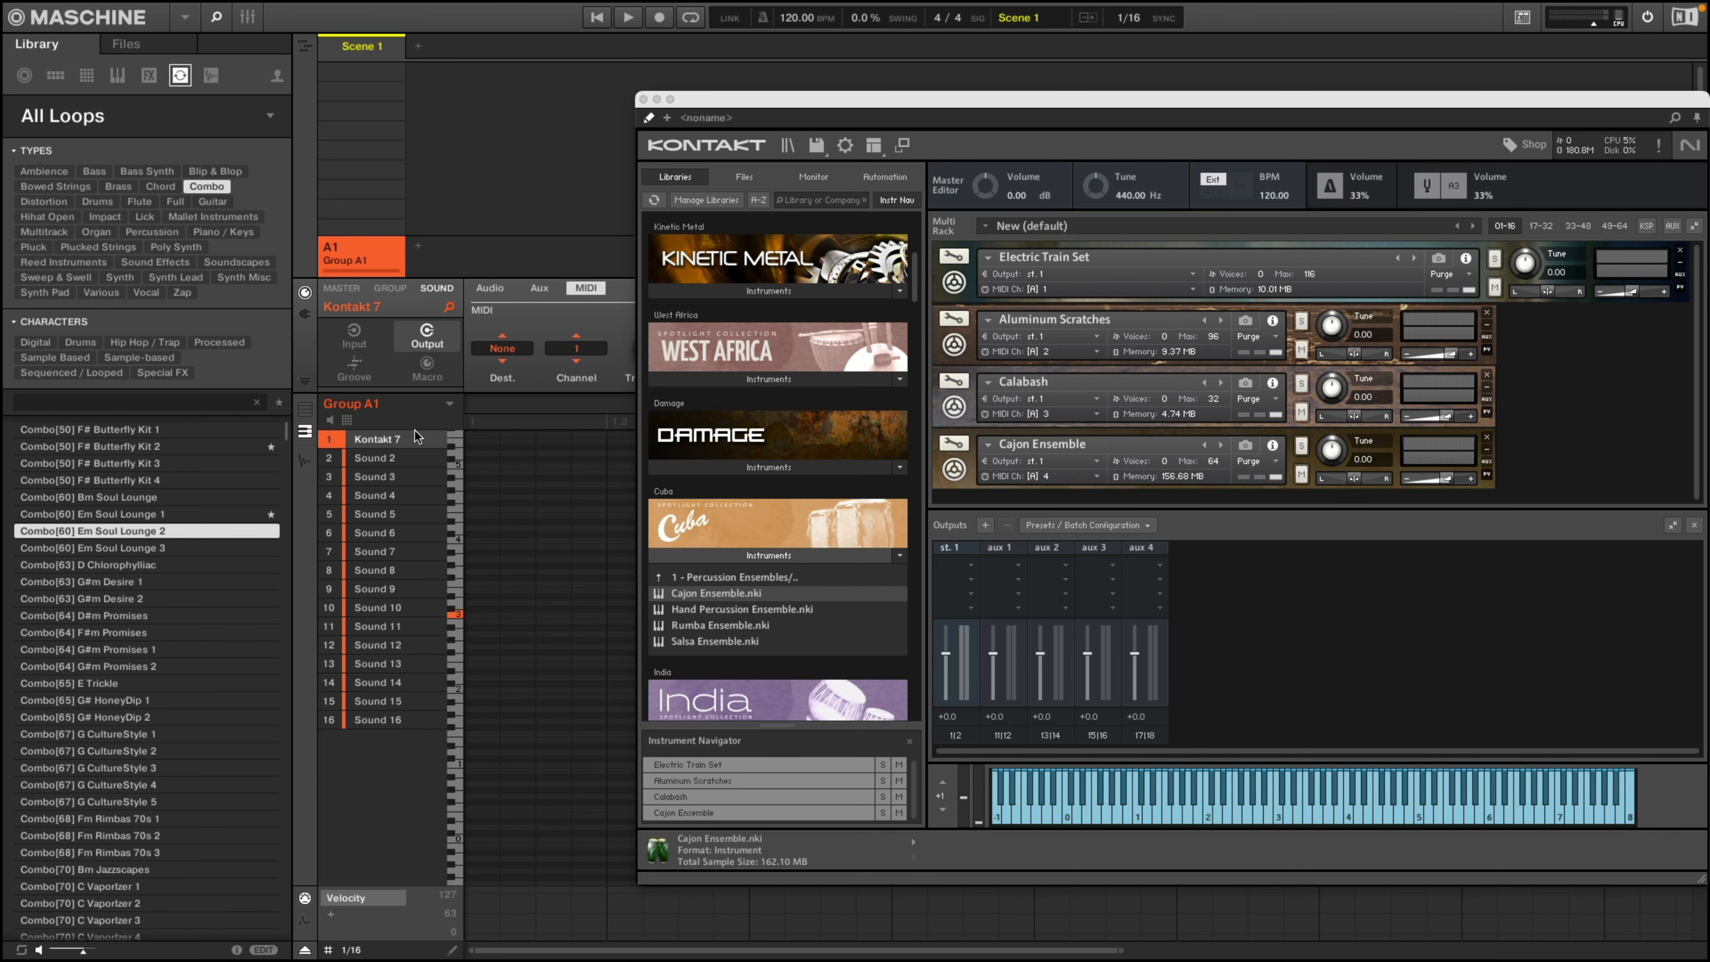
- Set the MIDI output destination of Sound 2, Sound 3 and Sound 4 to S1 - Kontakt 7
left_click(372, 454)
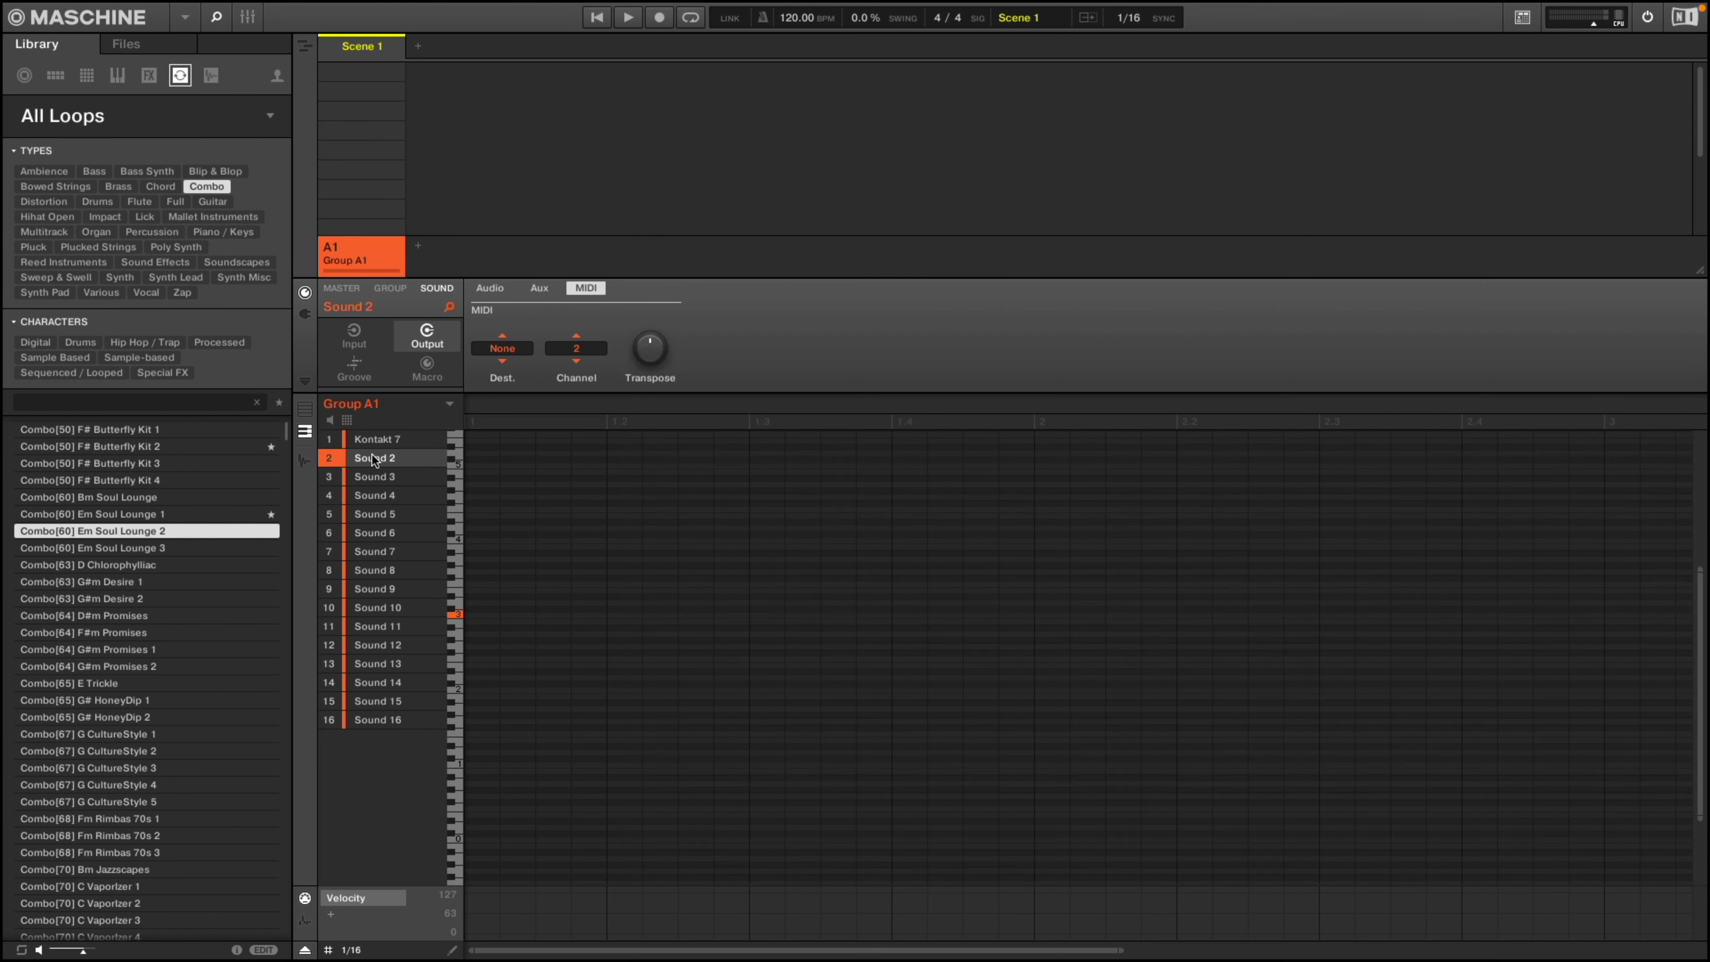
left_click(503, 351)
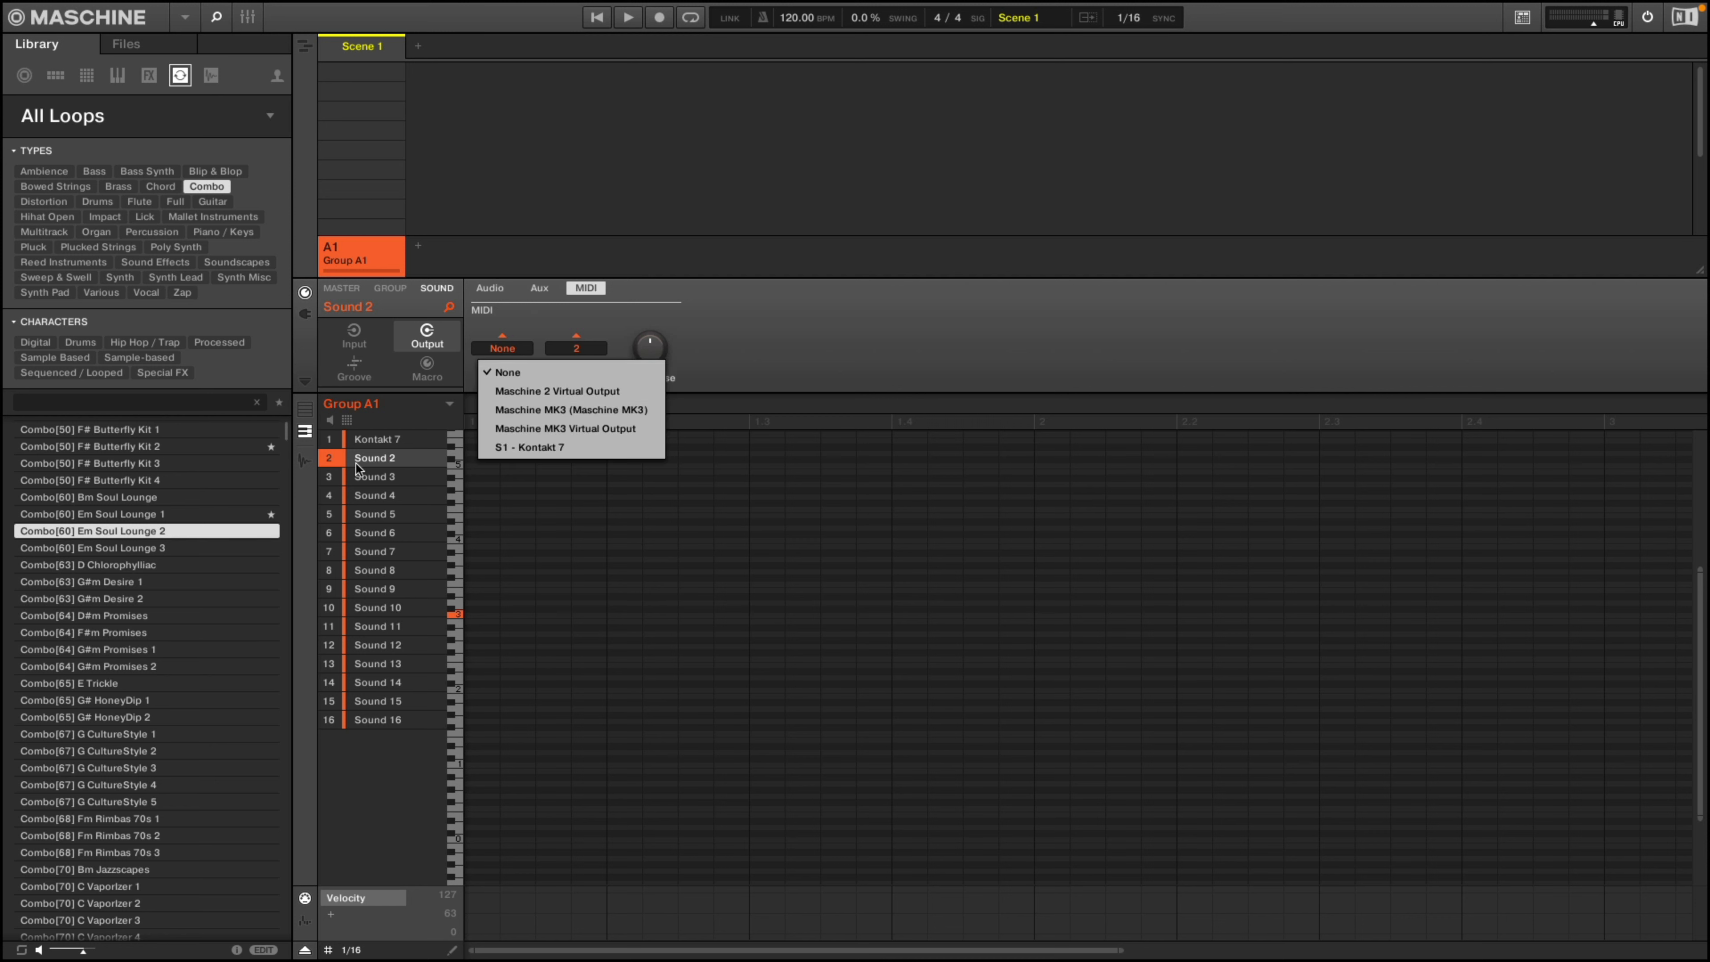
left_click(534, 448)
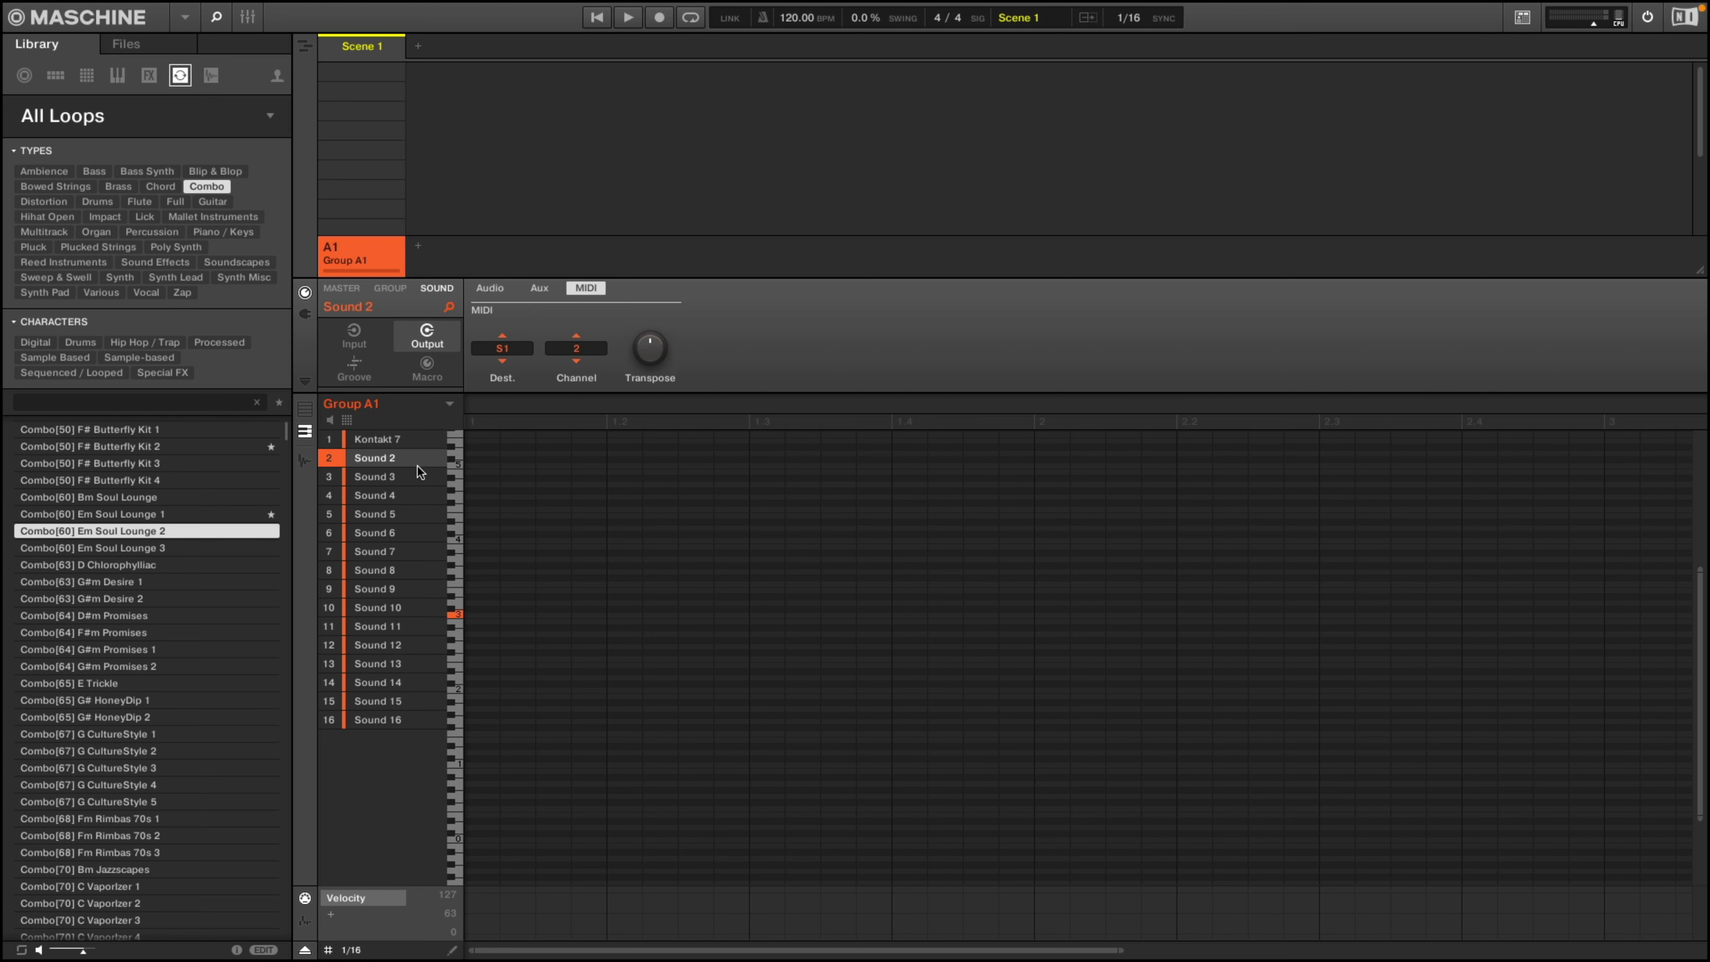
left_click(380, 478)
left_click(500, 350)
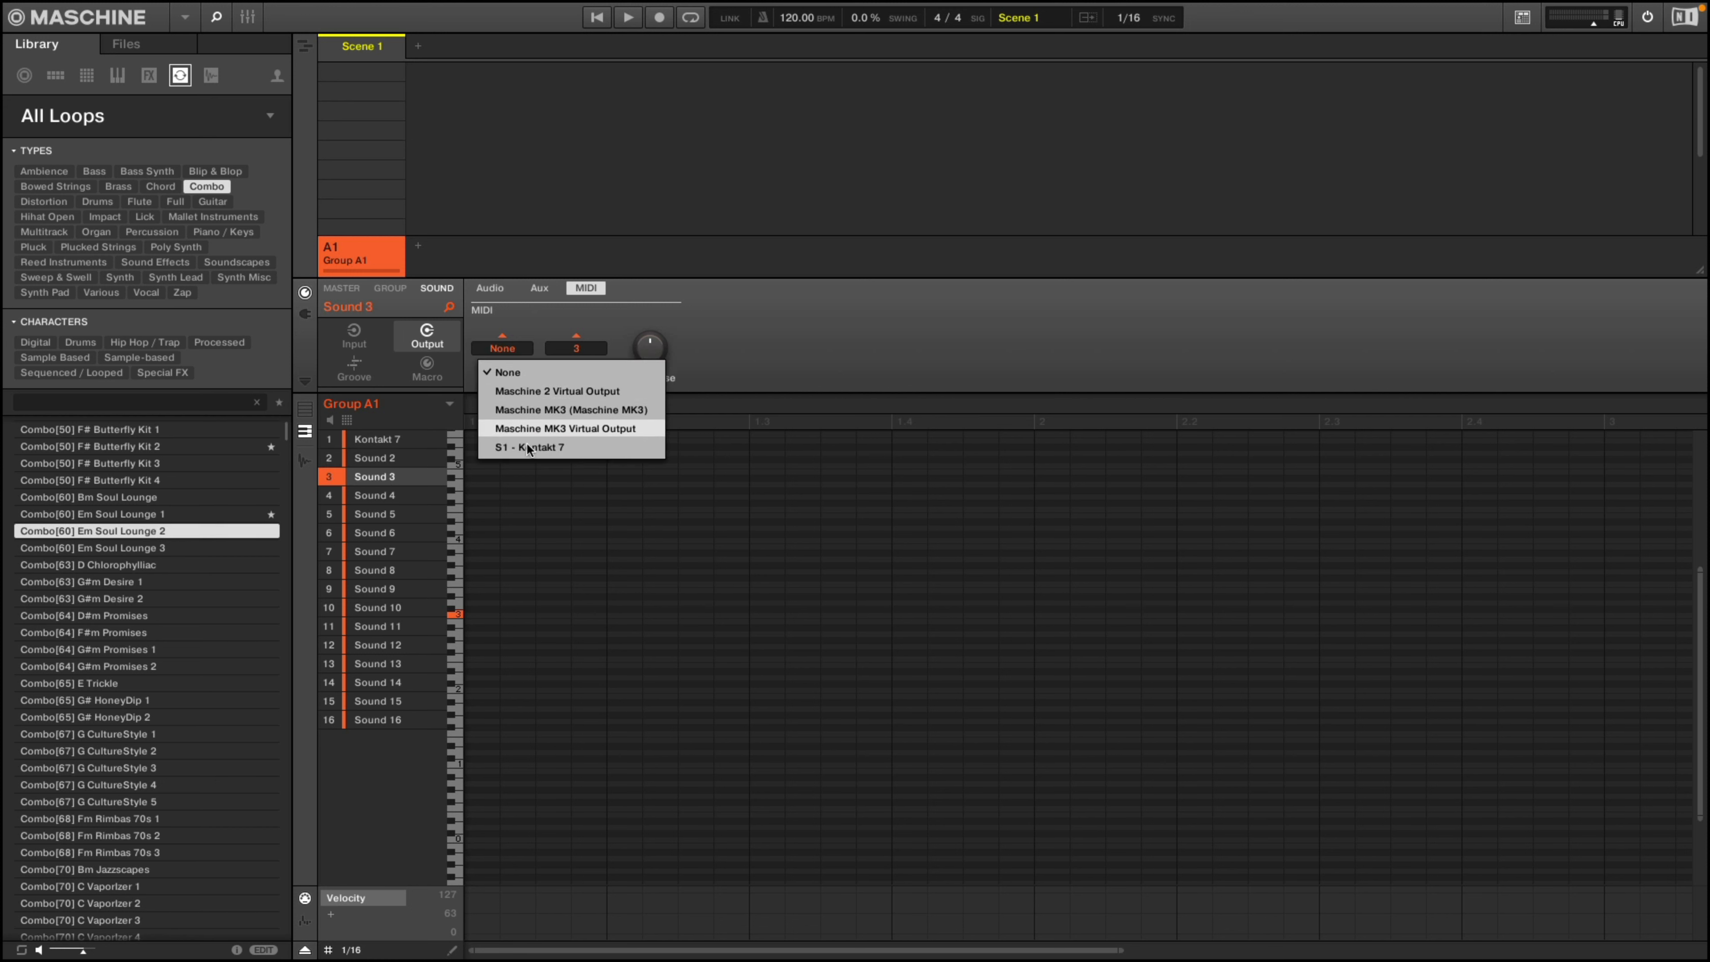
left_click(521, 447)
left_click(383, 493)
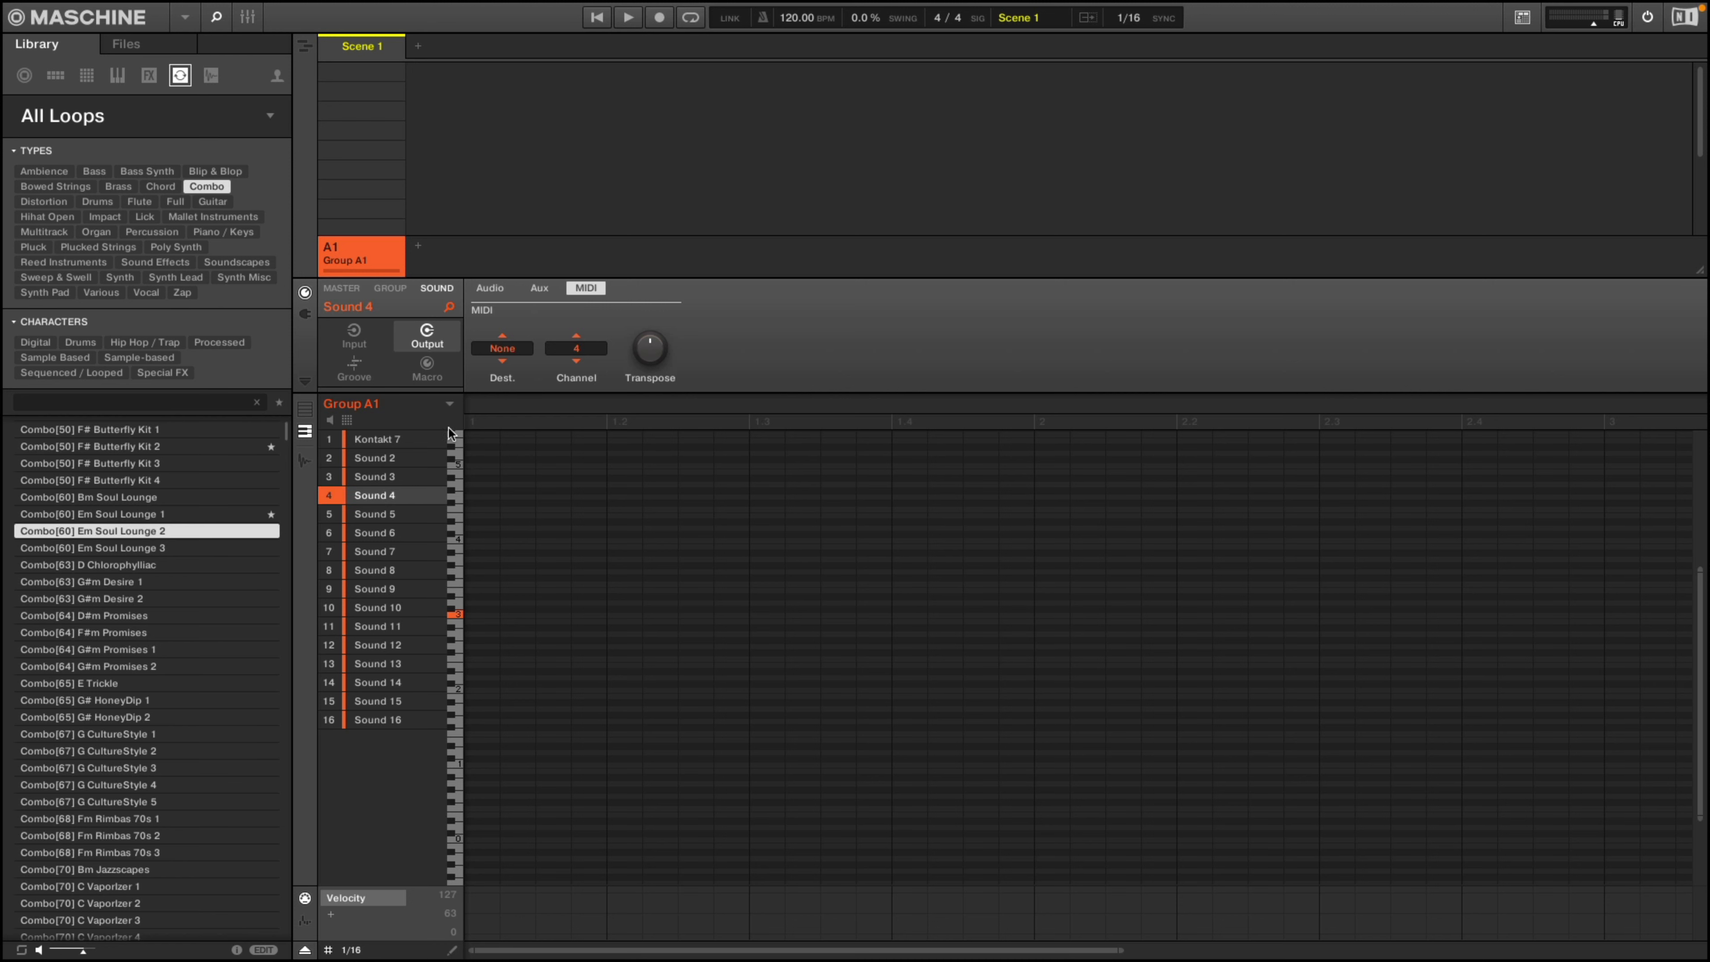
left_click(499, 350)
left_click(516, 444)
- Select Kontakt 7 and Sounds 2 to 4 in turn to check the routing to each Kontakt instrument
left_click(371, 439)
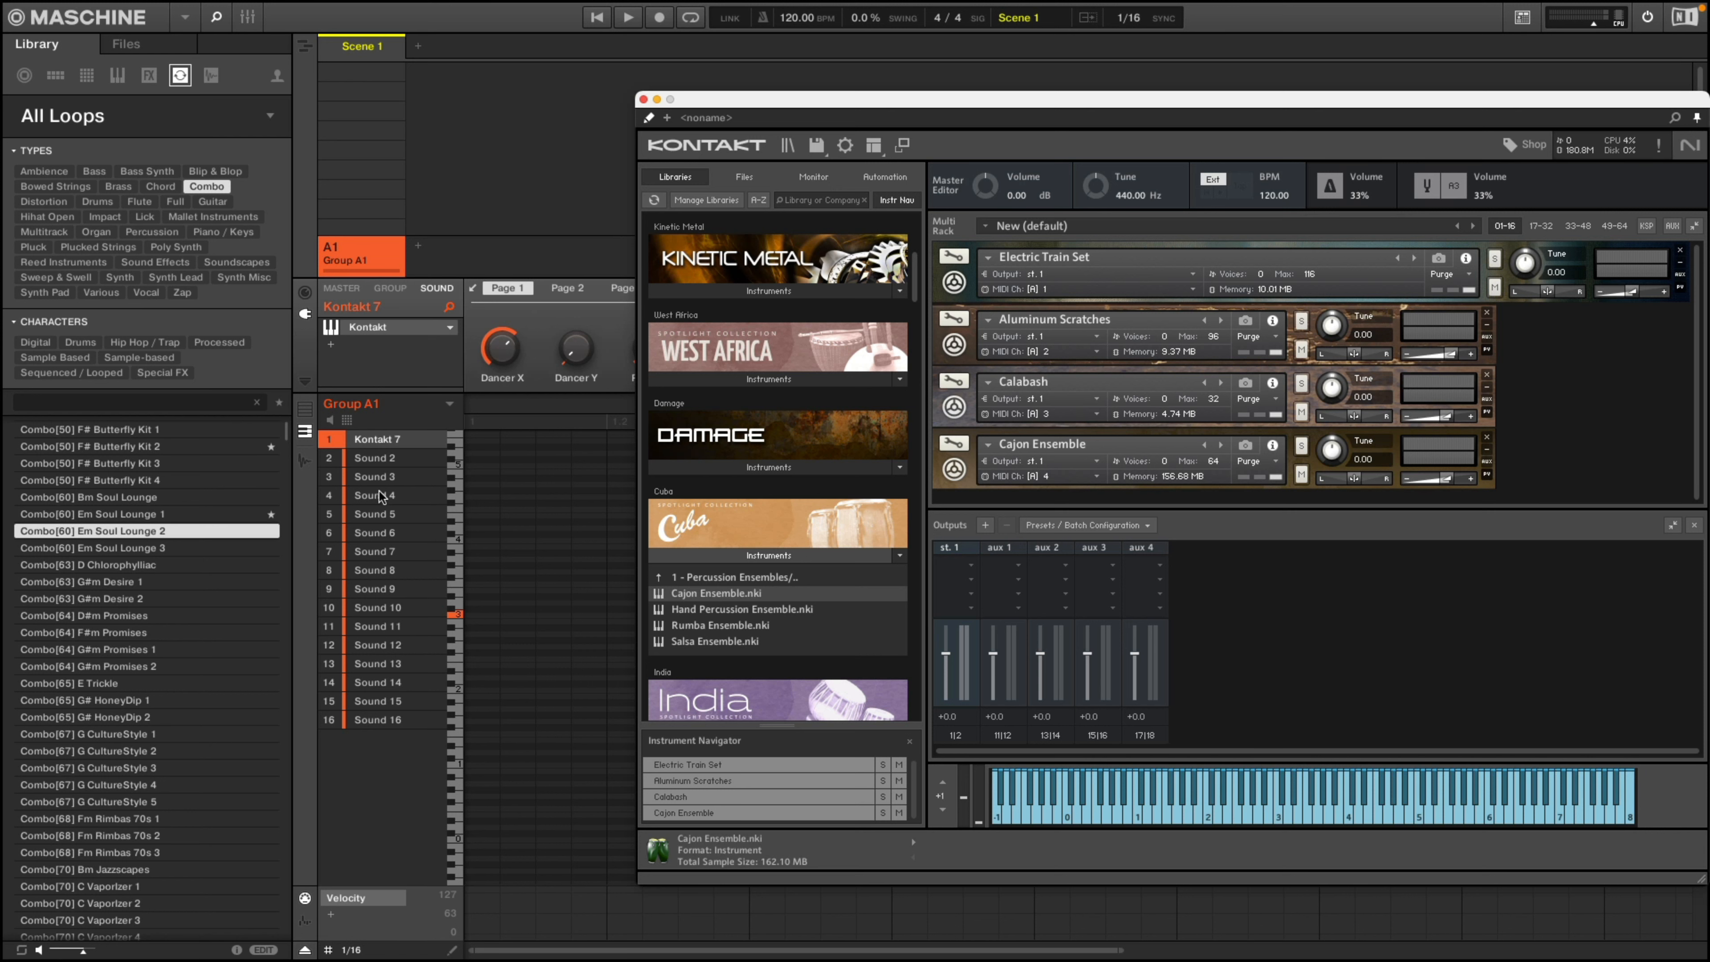
left_click(373, 461)
left_click(380, 476)
left_click(377, 495)
left_click(383, 479)
left_click(382, 461)
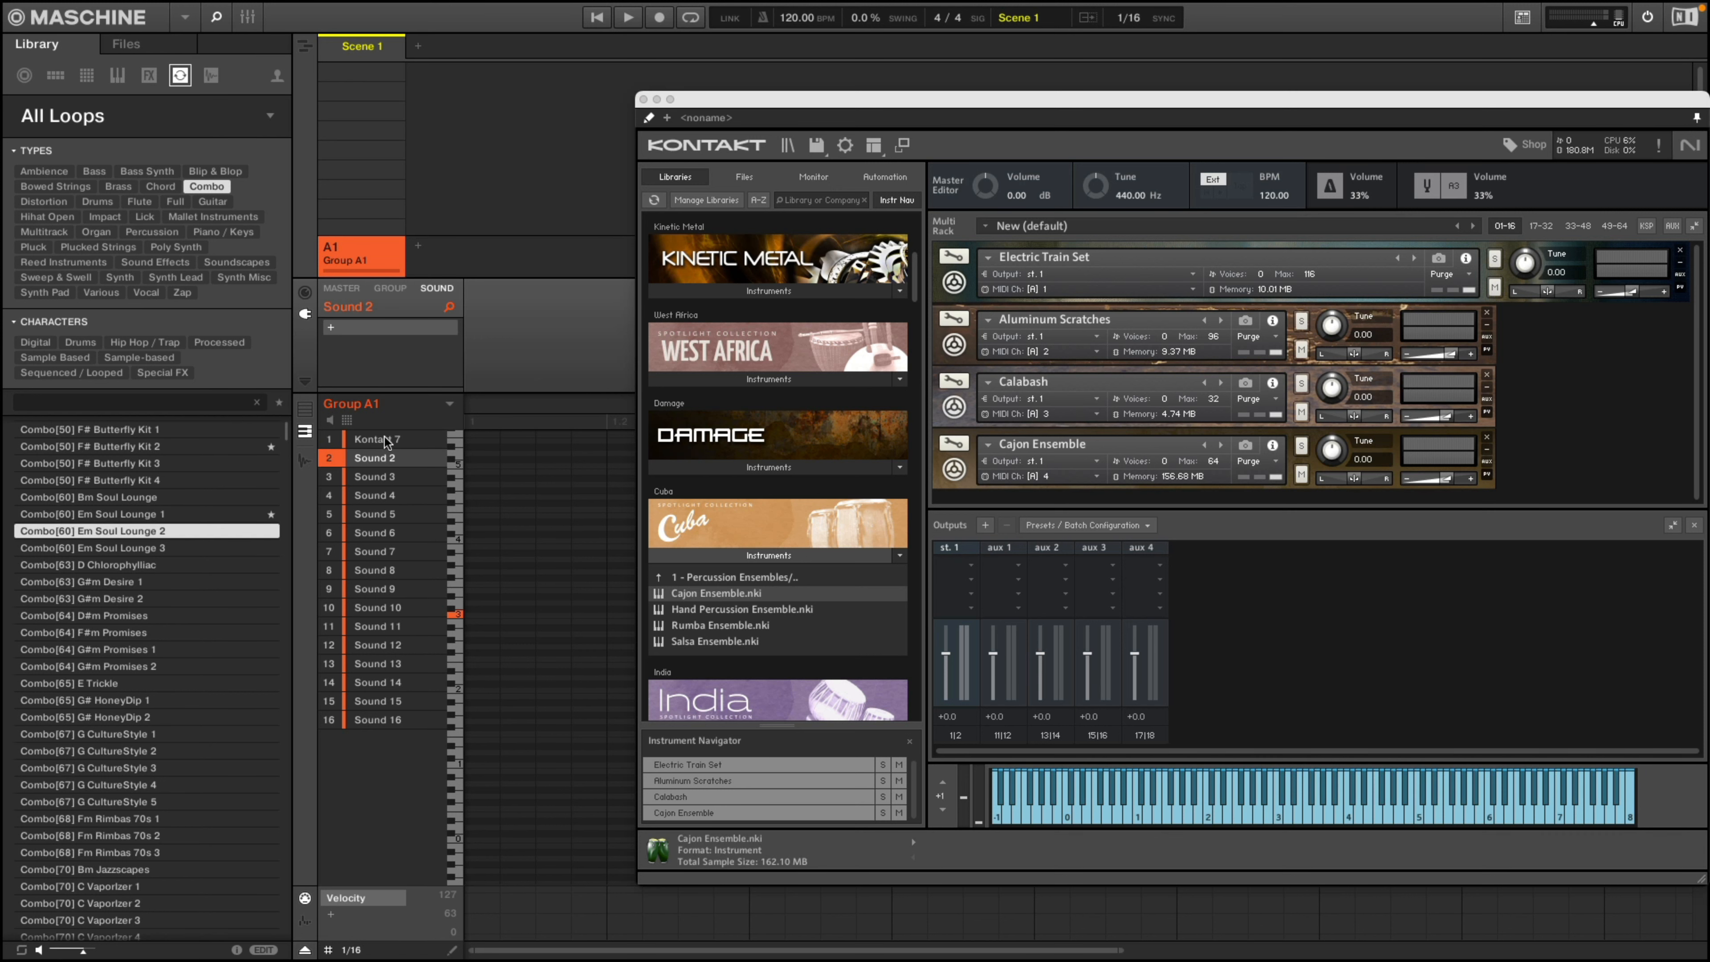
- Select Kontakt 7 and the sound slots below it once more to compare which Kontakt instrument each one triggers
left_click(387, 441)
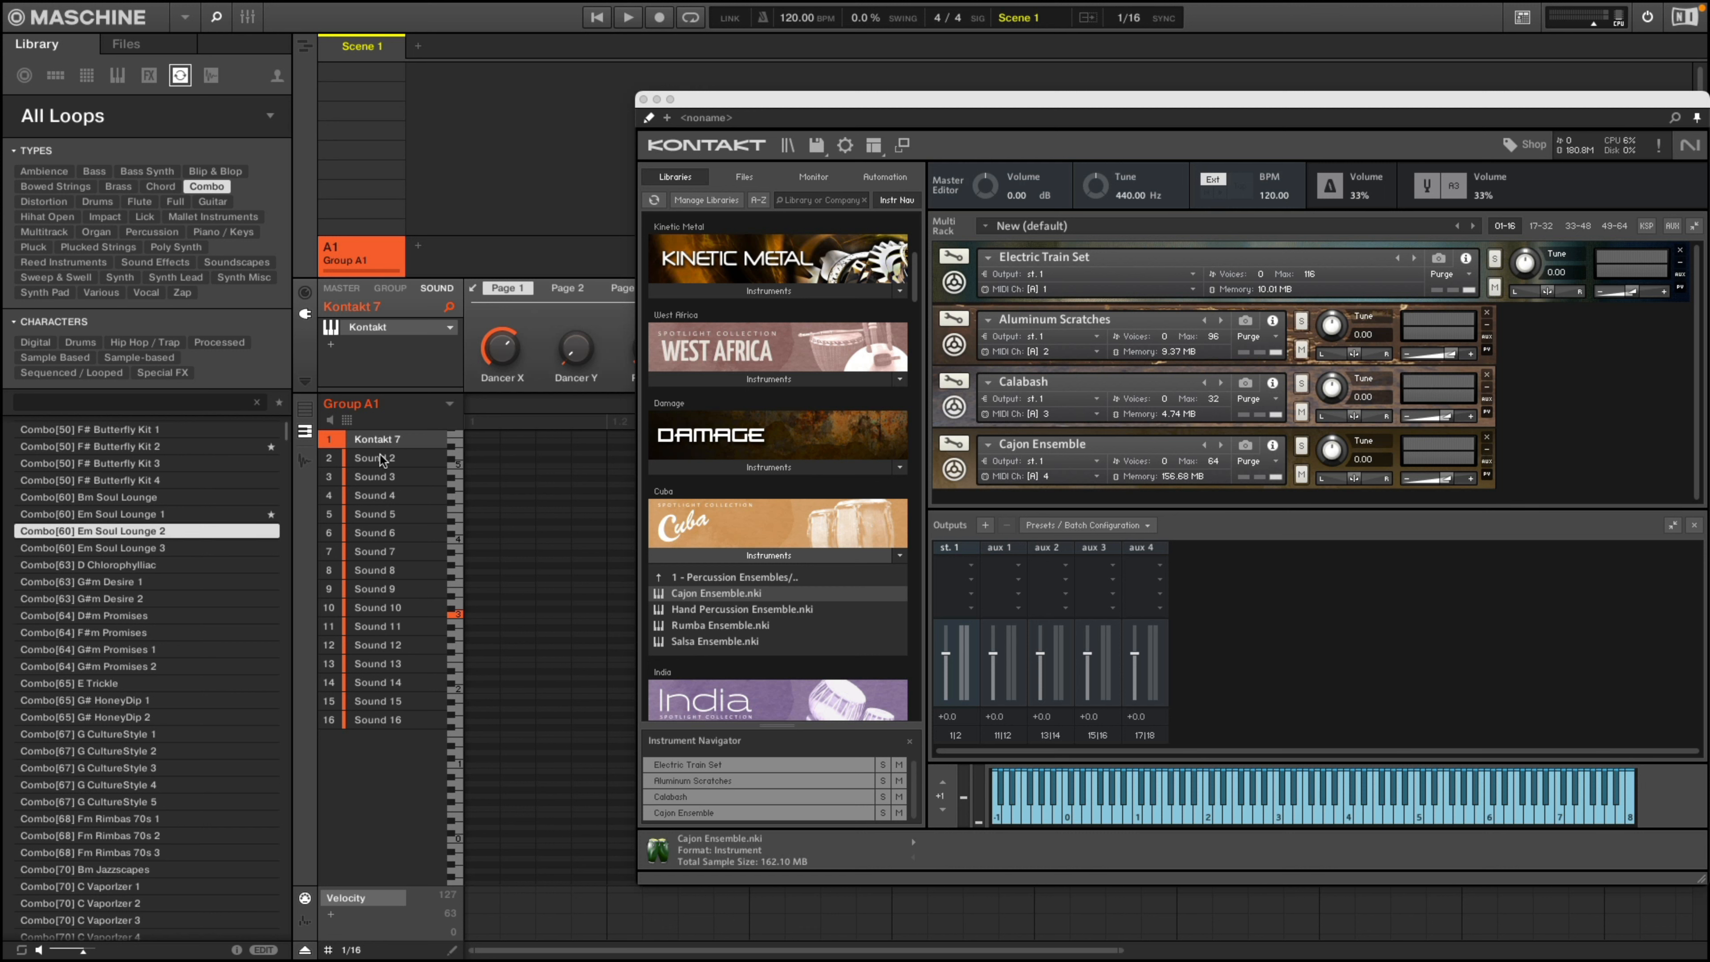
left_click(388, 466)
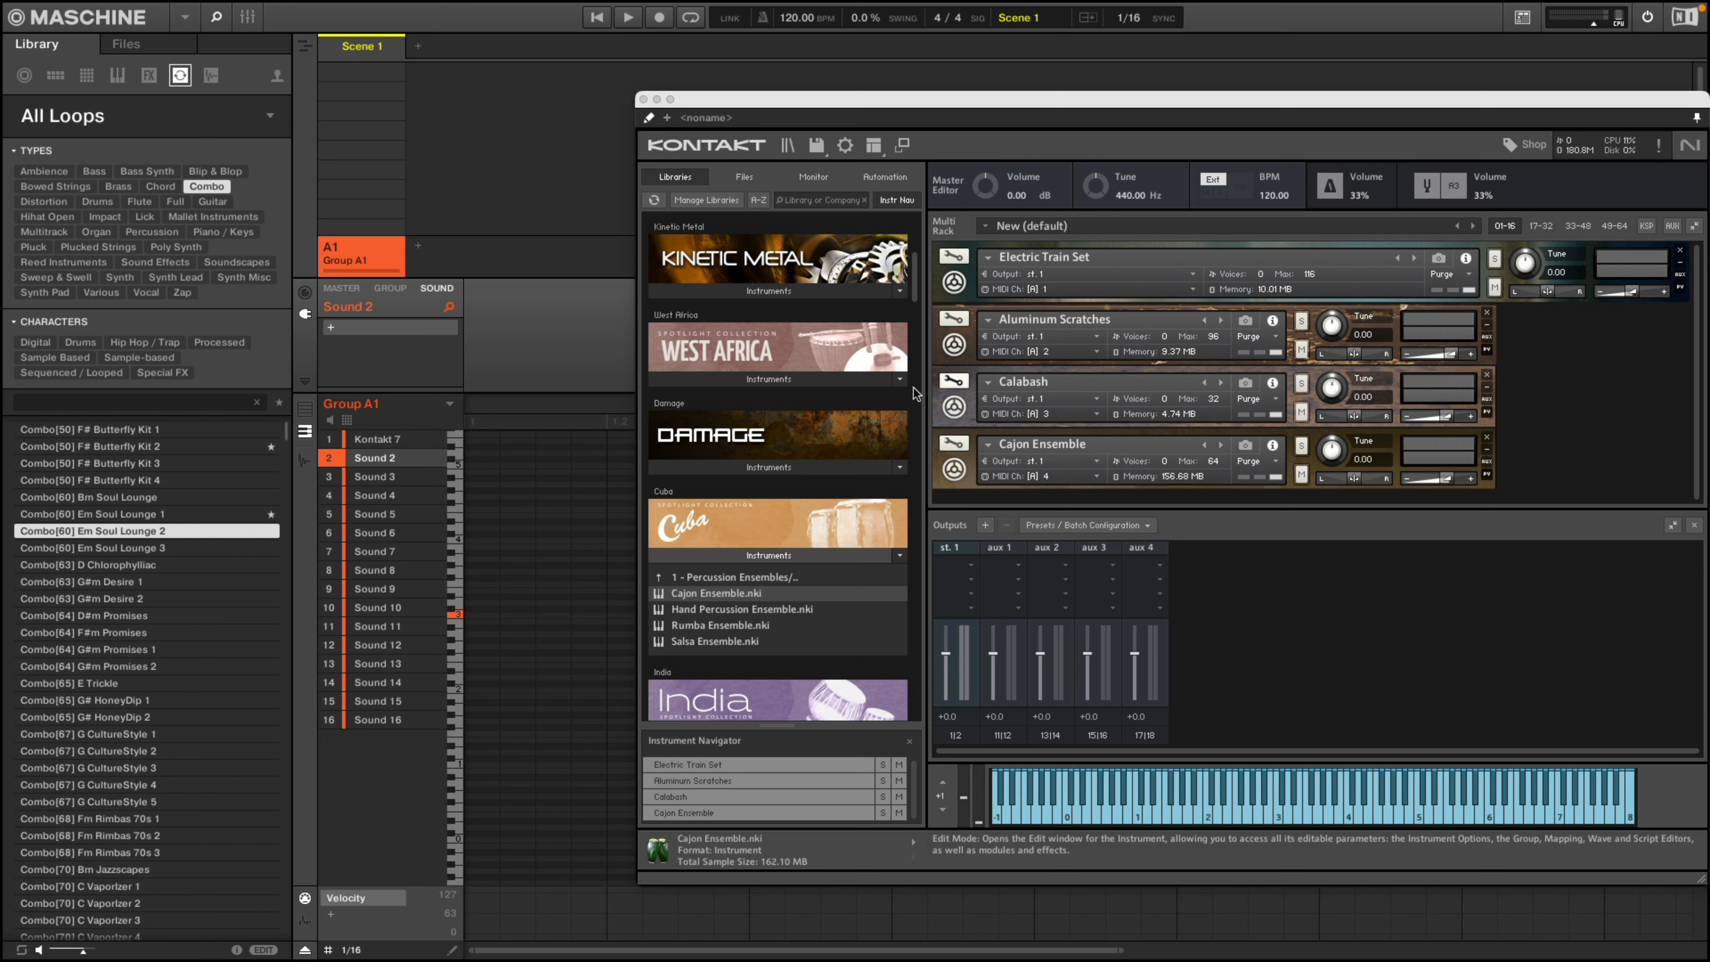
left_click(370, 477)
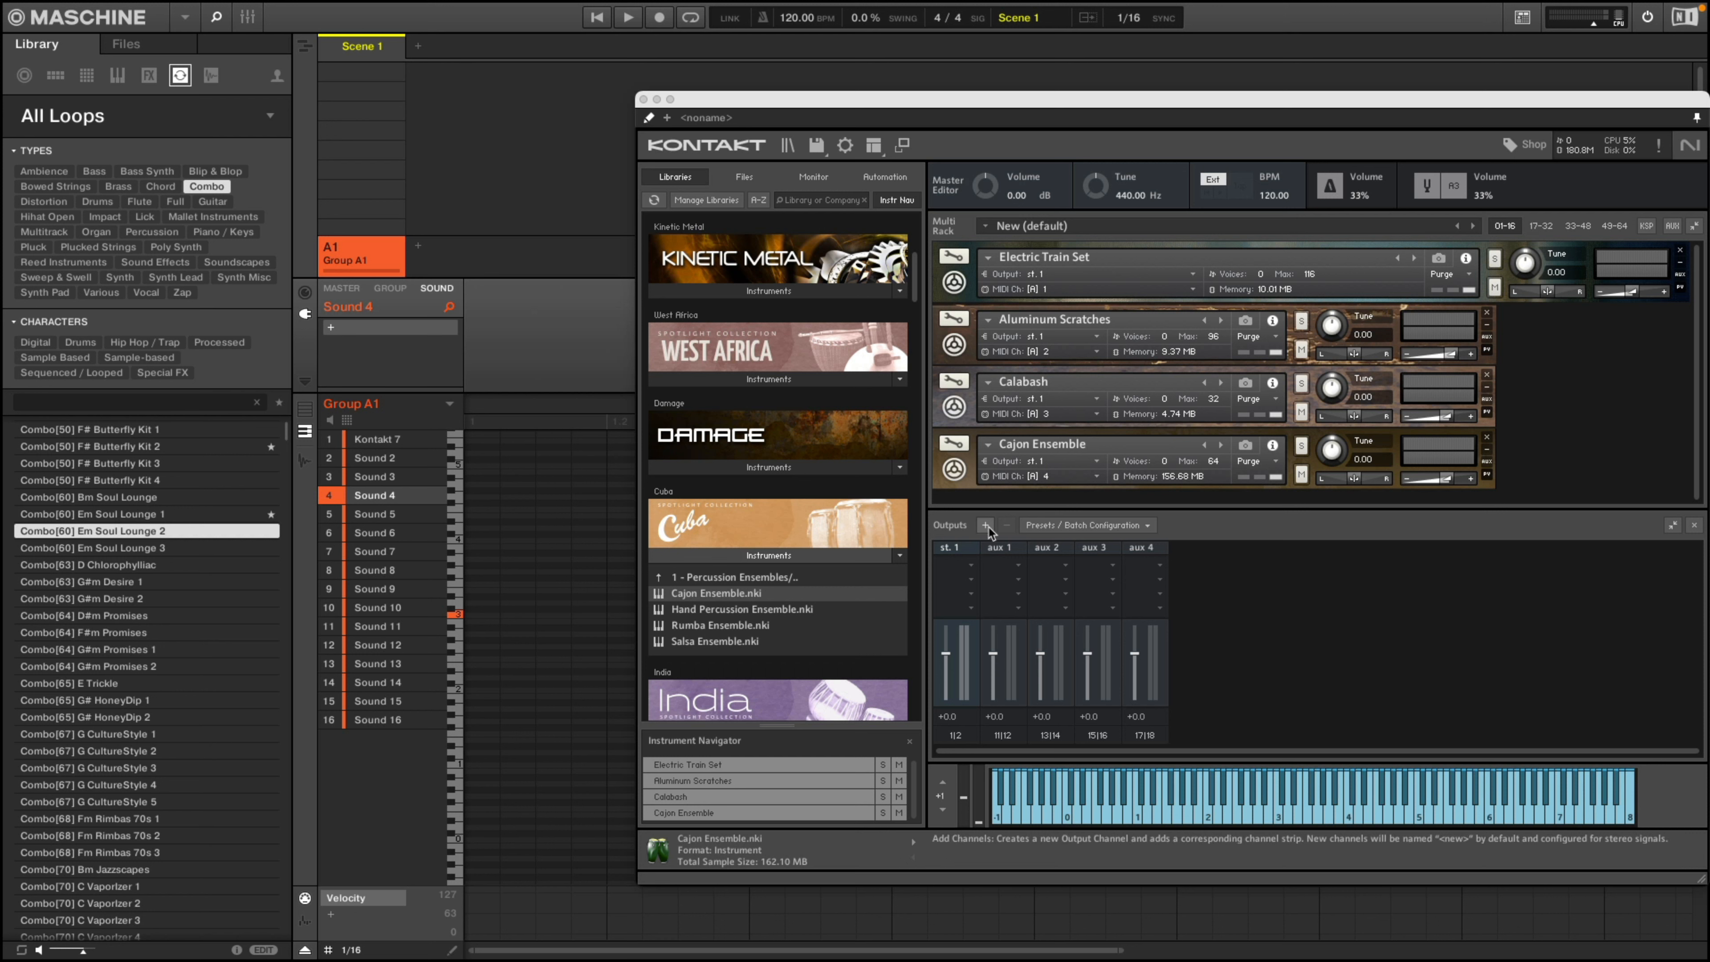
- Load the factory preset Stereo 4x into Kontakt's output section
left_click(1141, 528)
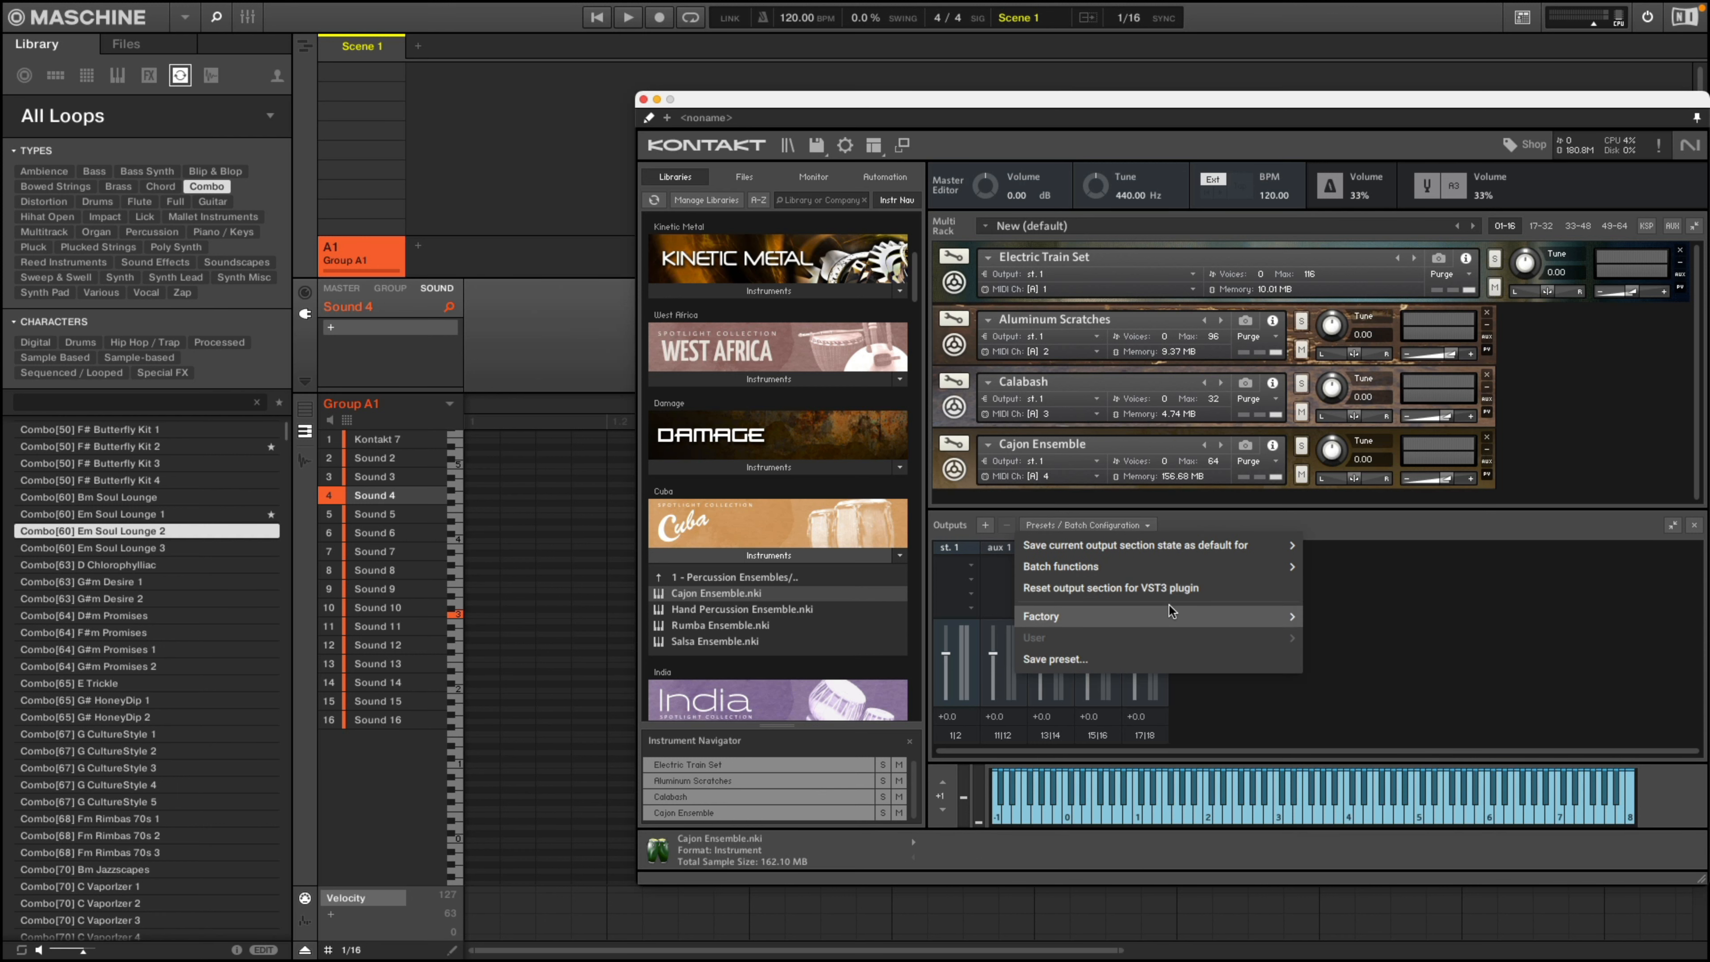
mouse_move(1171, 613)
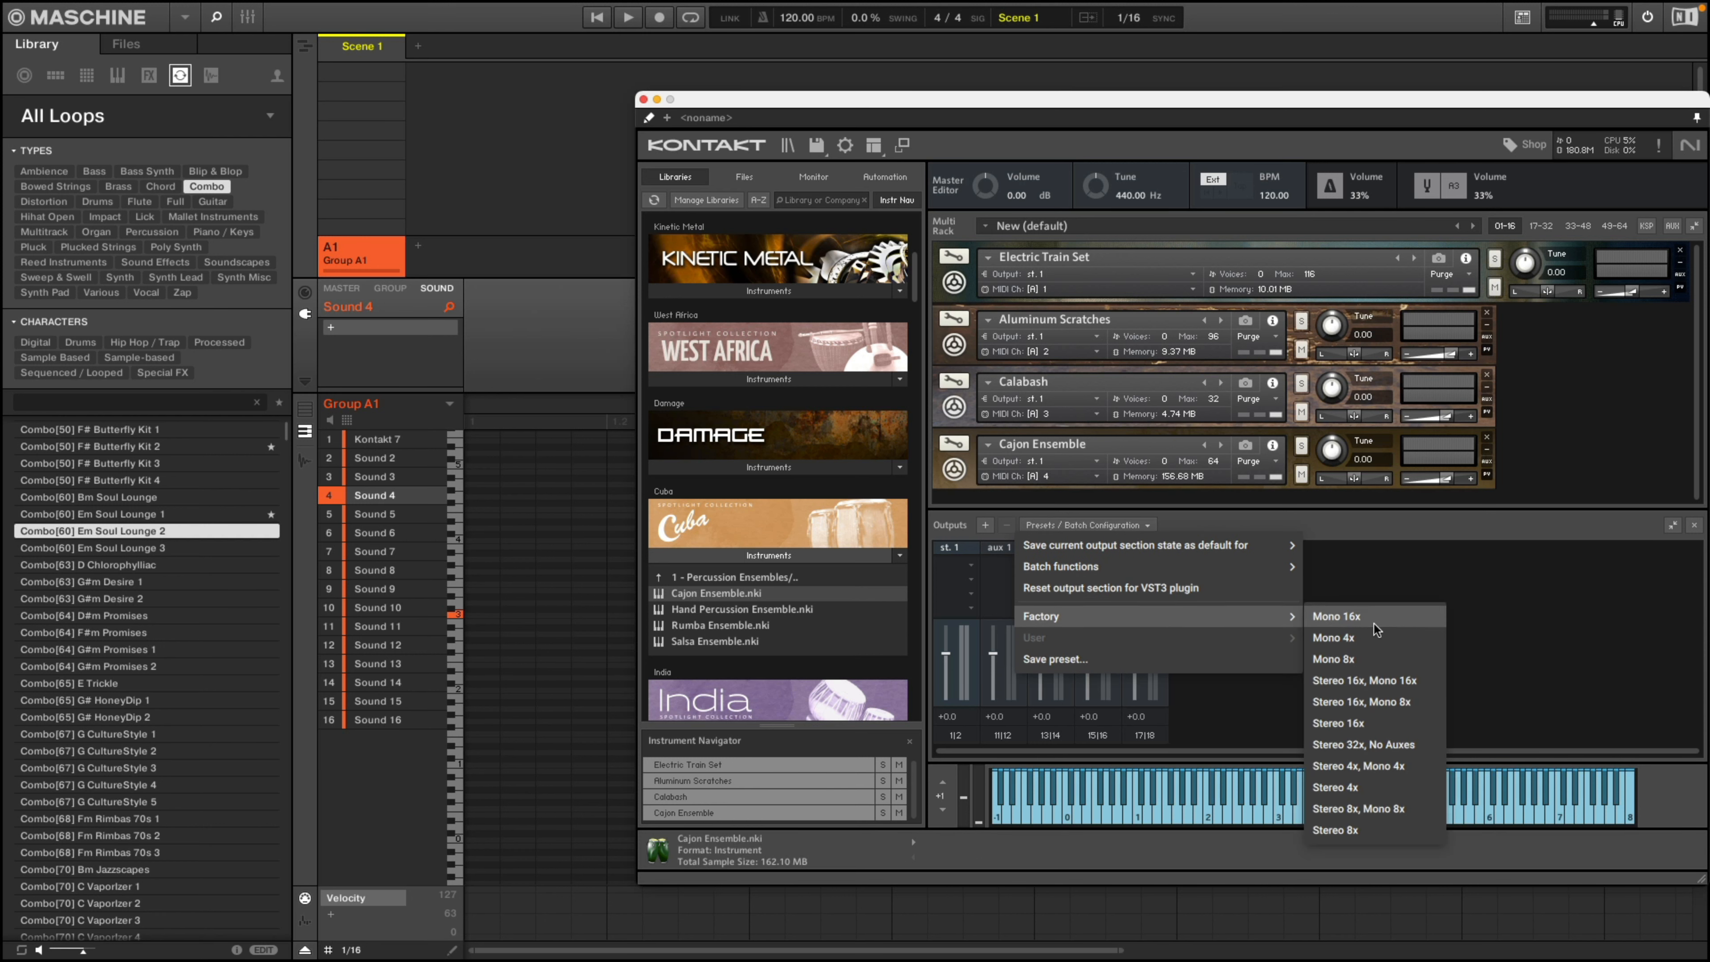
left_click(1357, 787)
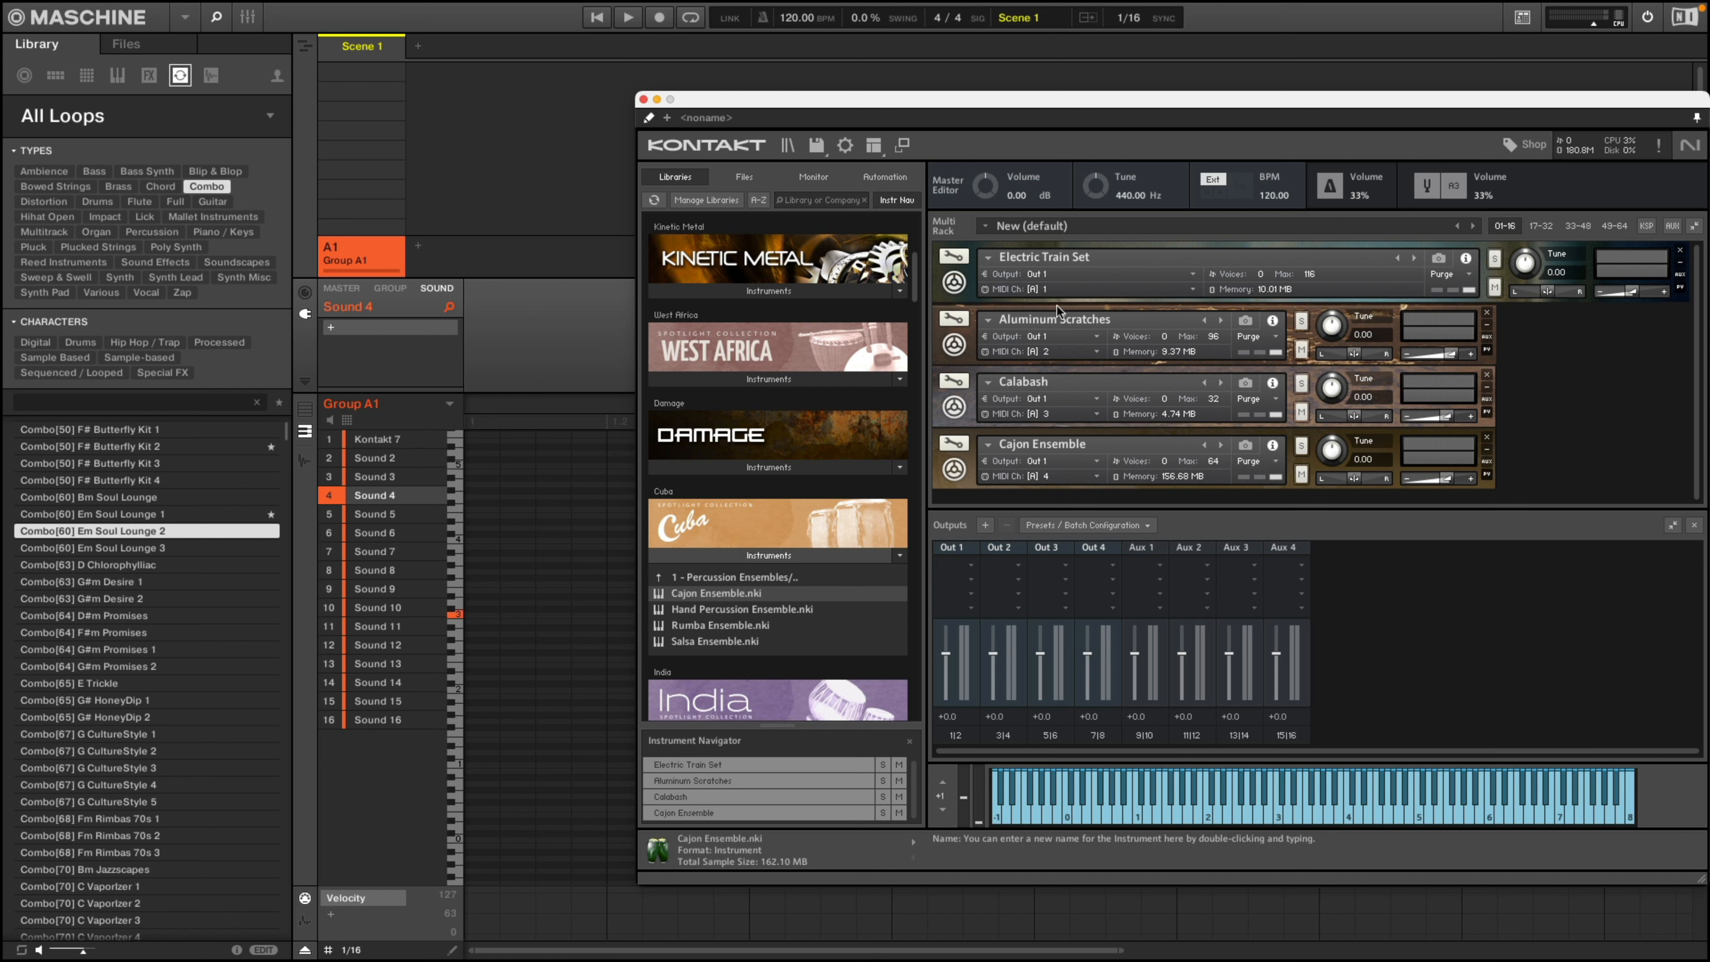
- Route the Kontakt instruments to separate outputs: Aluminum Scratches to Out 2, Calabash to Out 3 and Cajon Ensemble to Out 4
left_click(1096, 338)
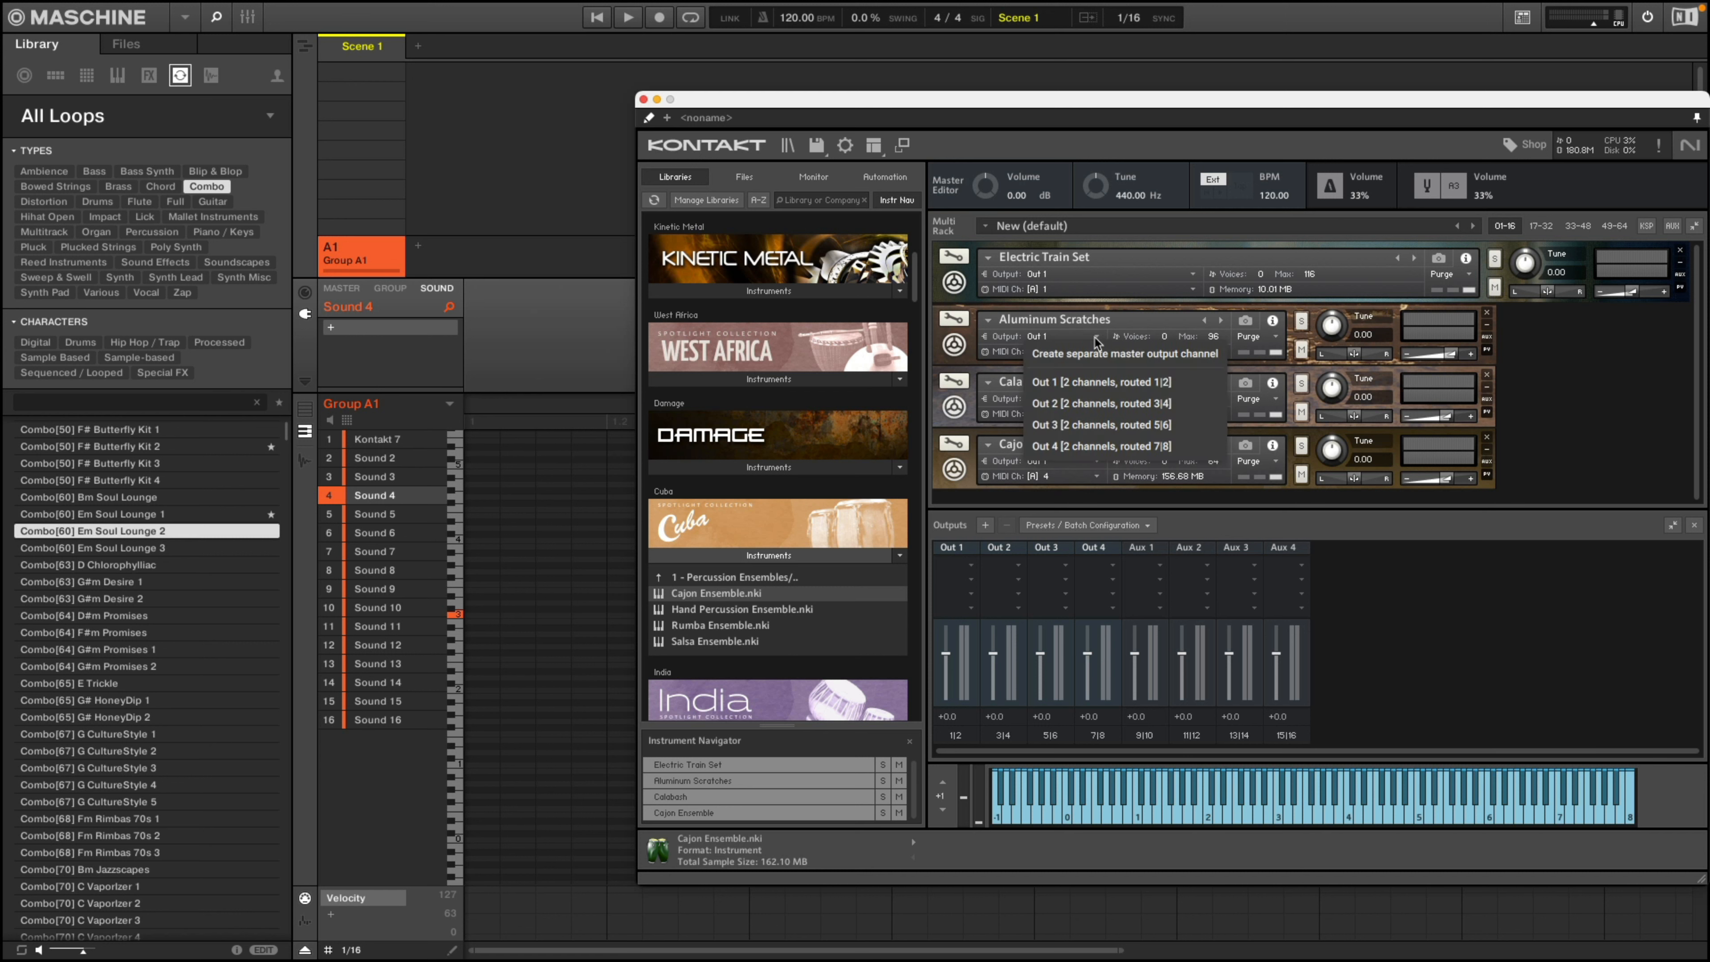
left_click(1081, 403)
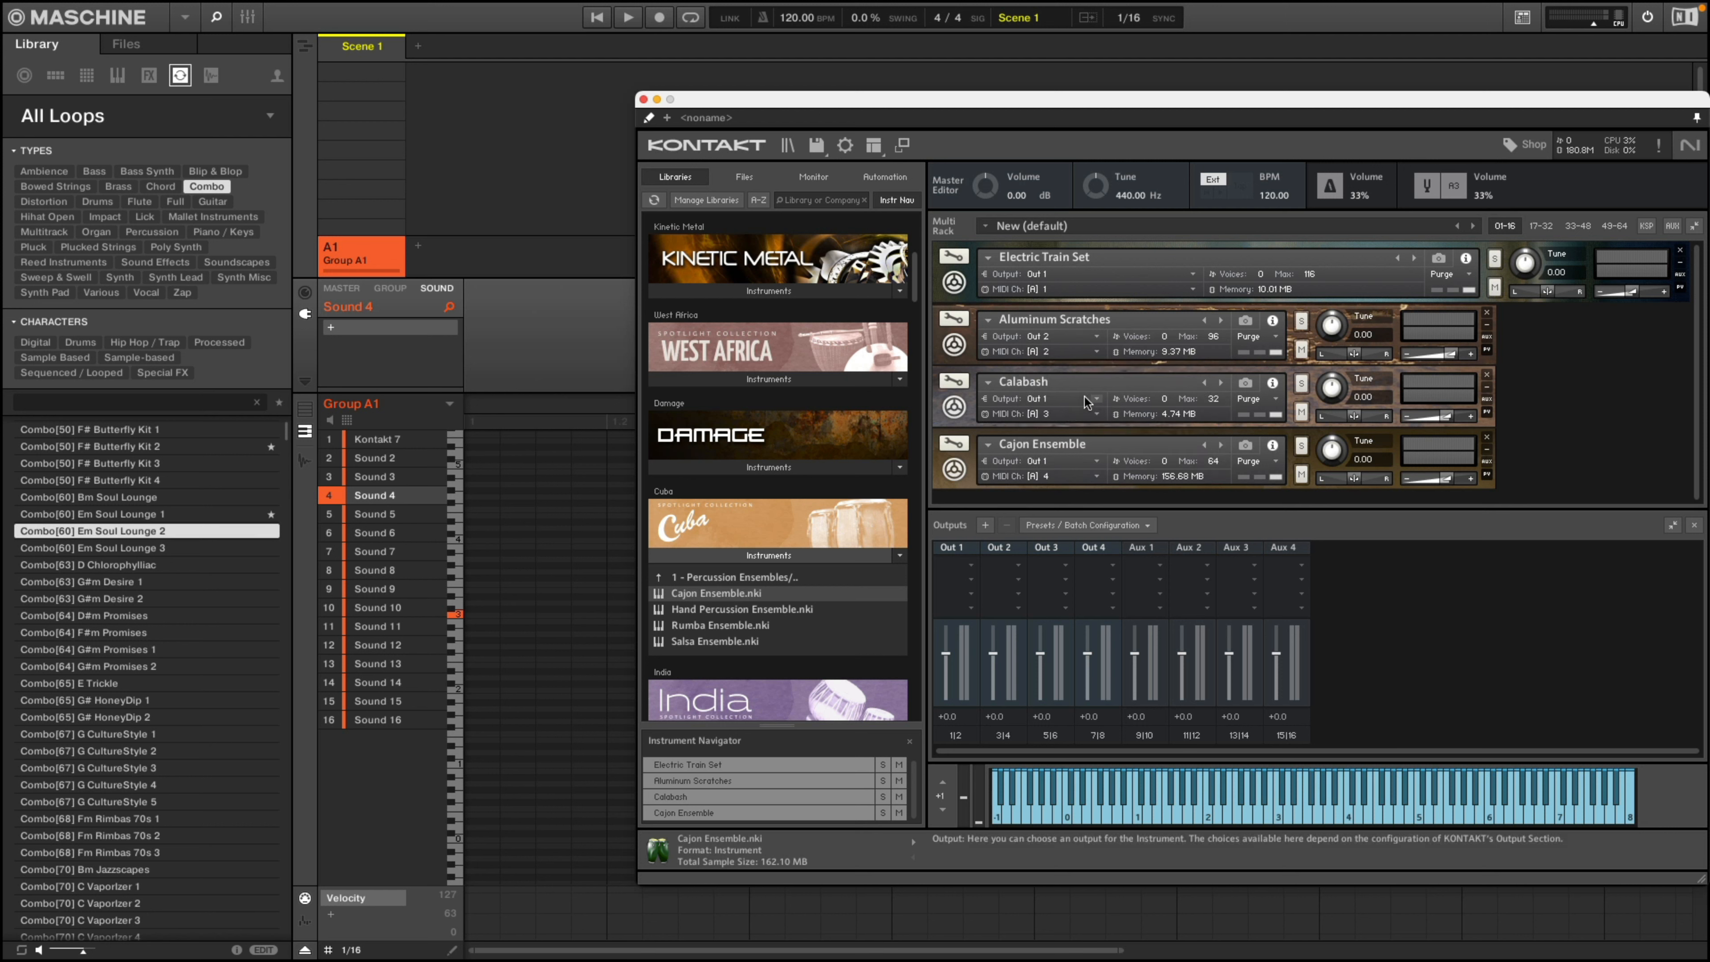
left_click(1094, 404)
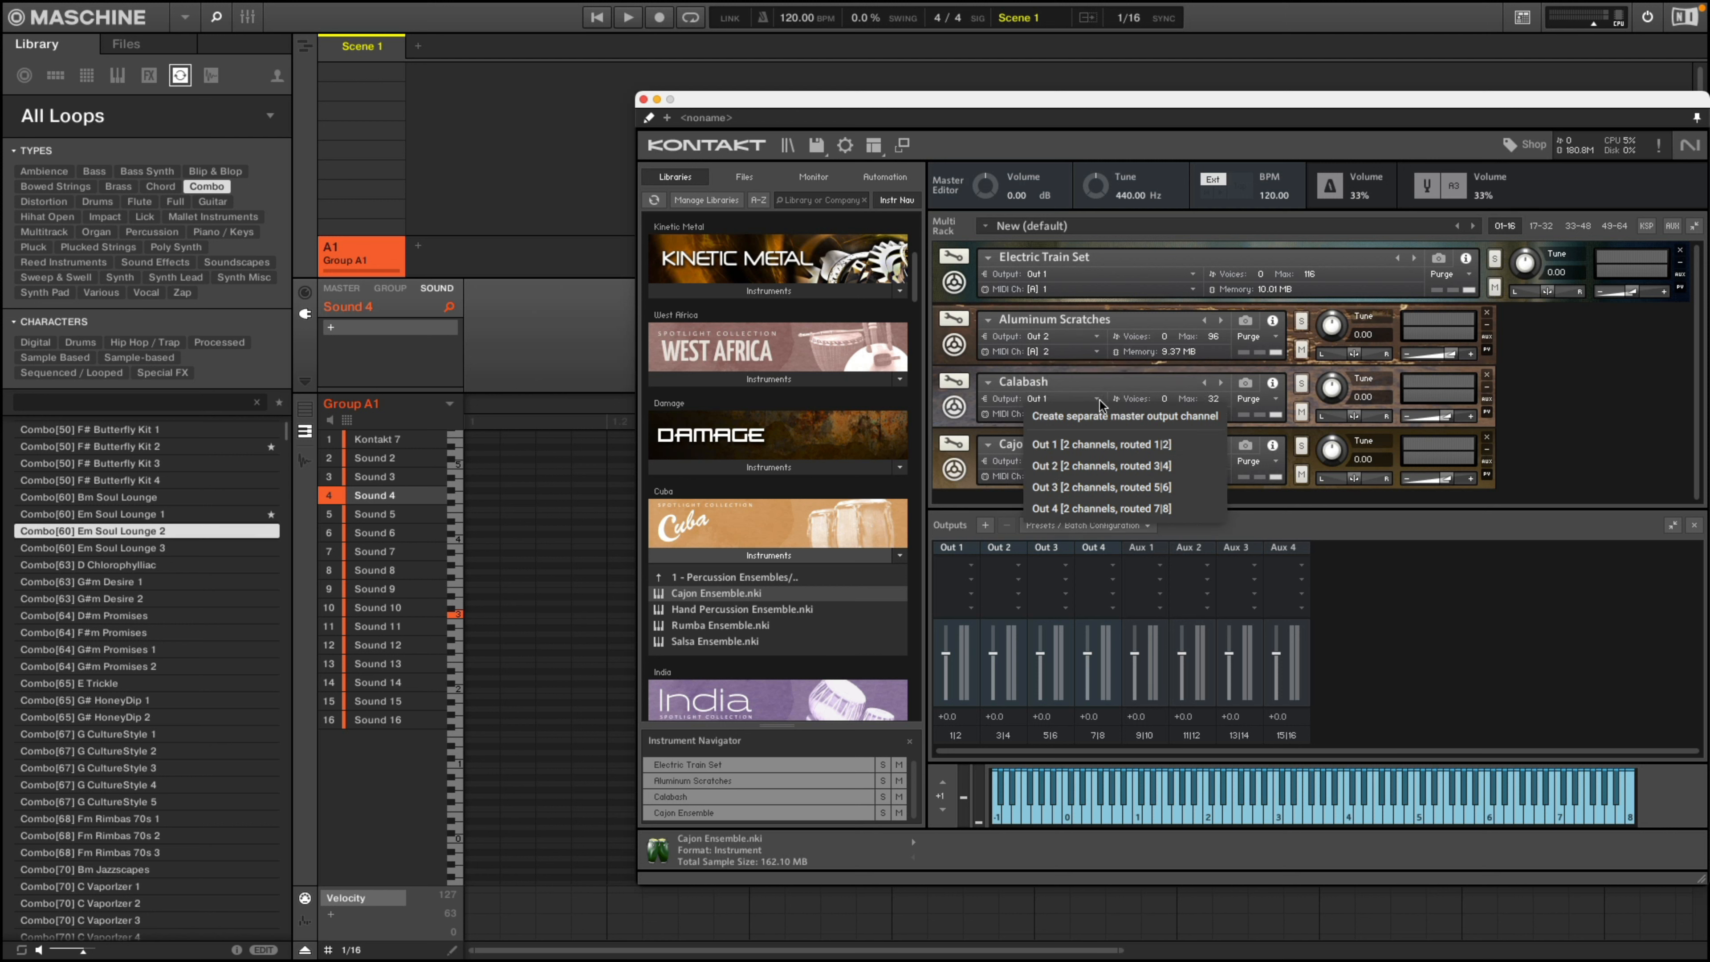
left_click(1079, 480)
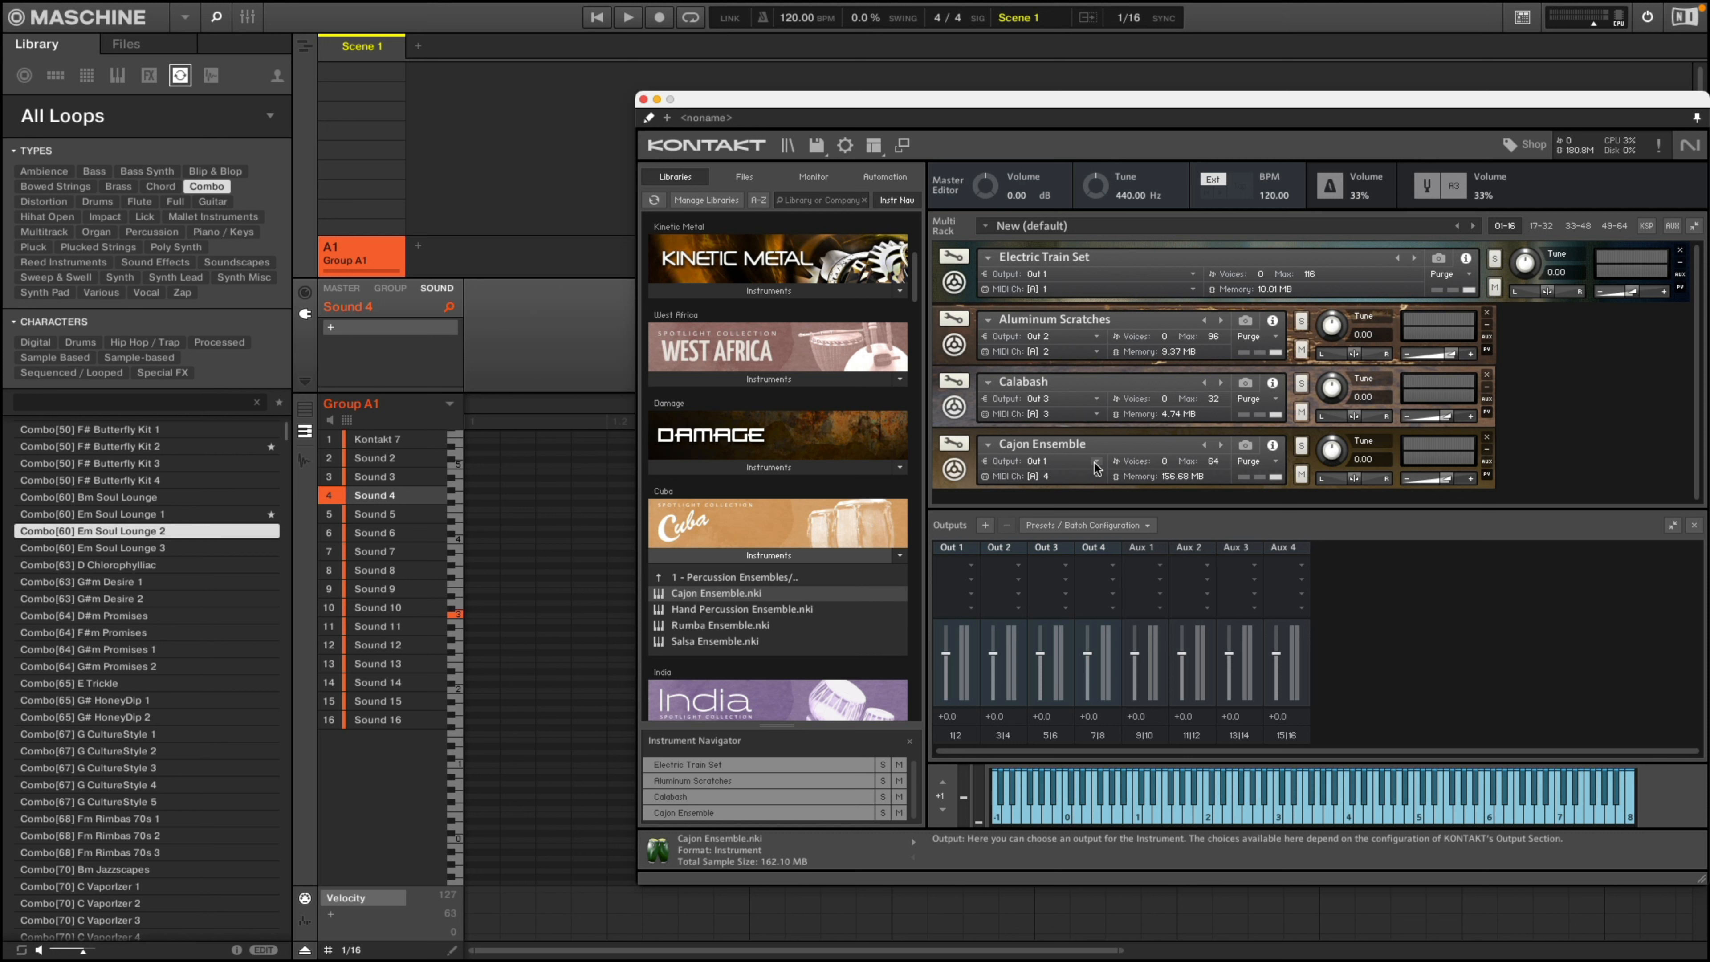
left_click(1094, 463)
left_click(1085, 572)
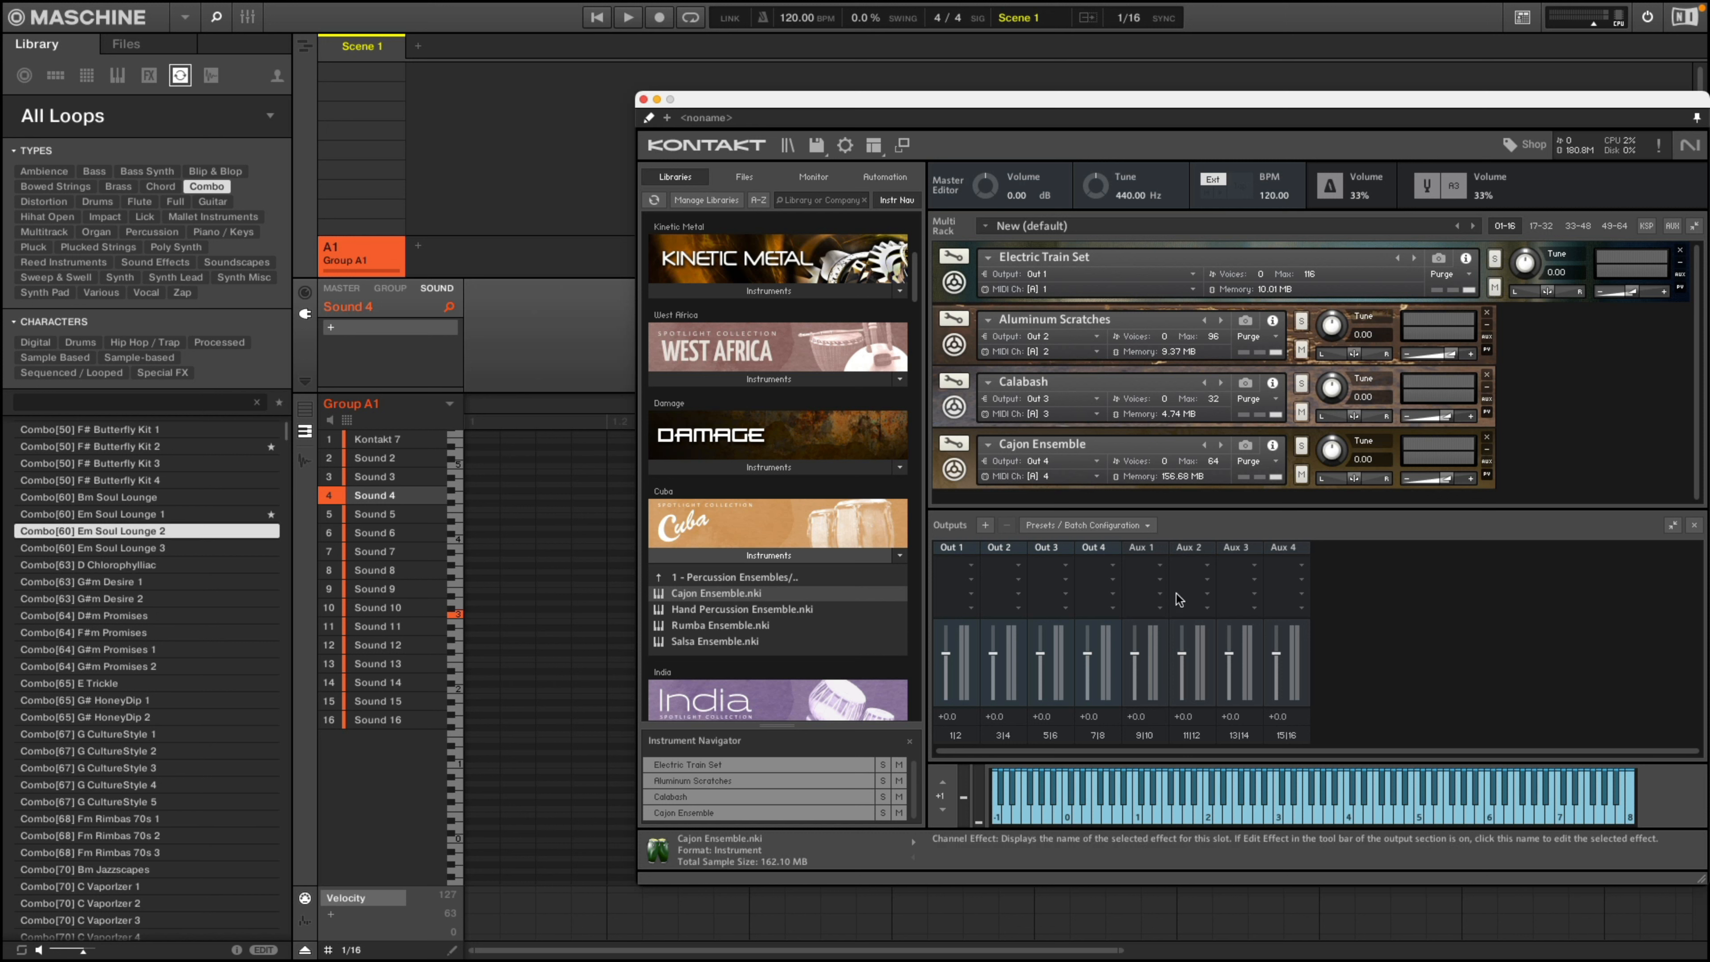
- Select Kontakt 7 and Sounds 2 to 4 in turn to check which Kontakt output channel each instrument plays through
left_click(388, 442)
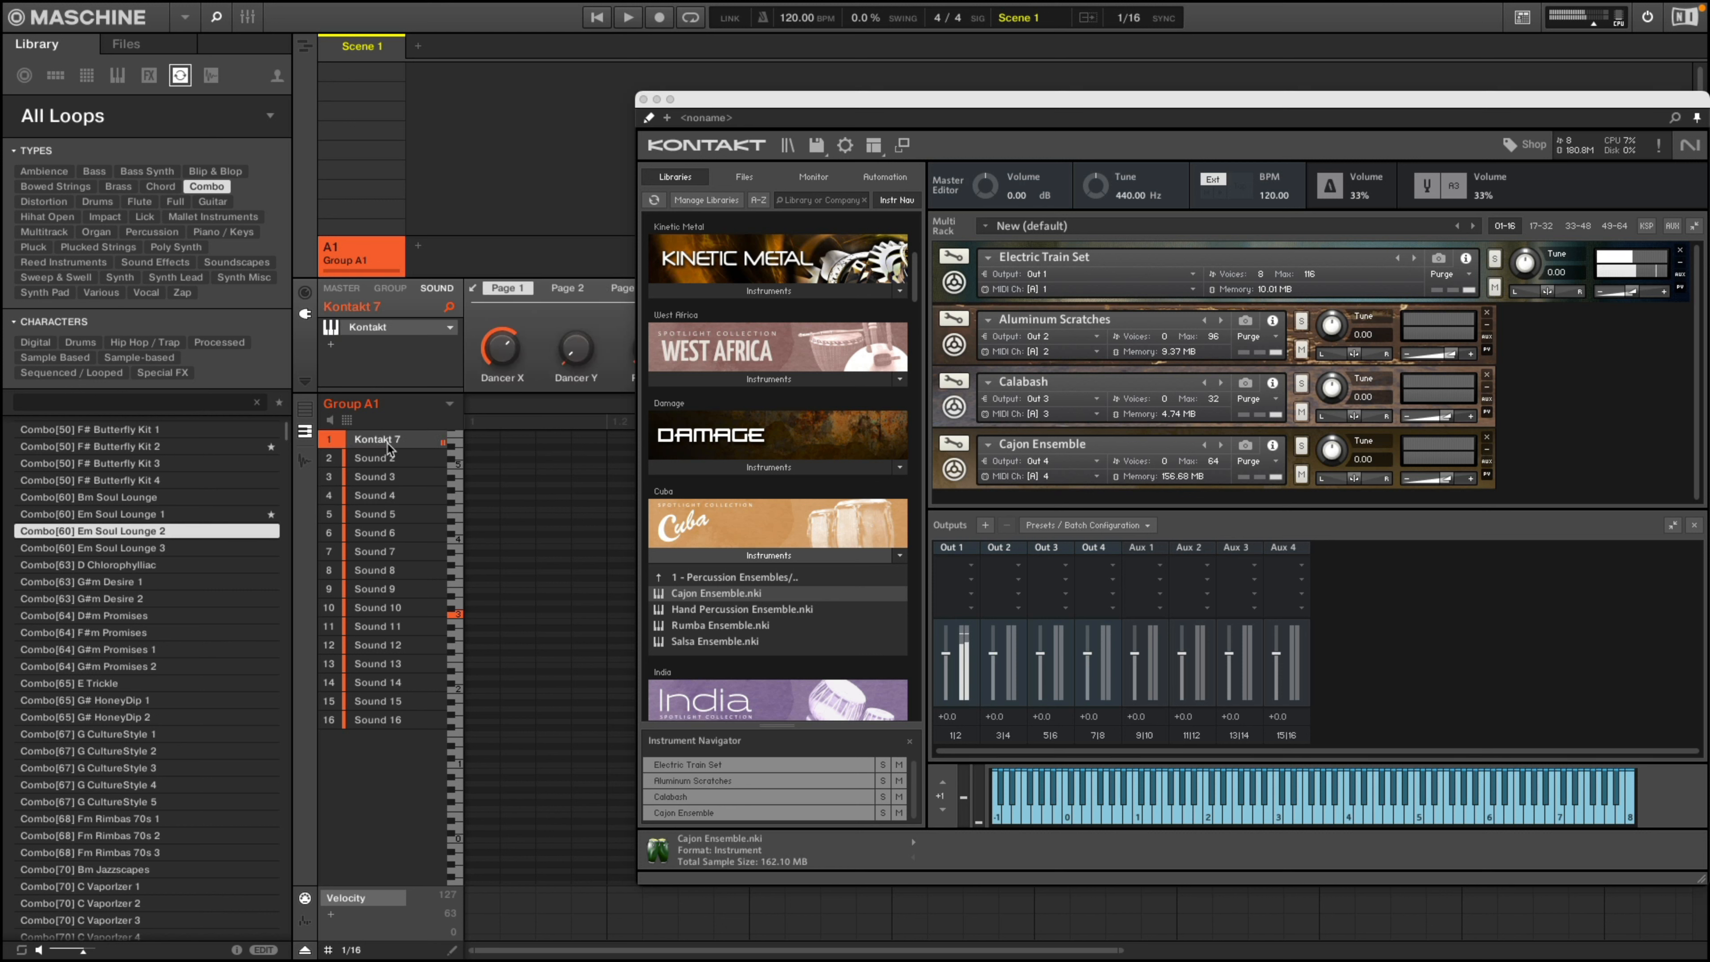
left_click(408, 460)
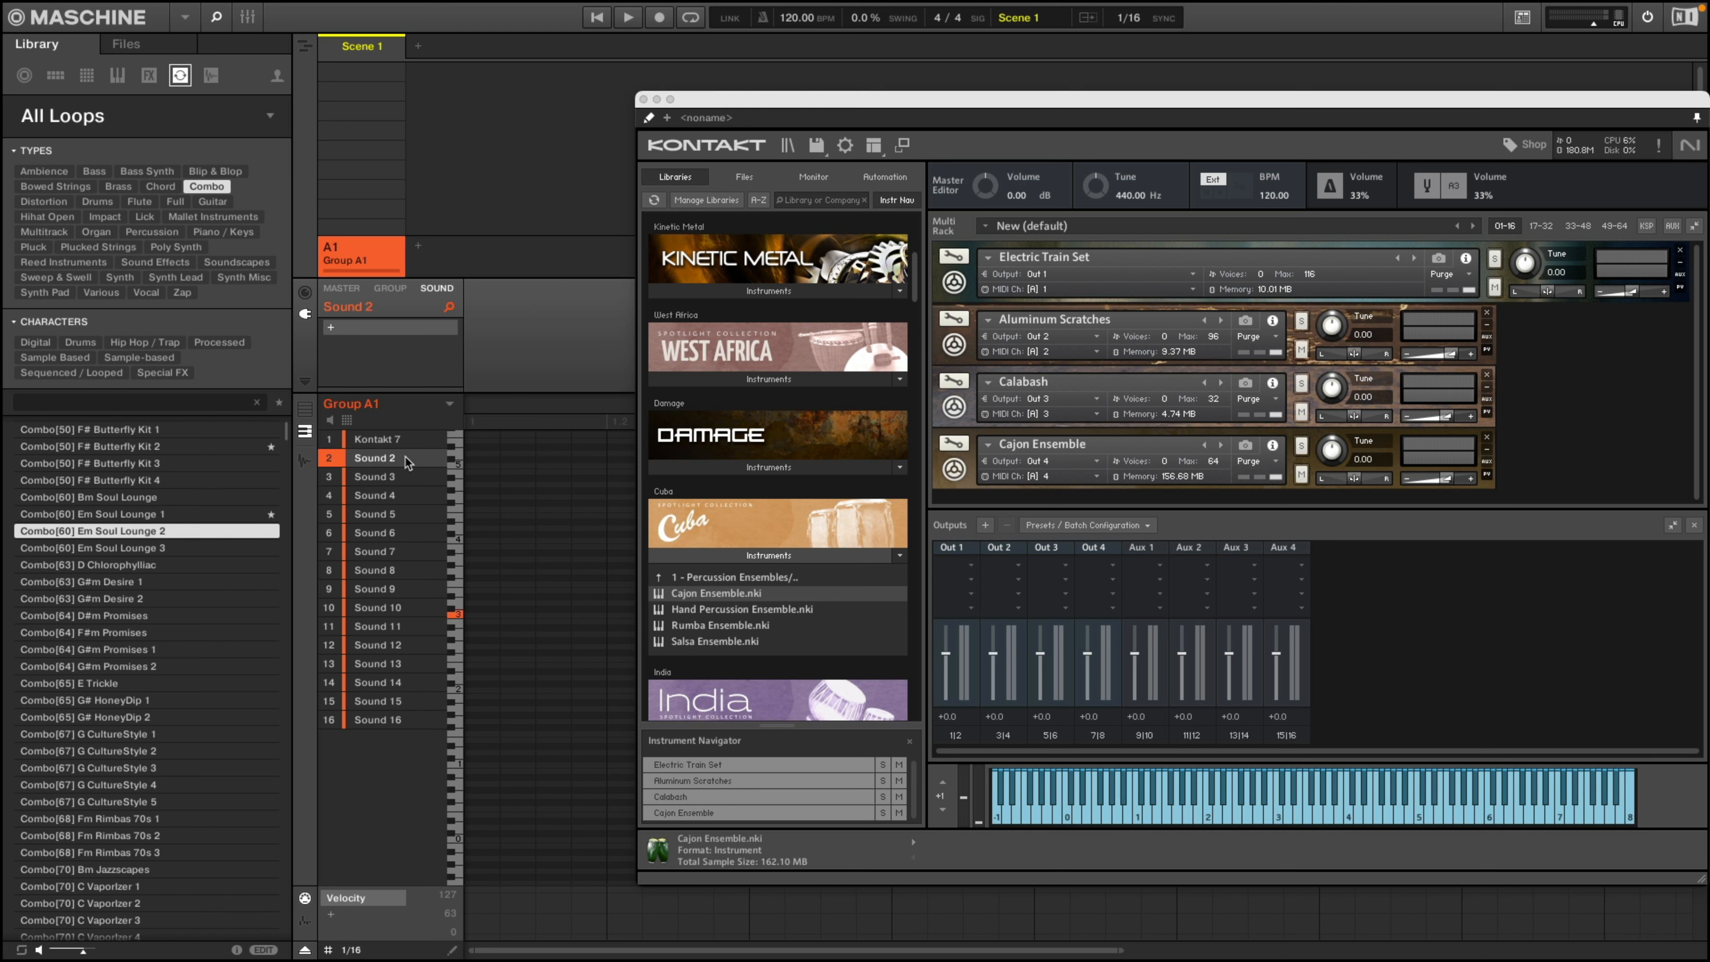
left_click(392, 475)
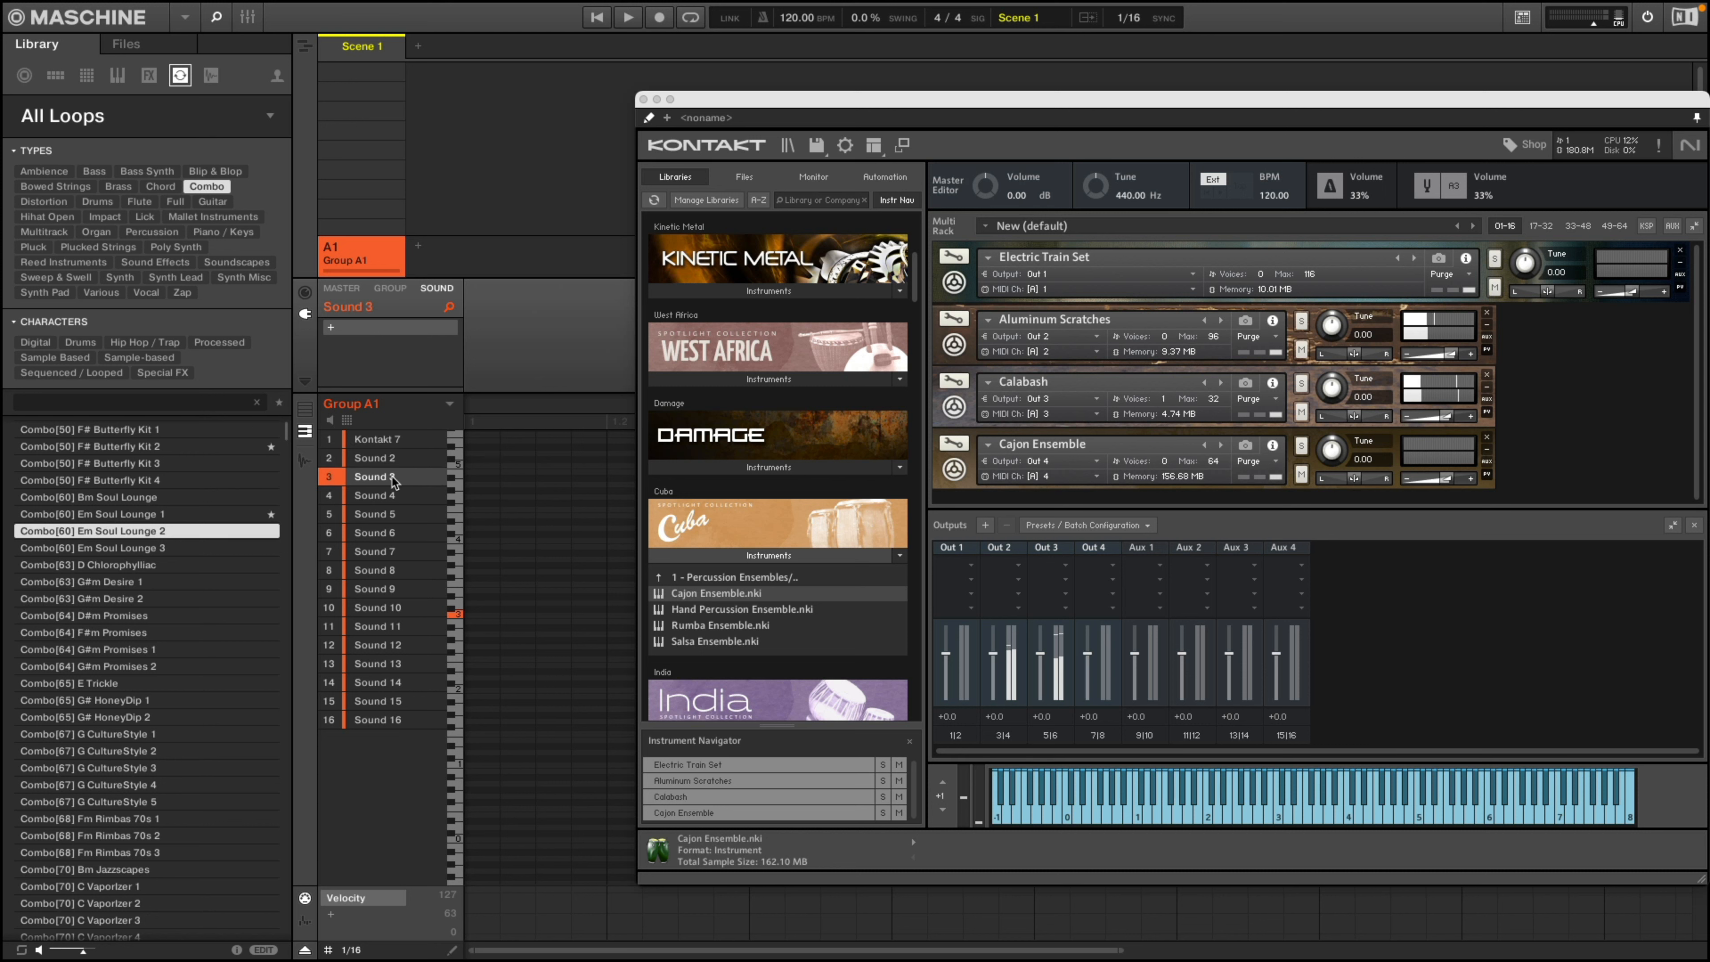
left_click(388, 501)
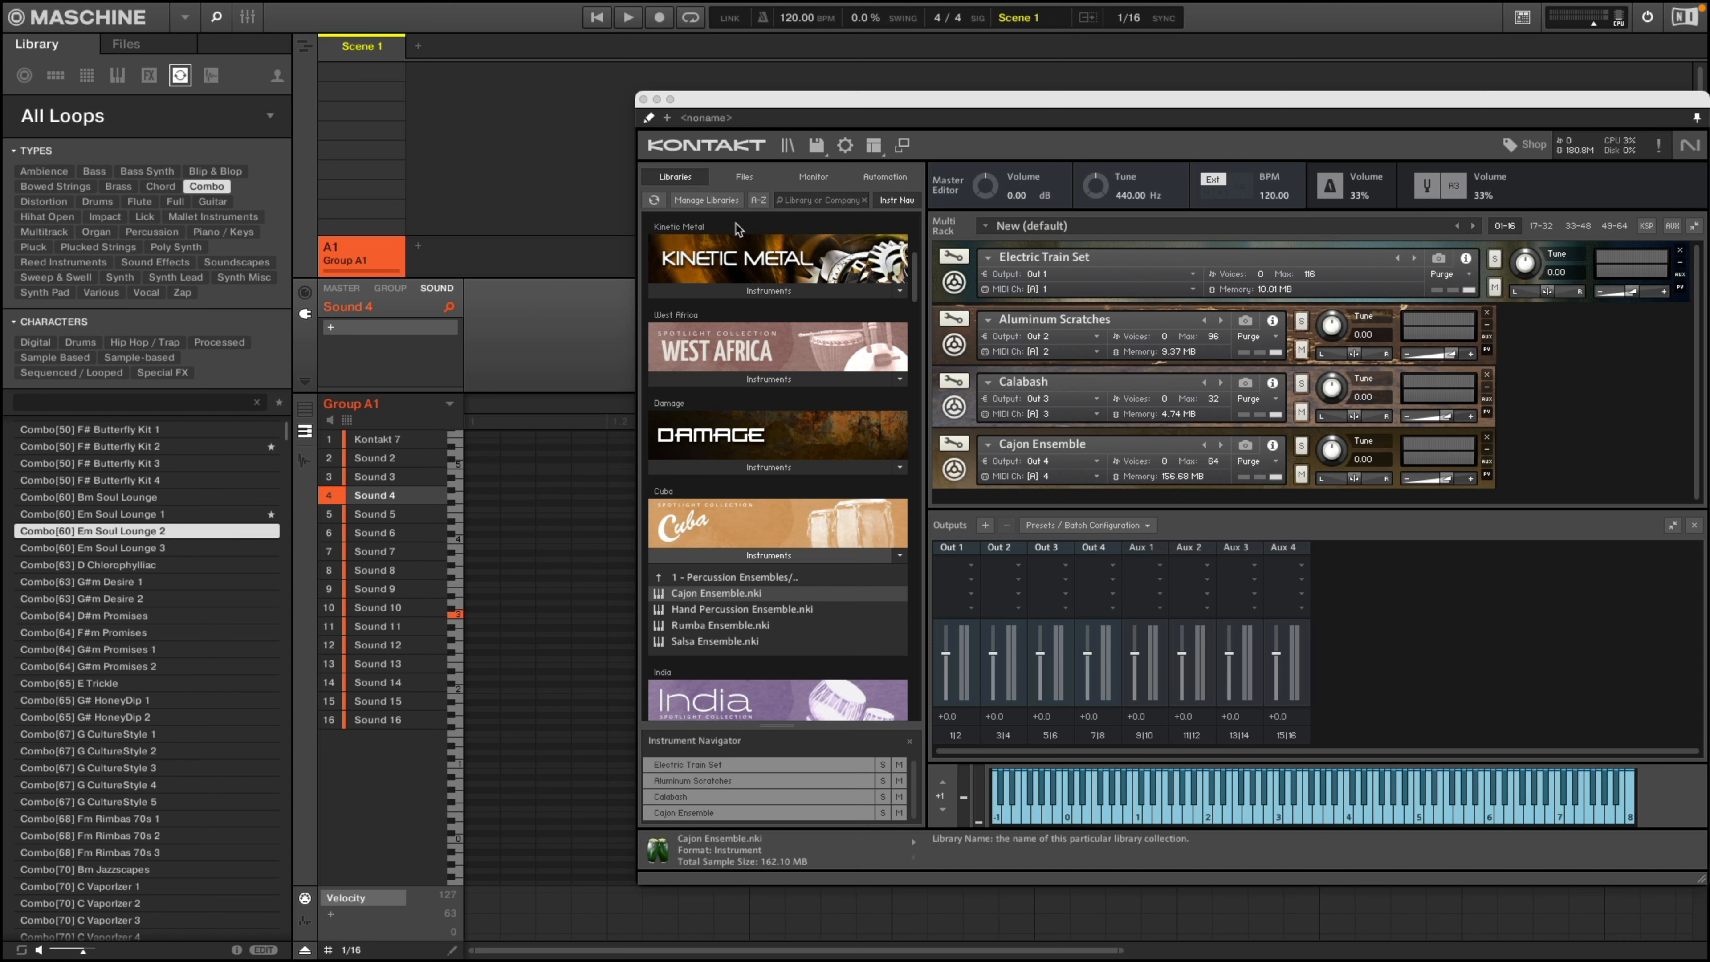
- Switch Maschine to the mixer view, show the input/output section of the channels and move the Kontakt window clear of the first channels
left_click_drag(1014, 93, 939, 93)
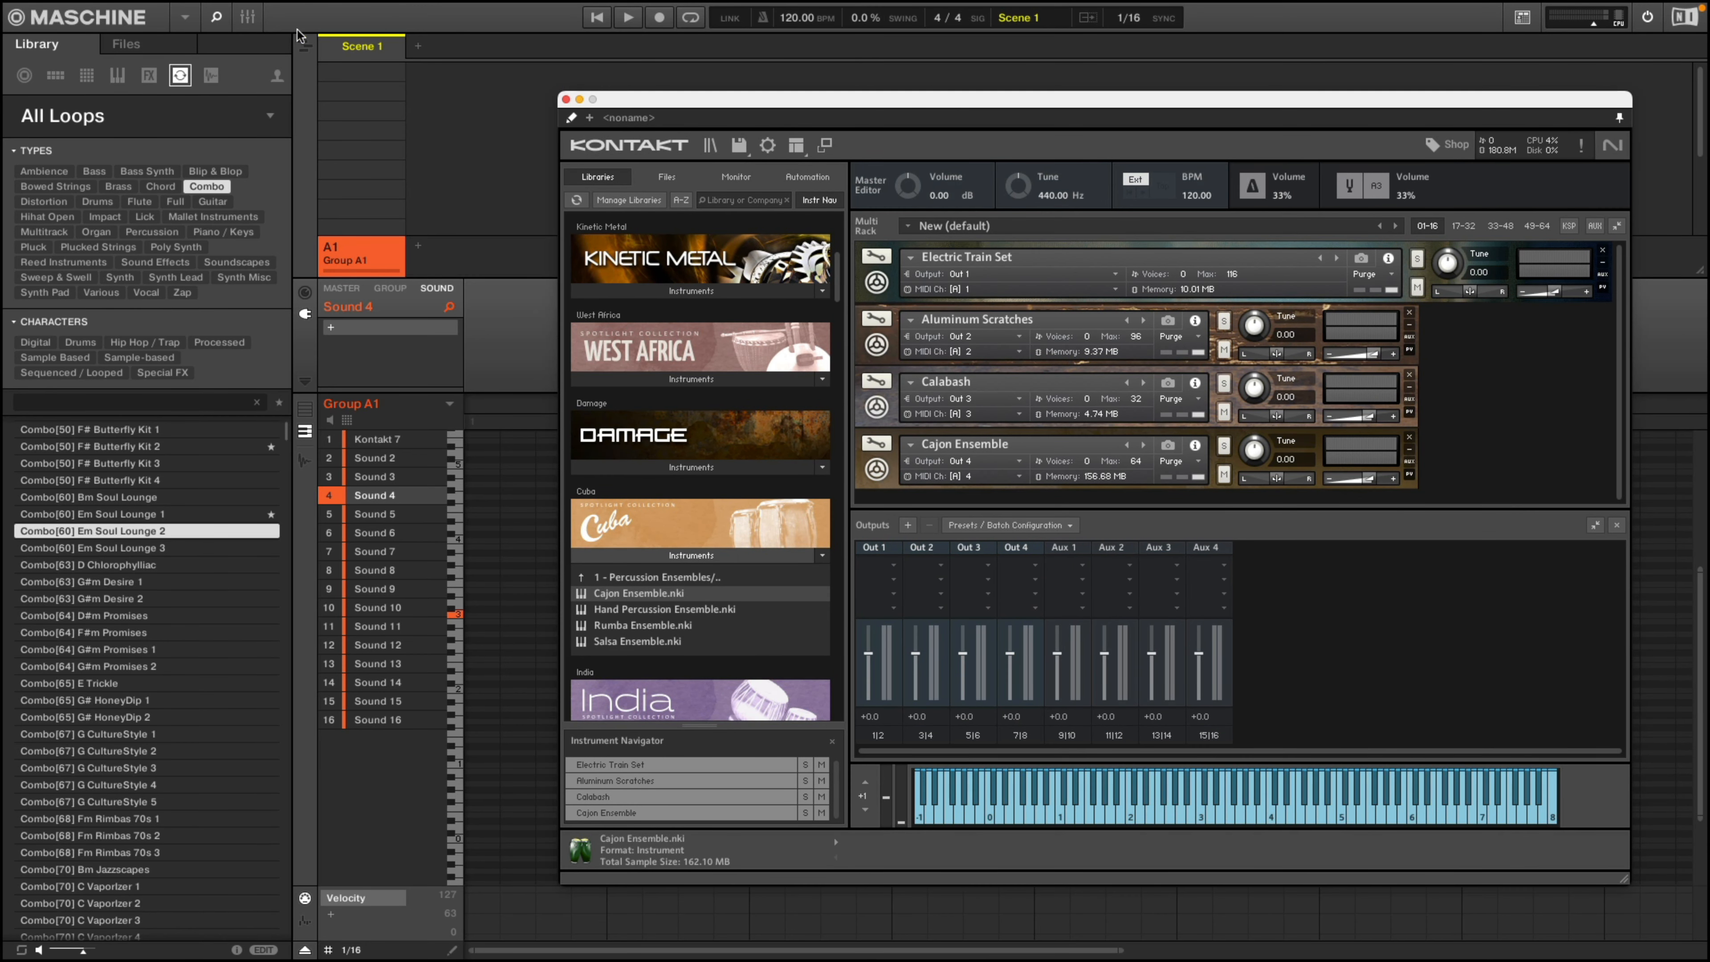
left_click(248, 18)
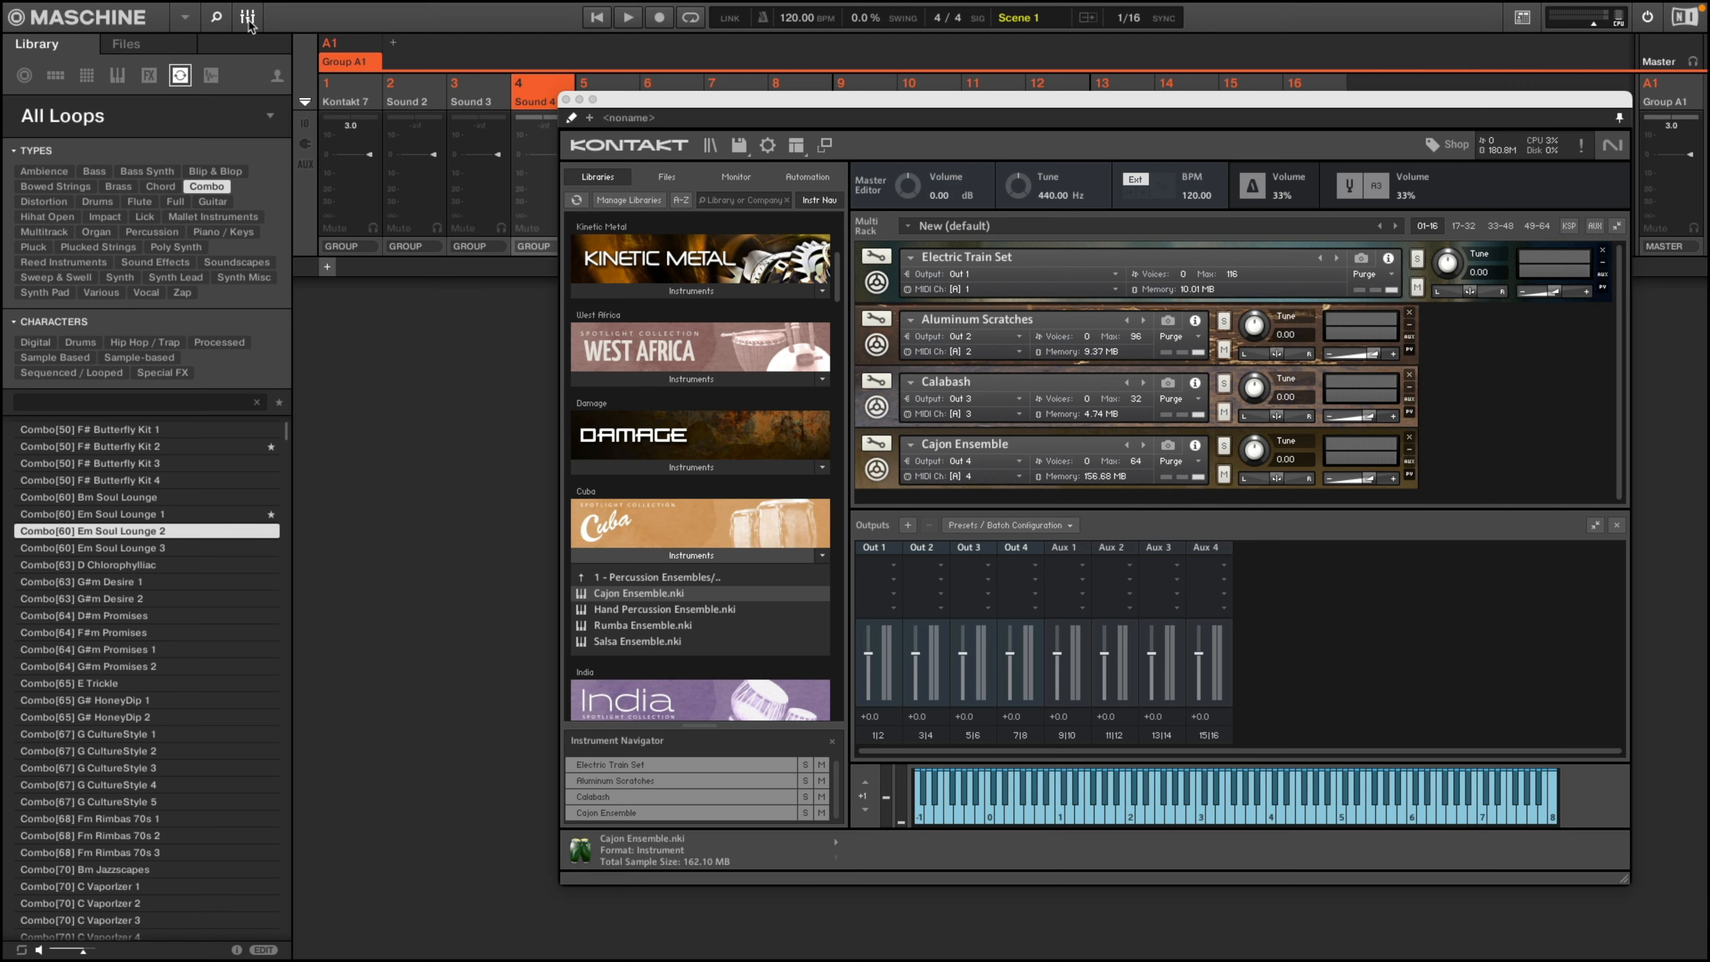
left_click_drag(684, 103, 719, 126)
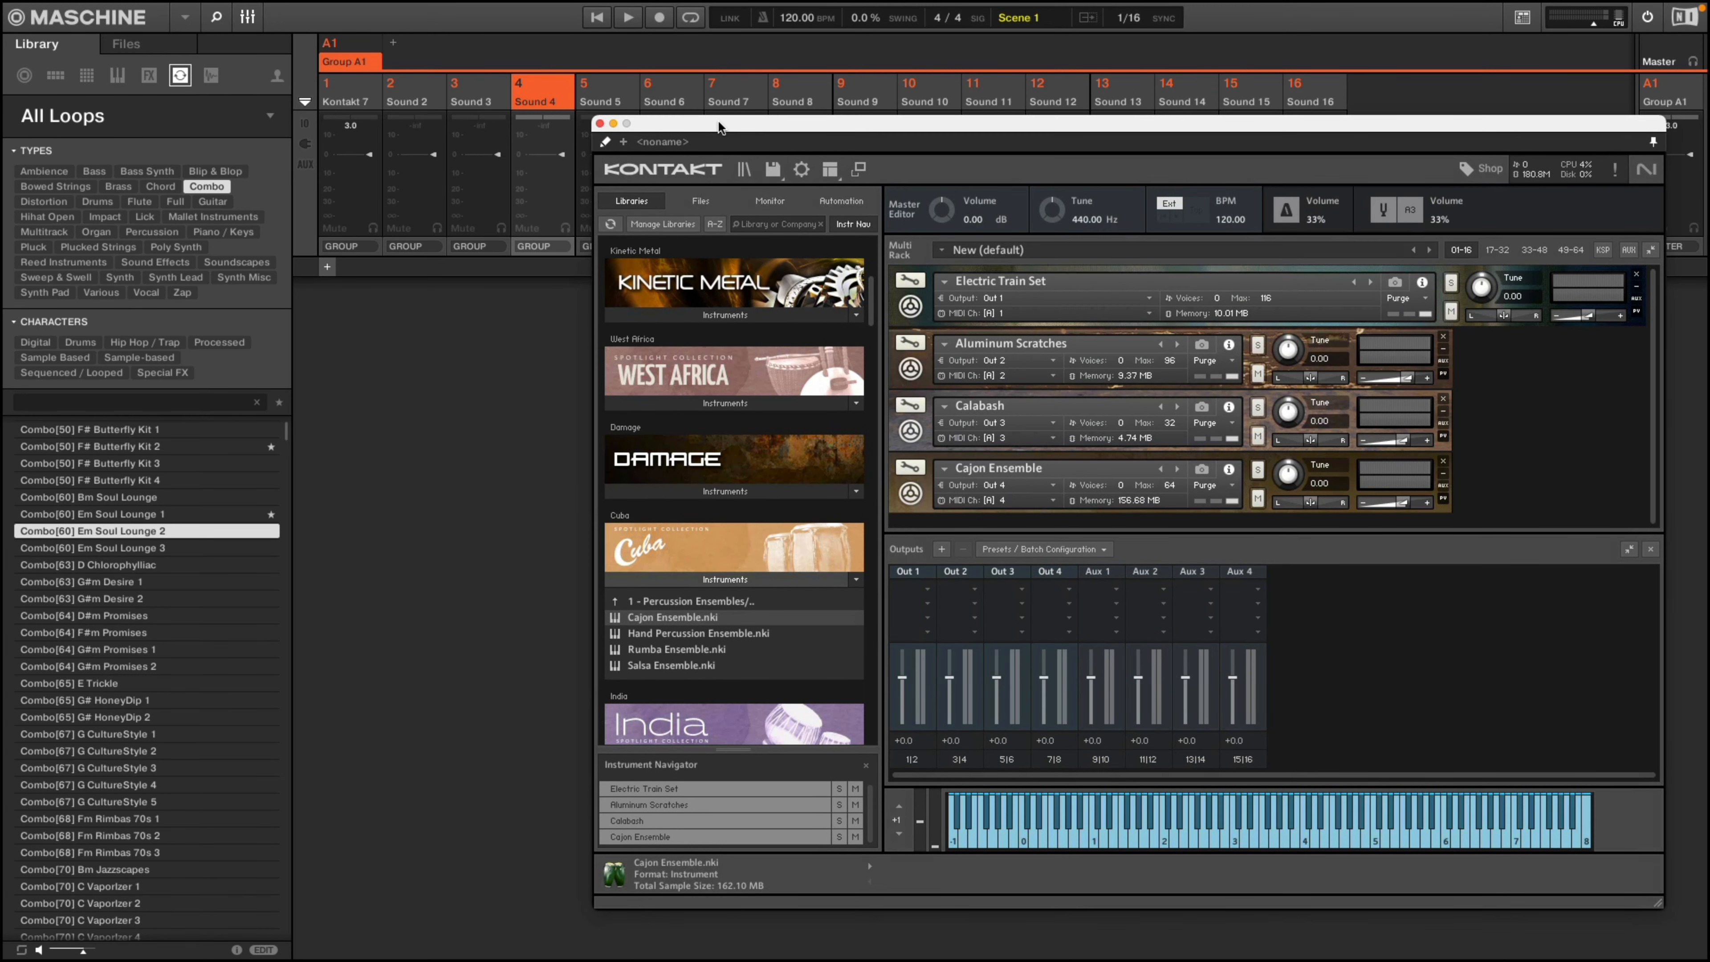
left_click(305, 126)
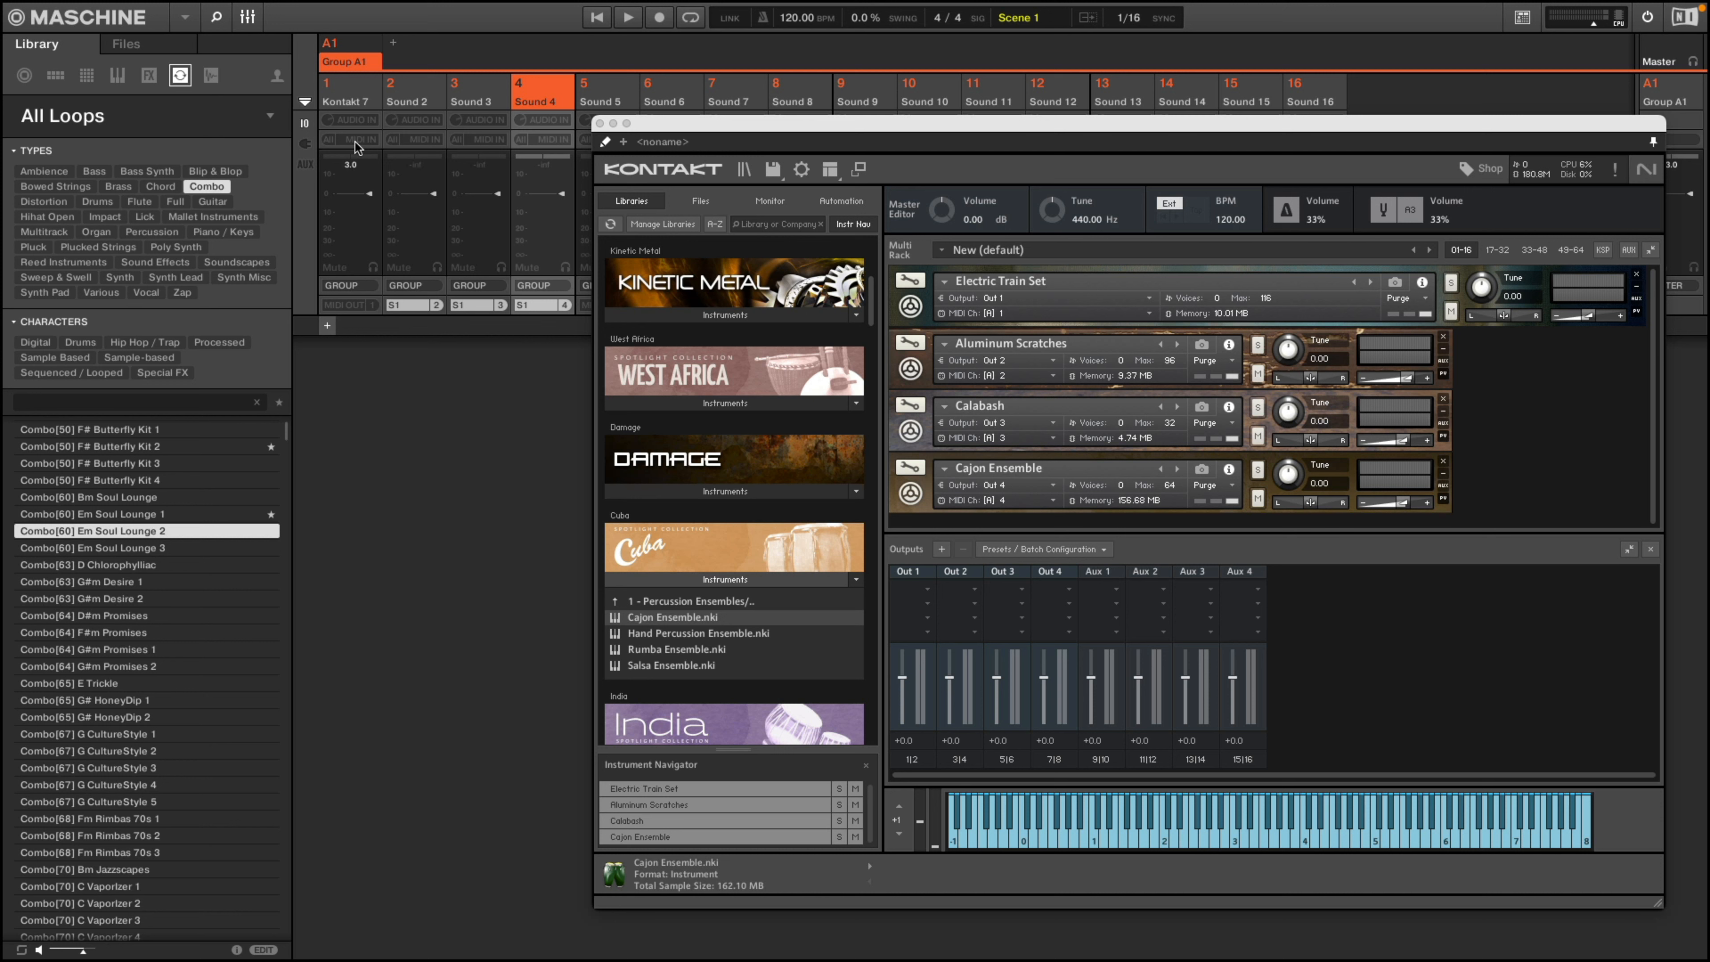
- Examine the MIDI input options of Sound 2 and compare the audio input sources offered for Sound 2 and Kontakt 7
left_click(411, 144)
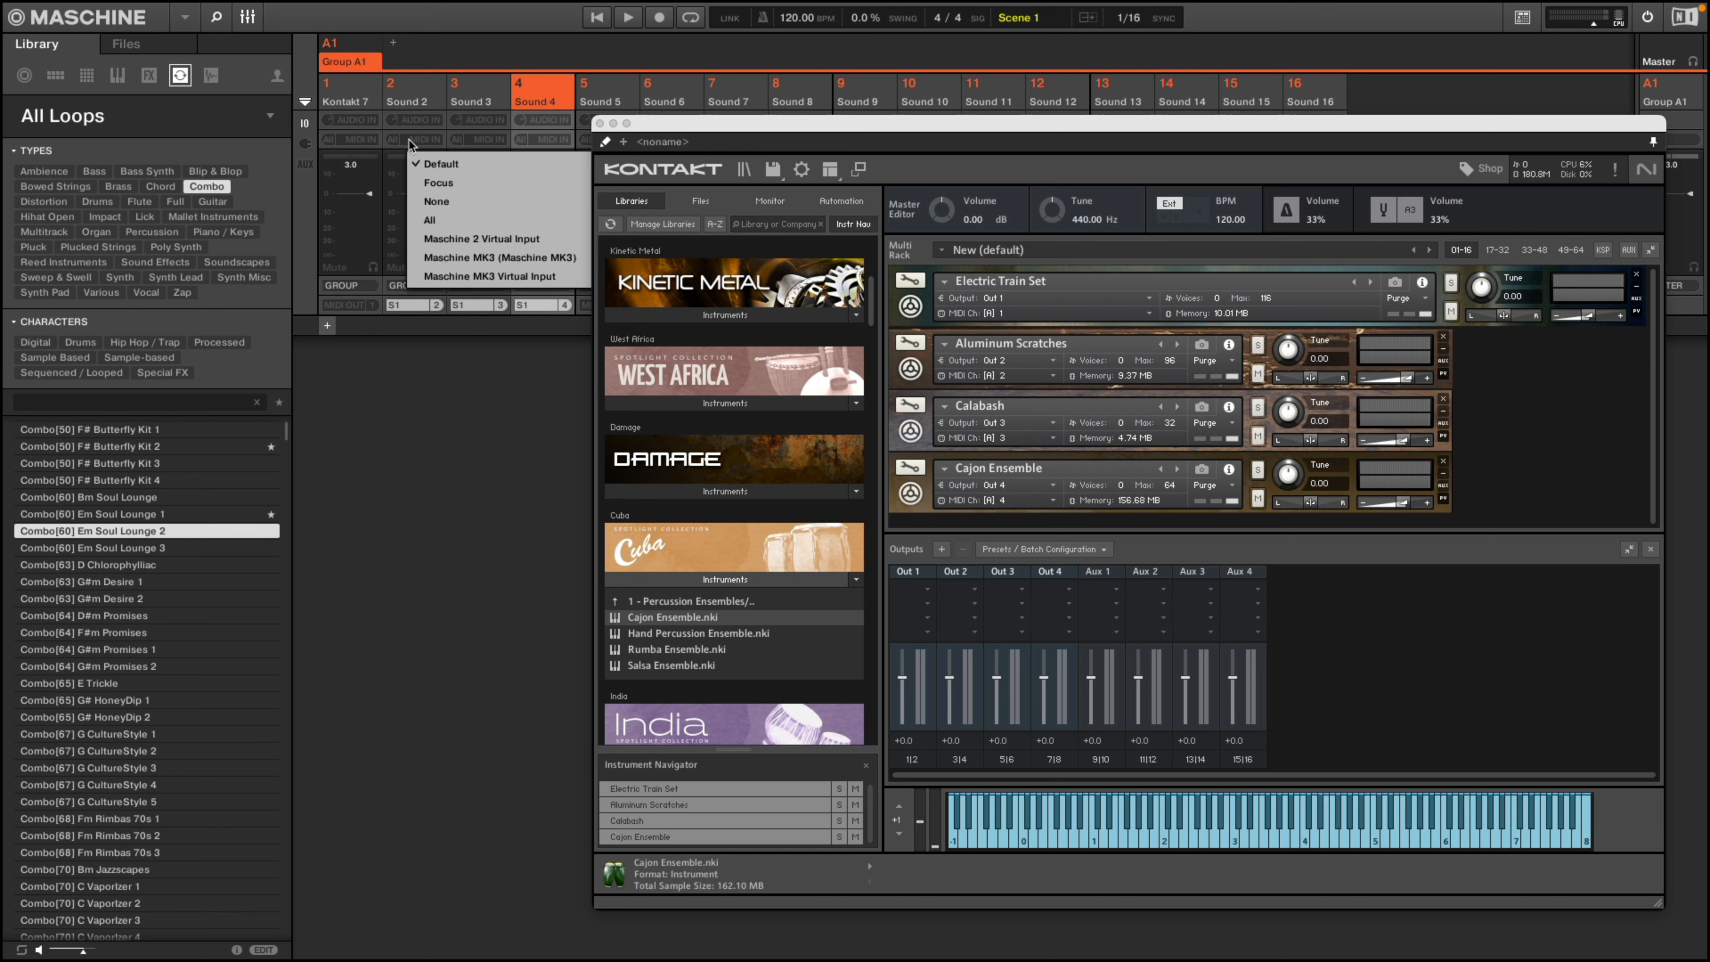
left_click(413, 122)
left_click(415, 121)
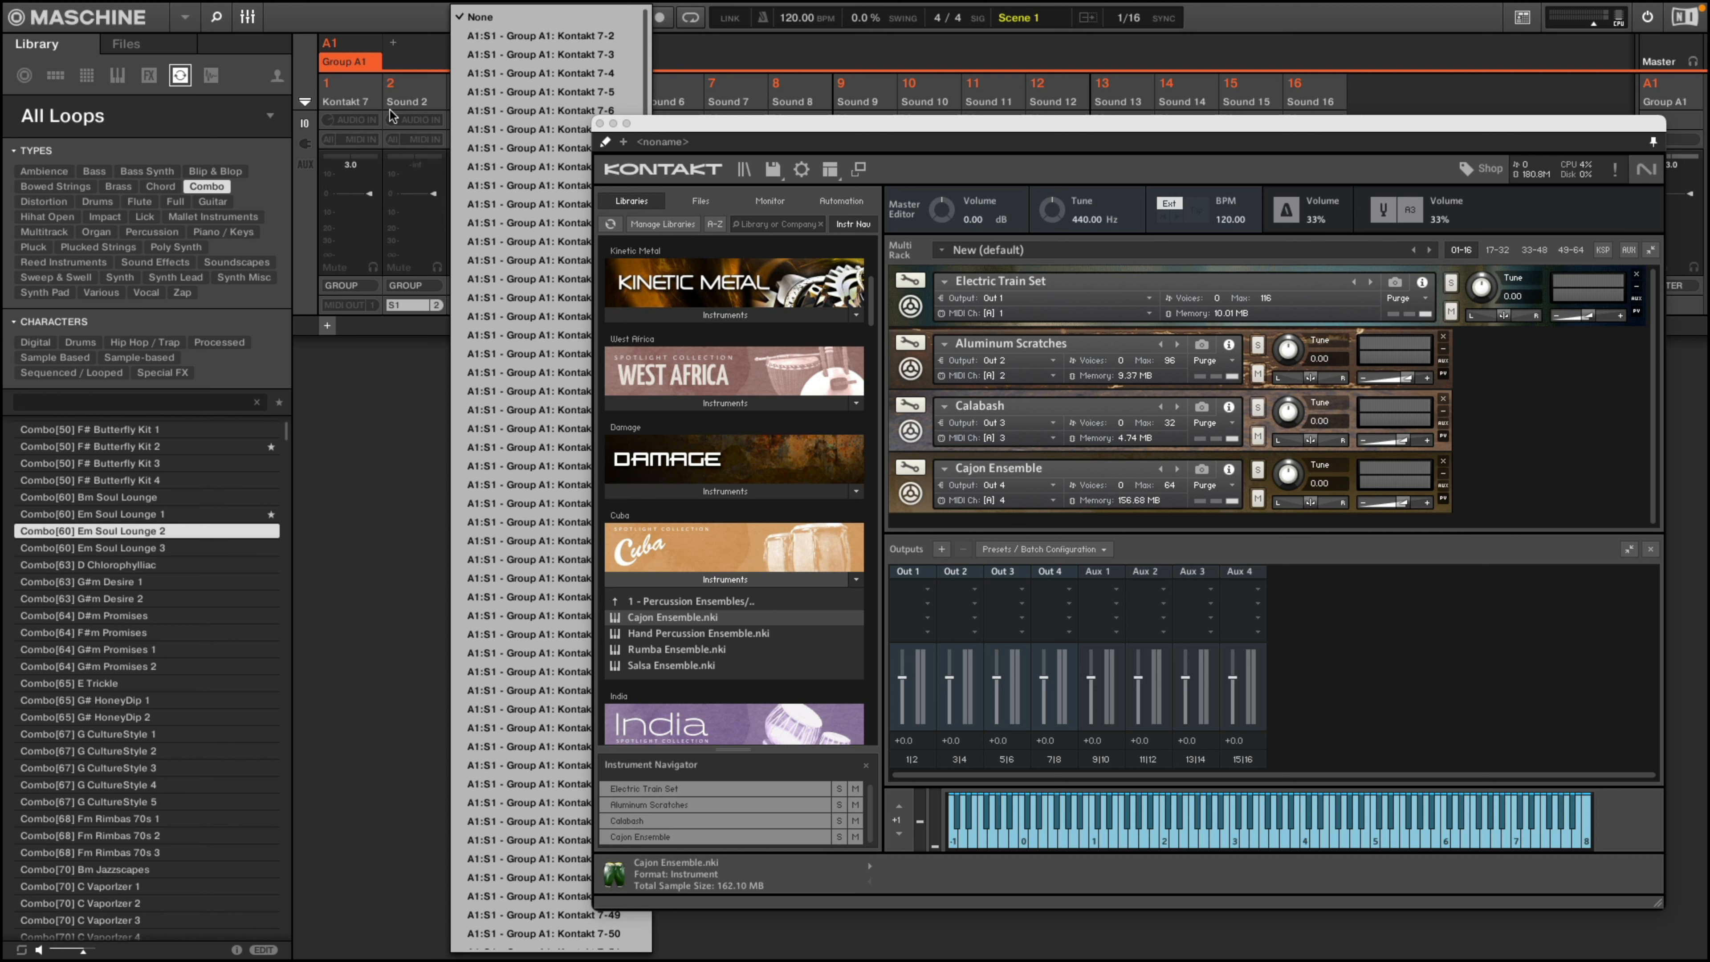
left_click(418, 88)
left_click(349, 120)
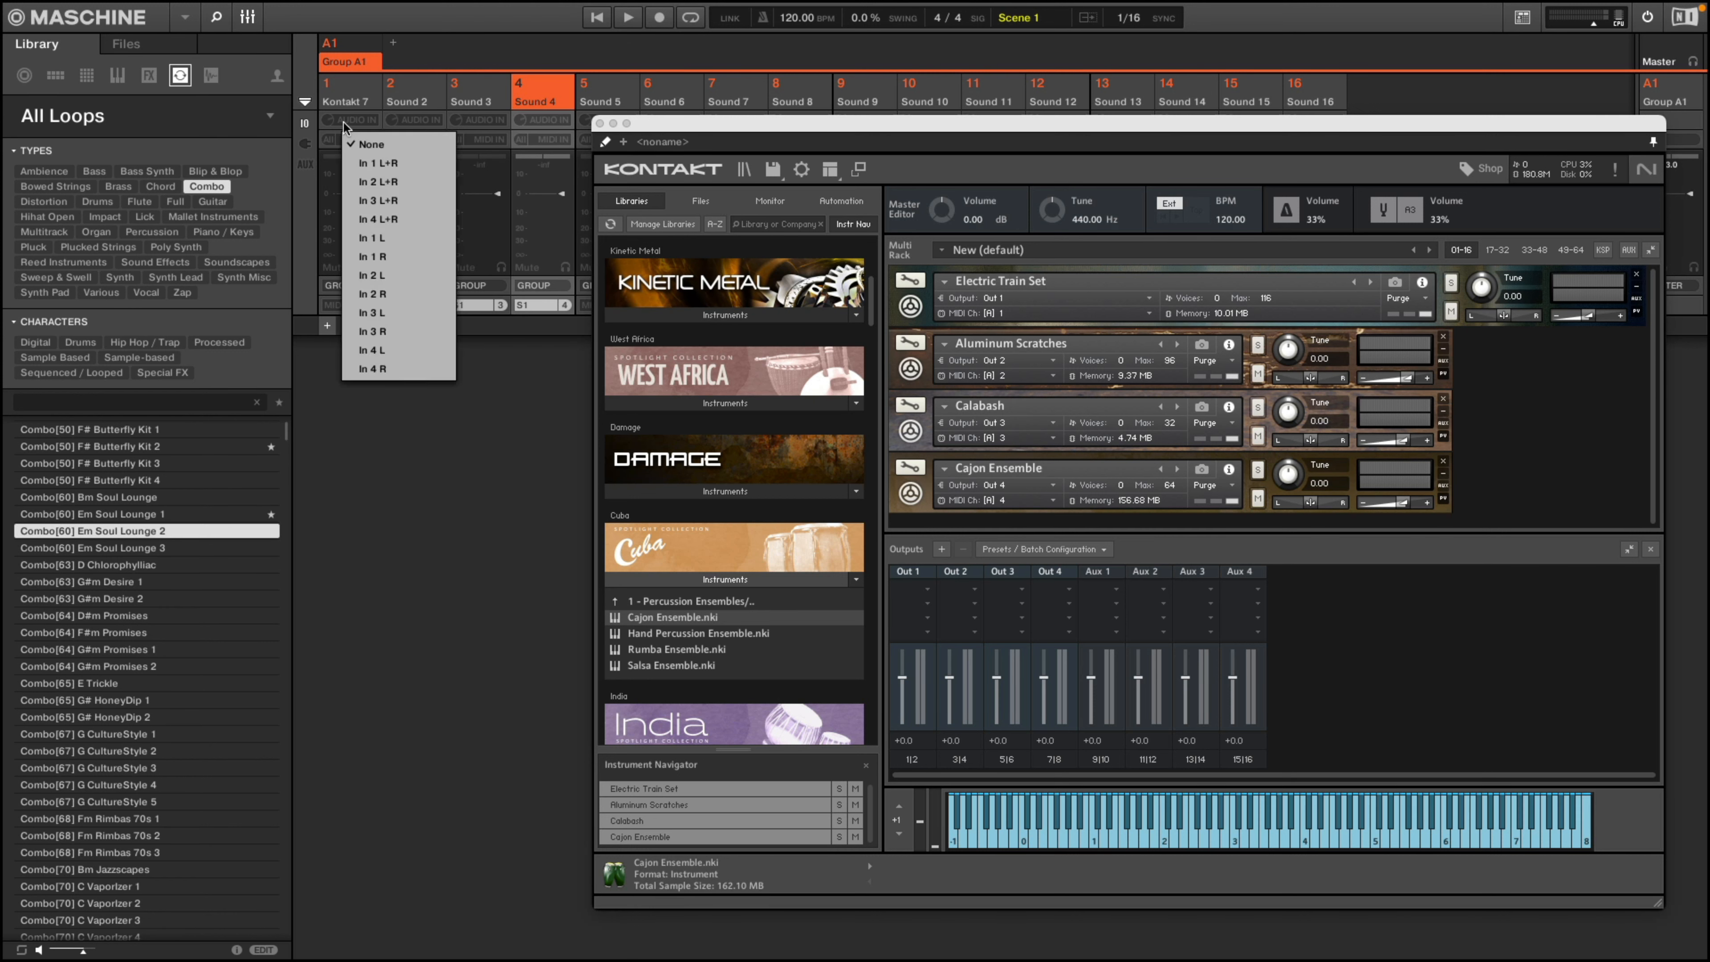
left_click(423, 90)
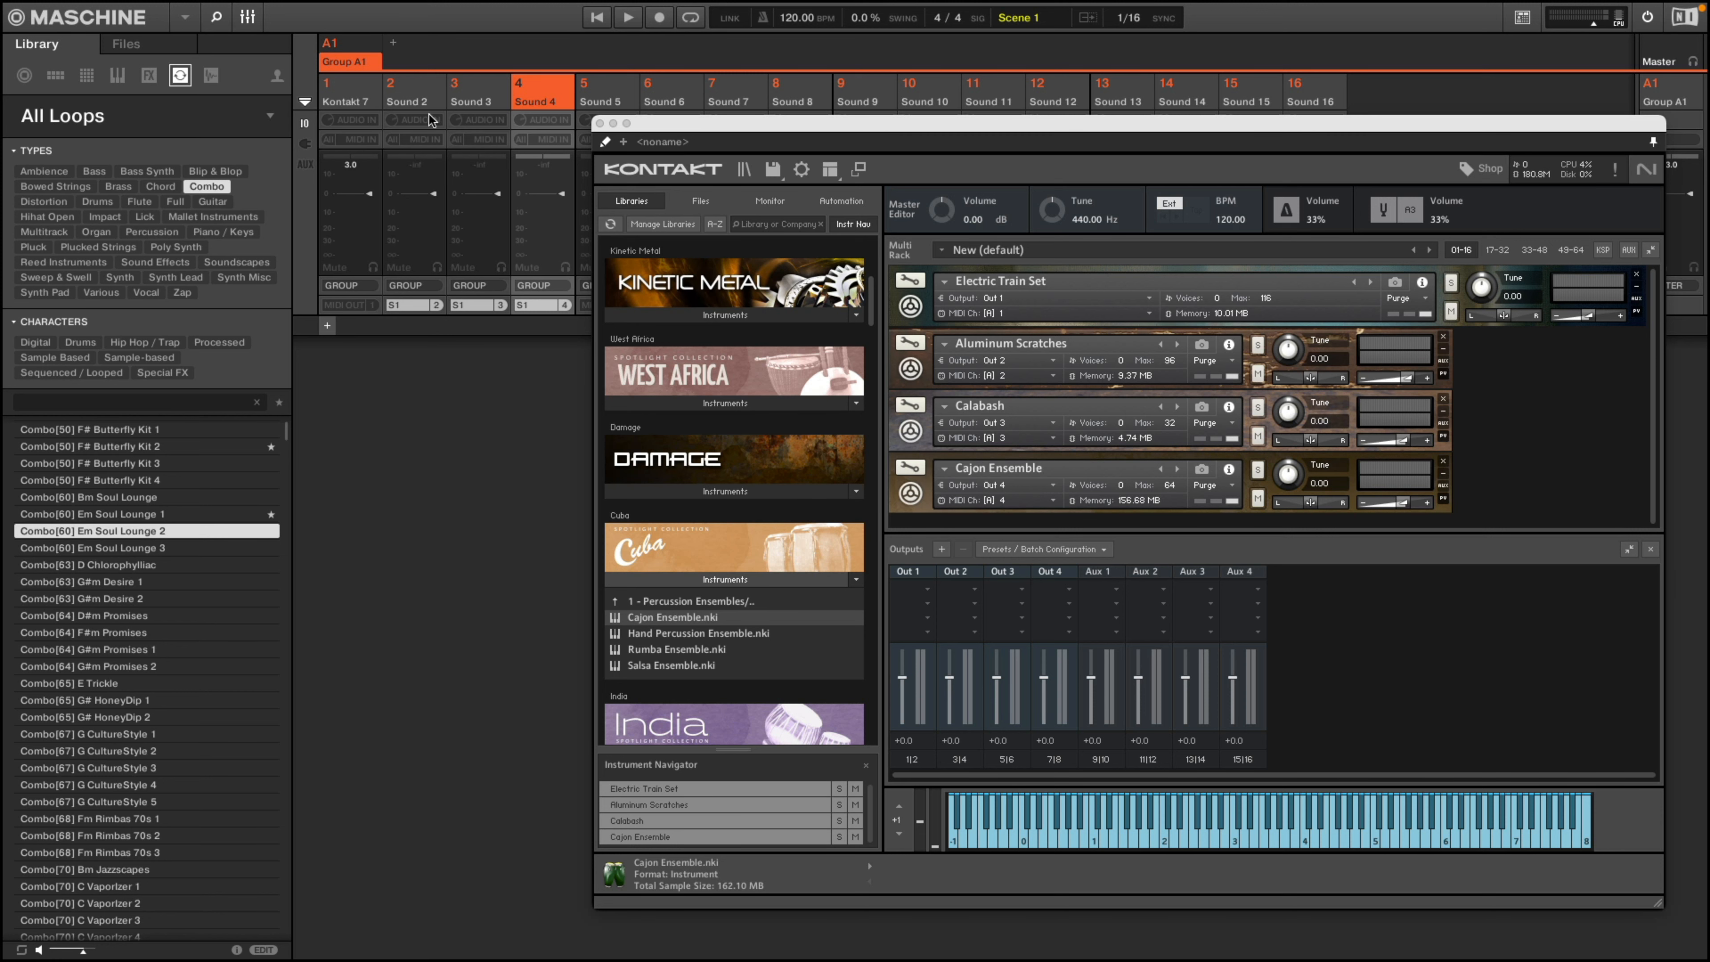
- Set Sound 2's audio input to A1:S1 - Group A1: Kontakt 7-2, and select Sound 2 in the pattern view to test it
left_click(414, 121)
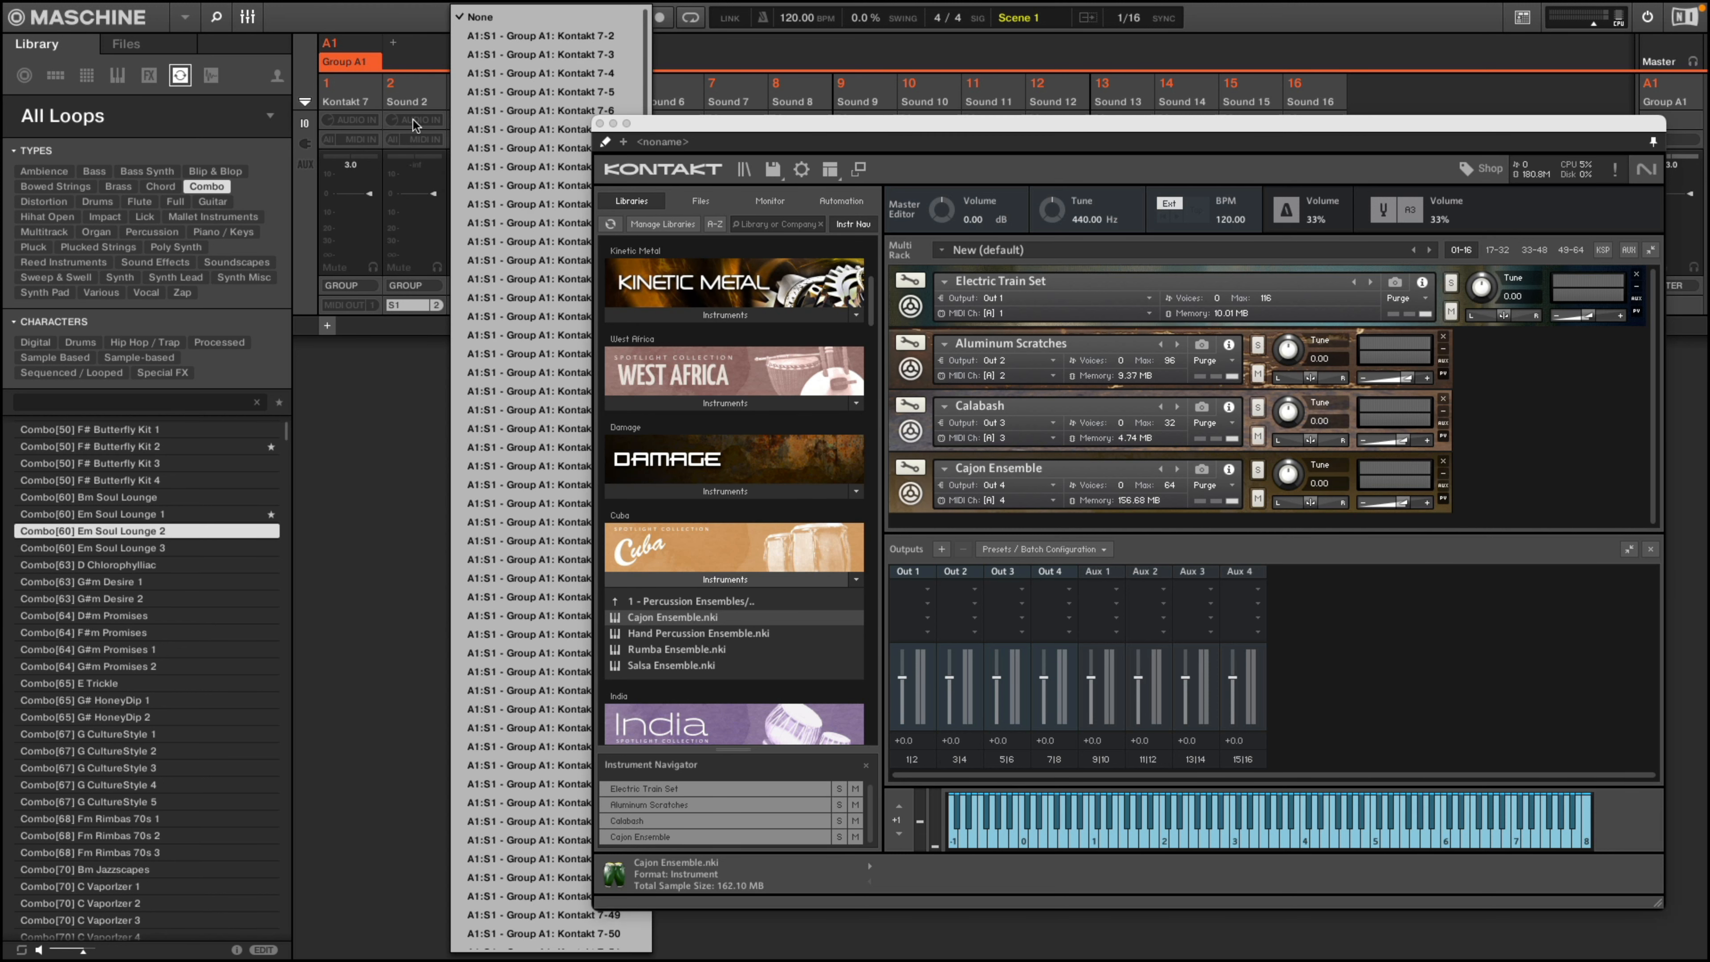
left_click(492, 37)
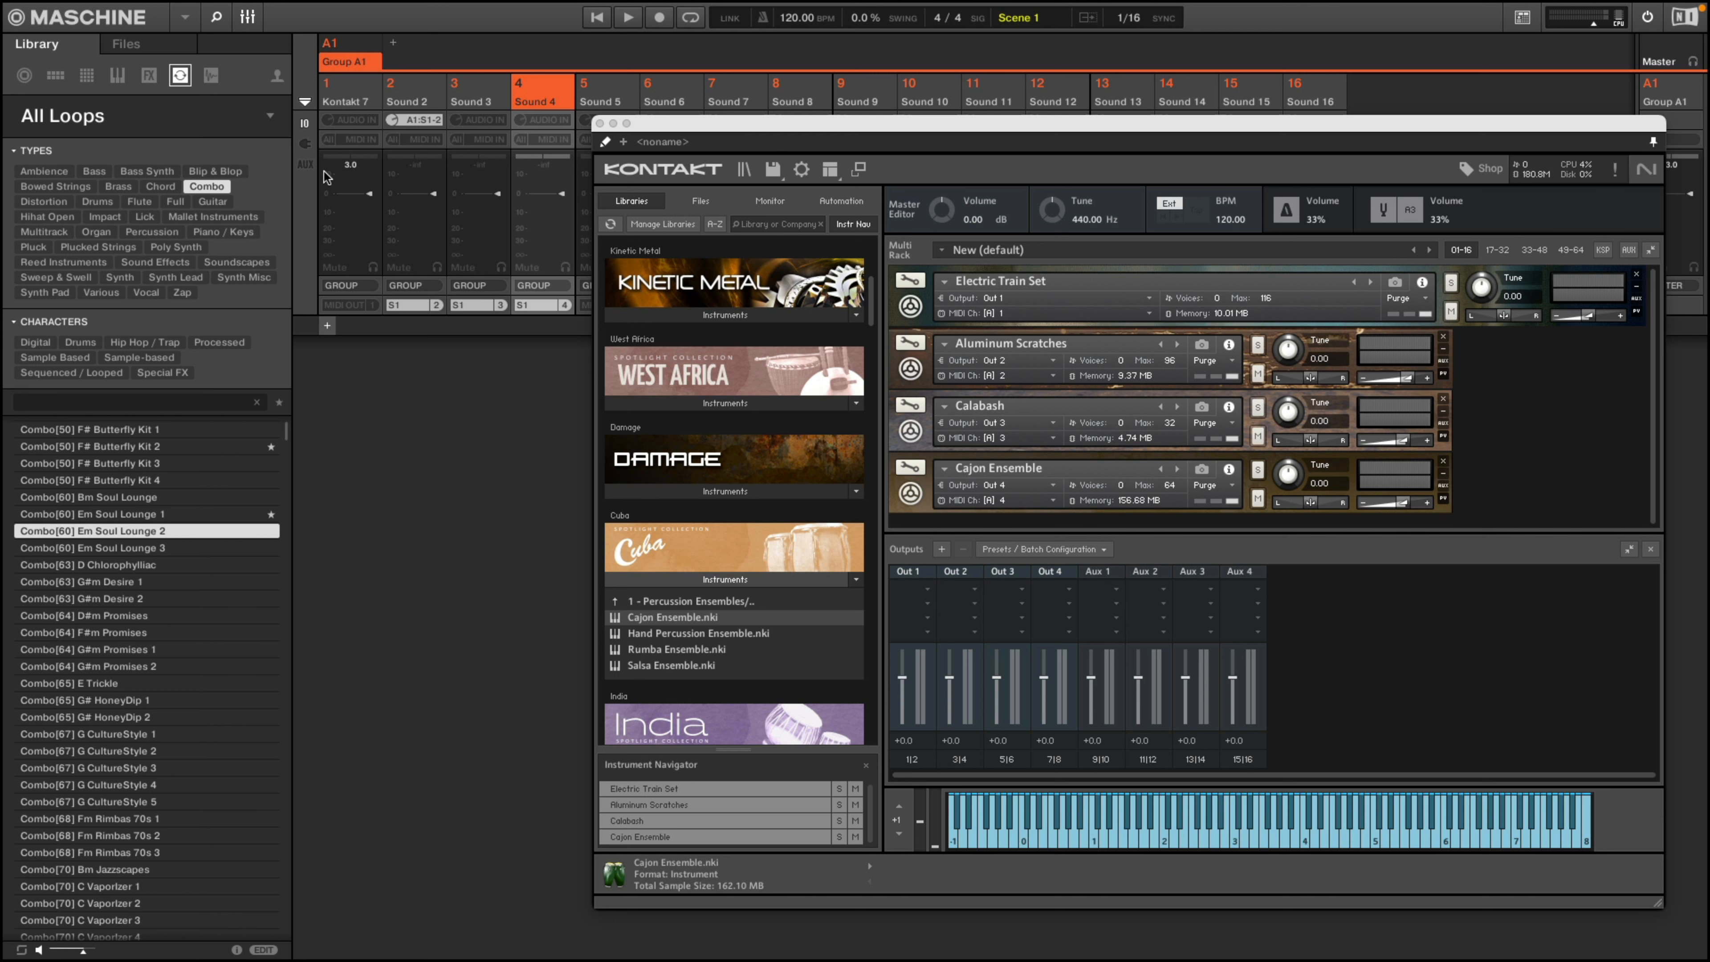
left_click(247, 17)
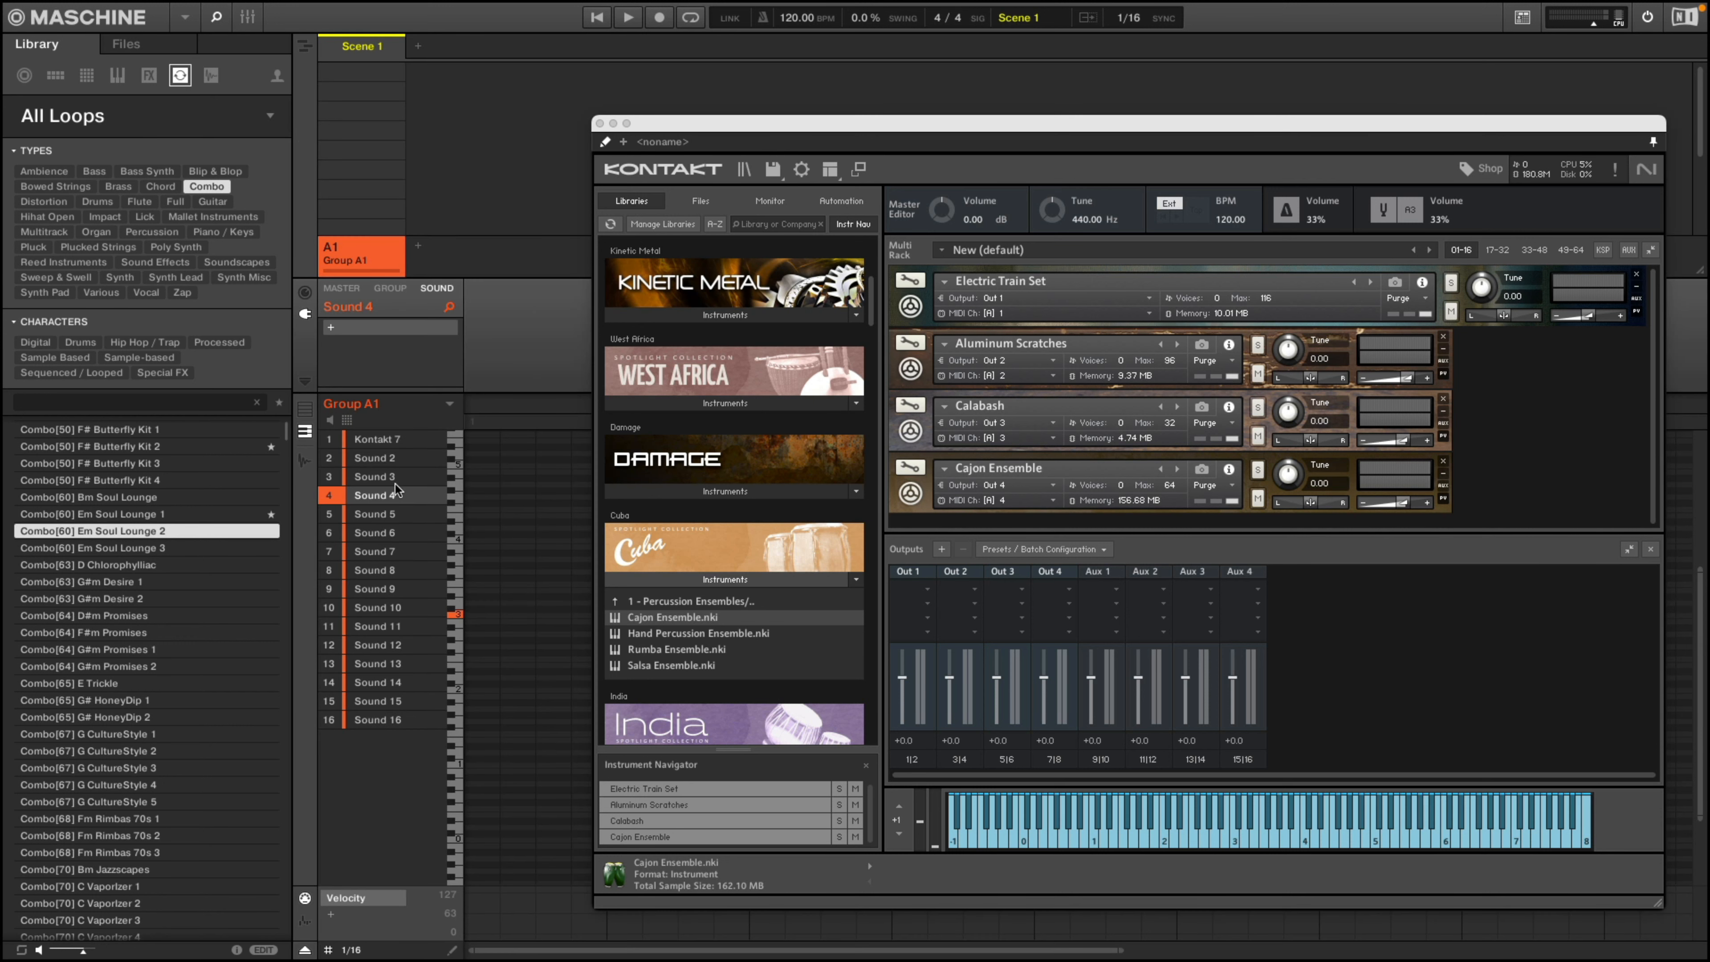
left_click(384, 459)
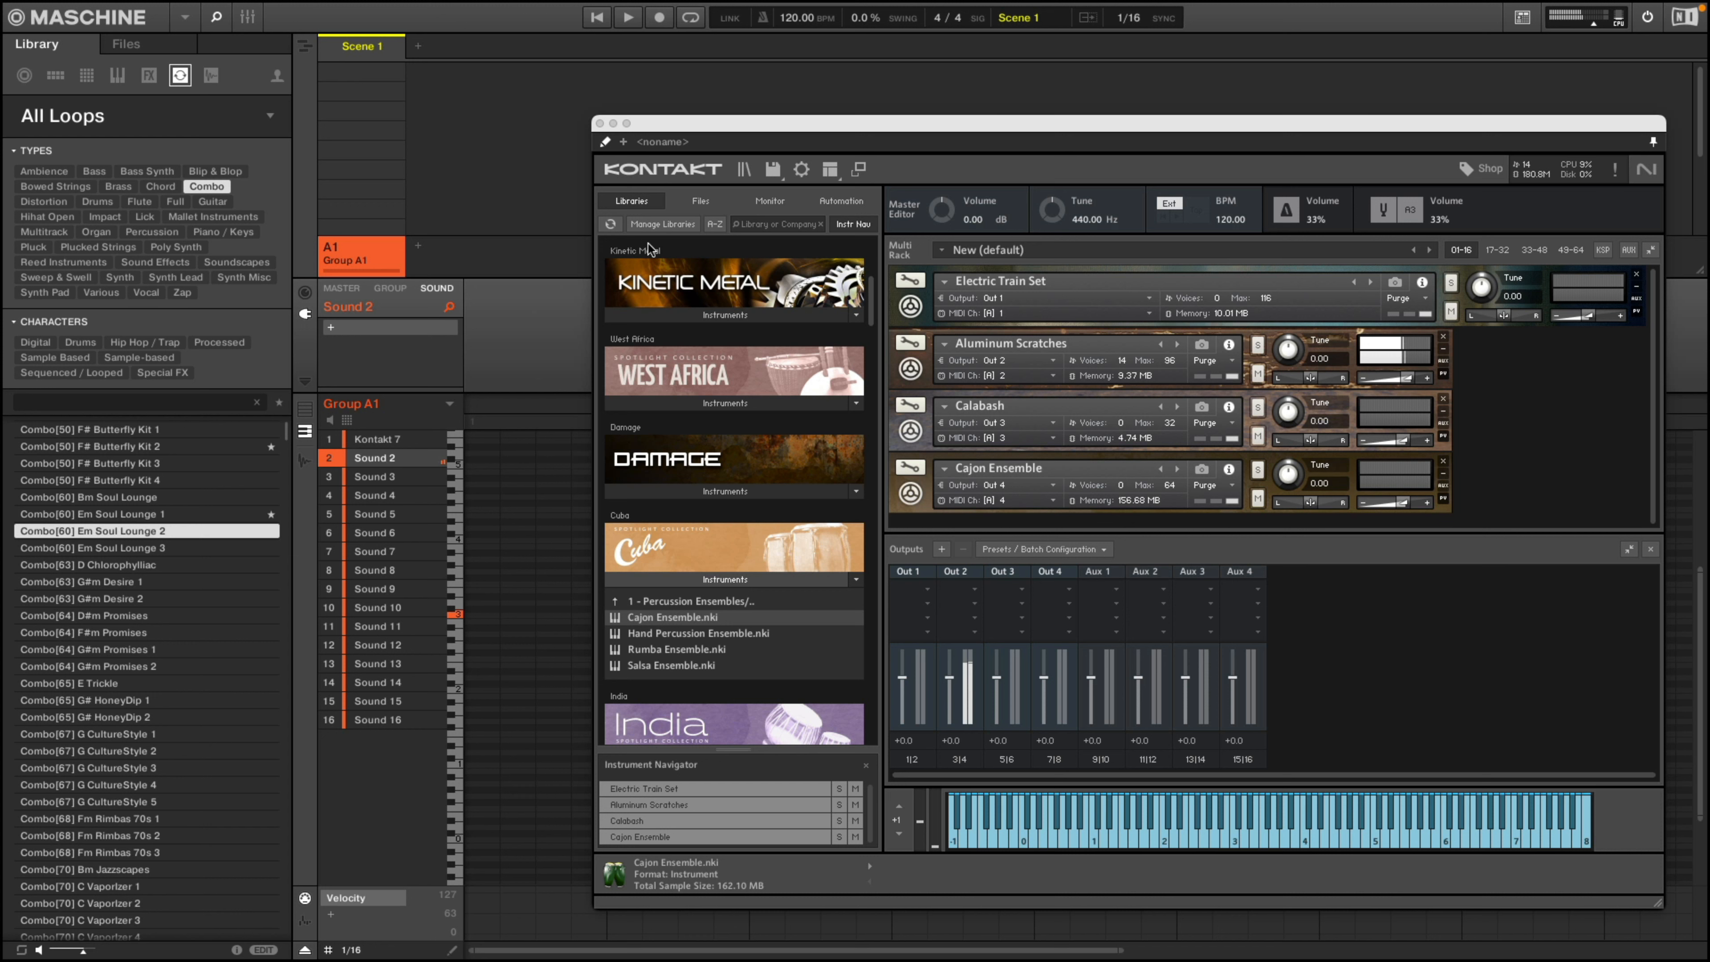
- In the mixer, set the audio input of Sound 3 to Kontakt 7-3 and of Sound 4 to Kontakt 7-4
left_click(248, 17)
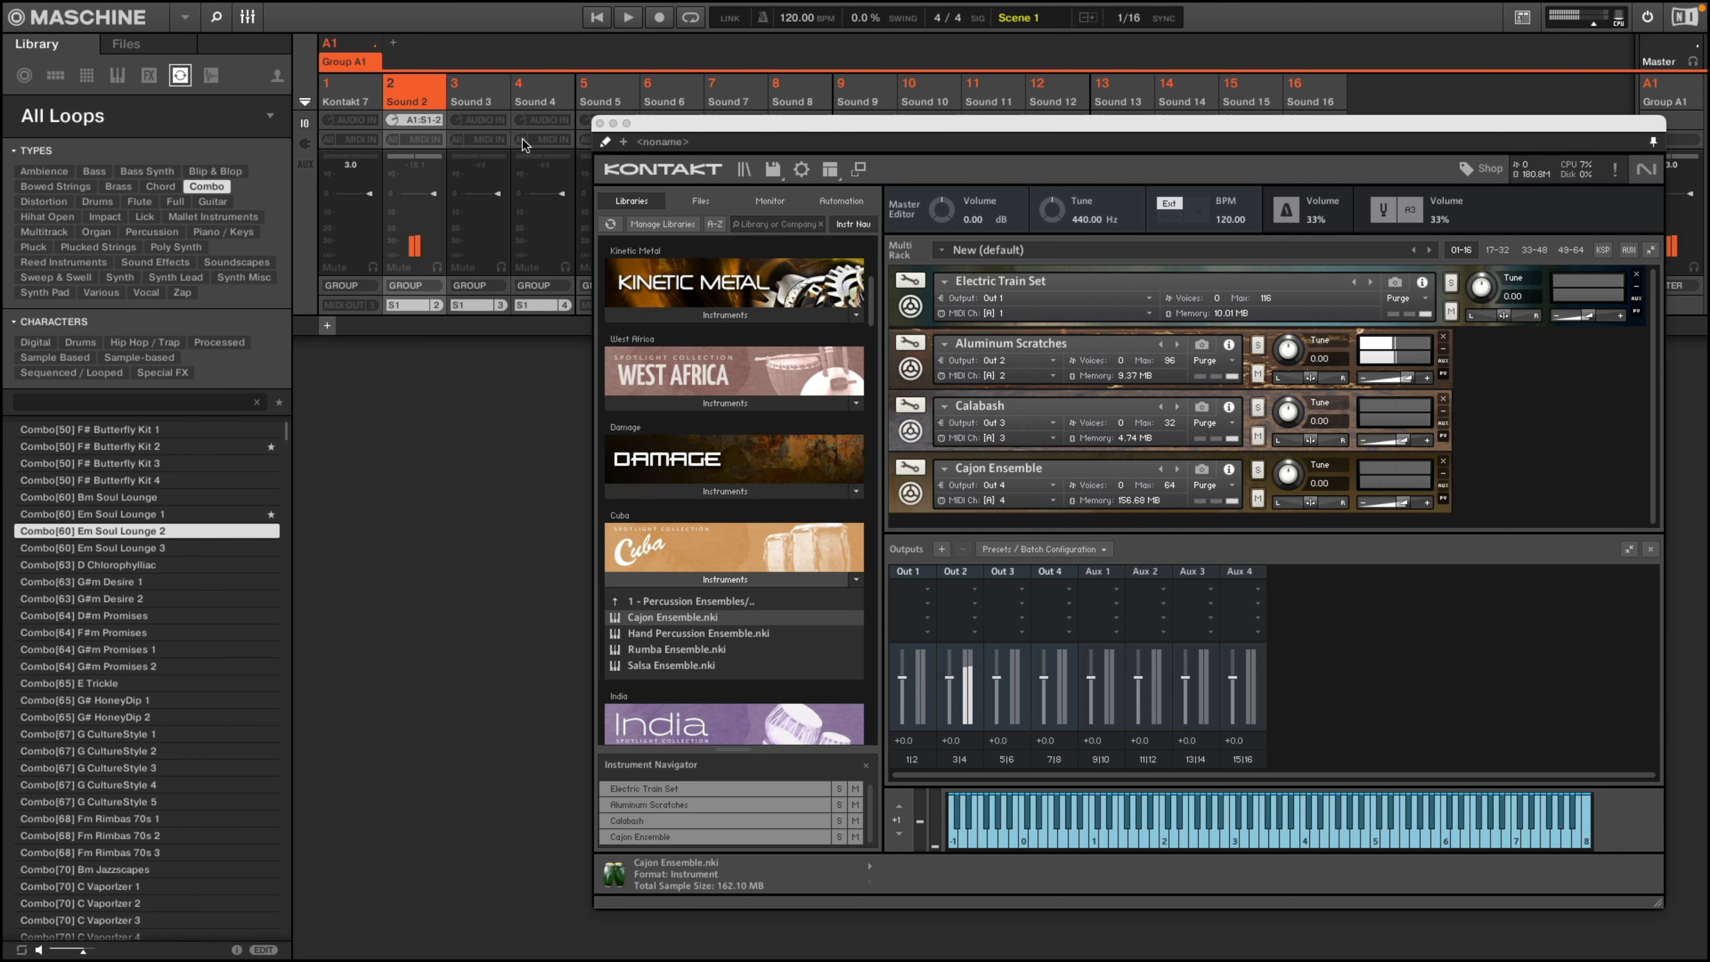
left_click(482, 101)
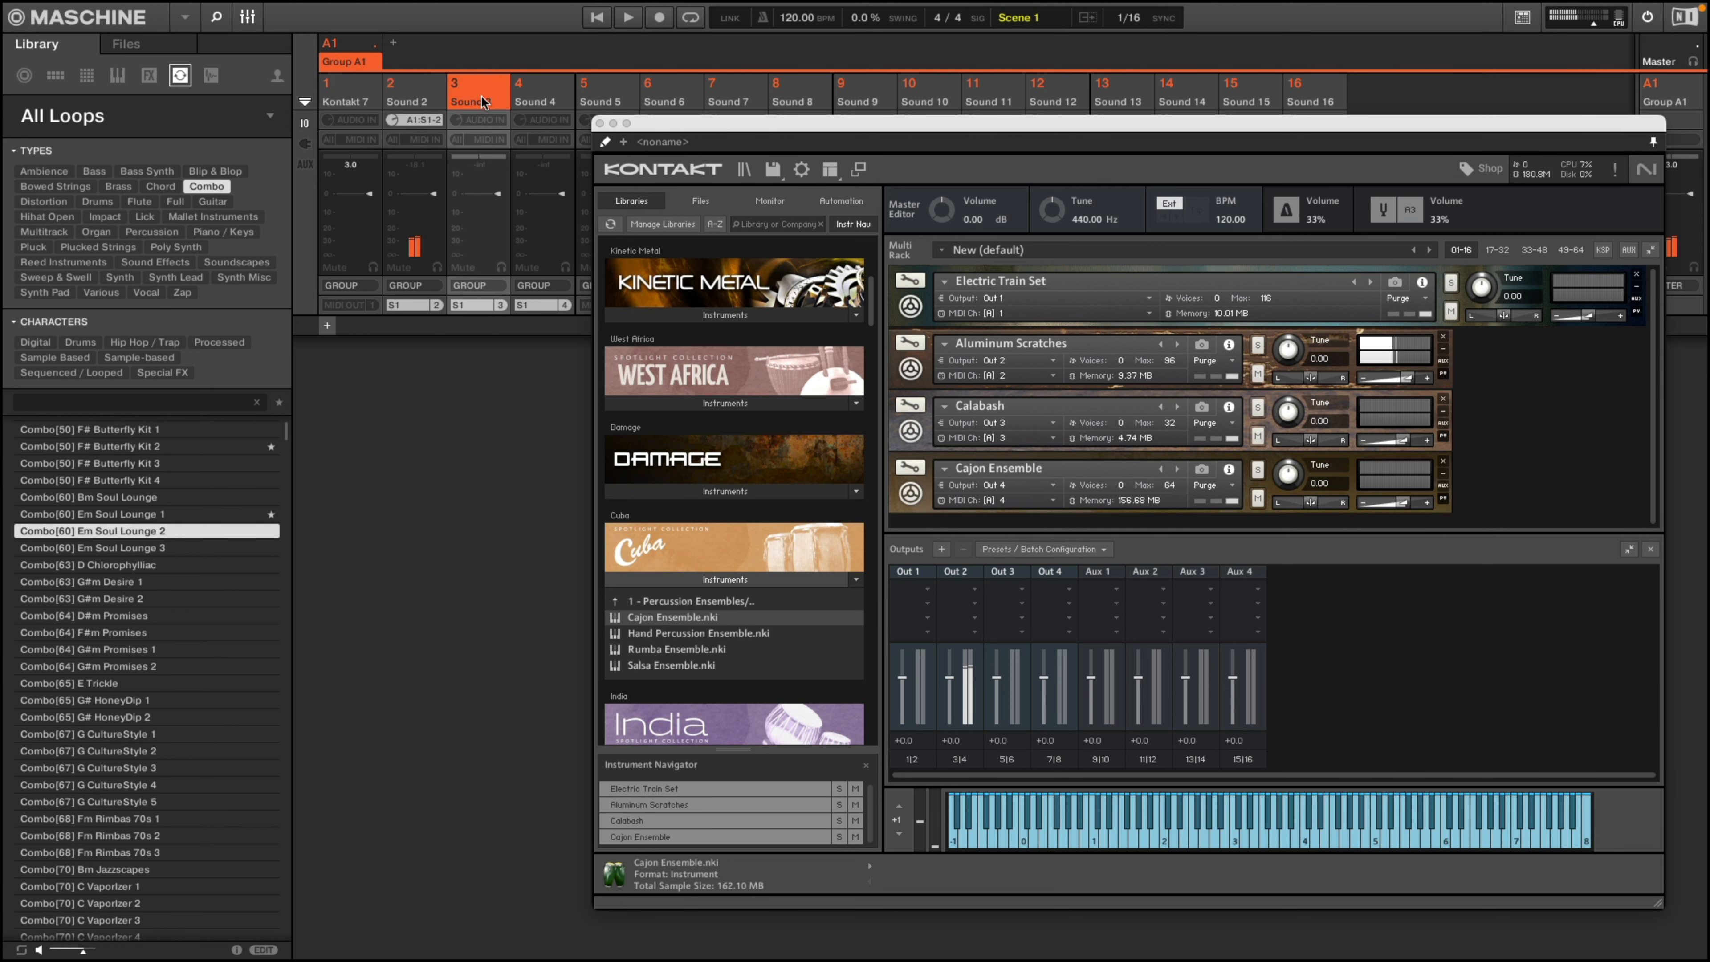
left_click(473, 120)
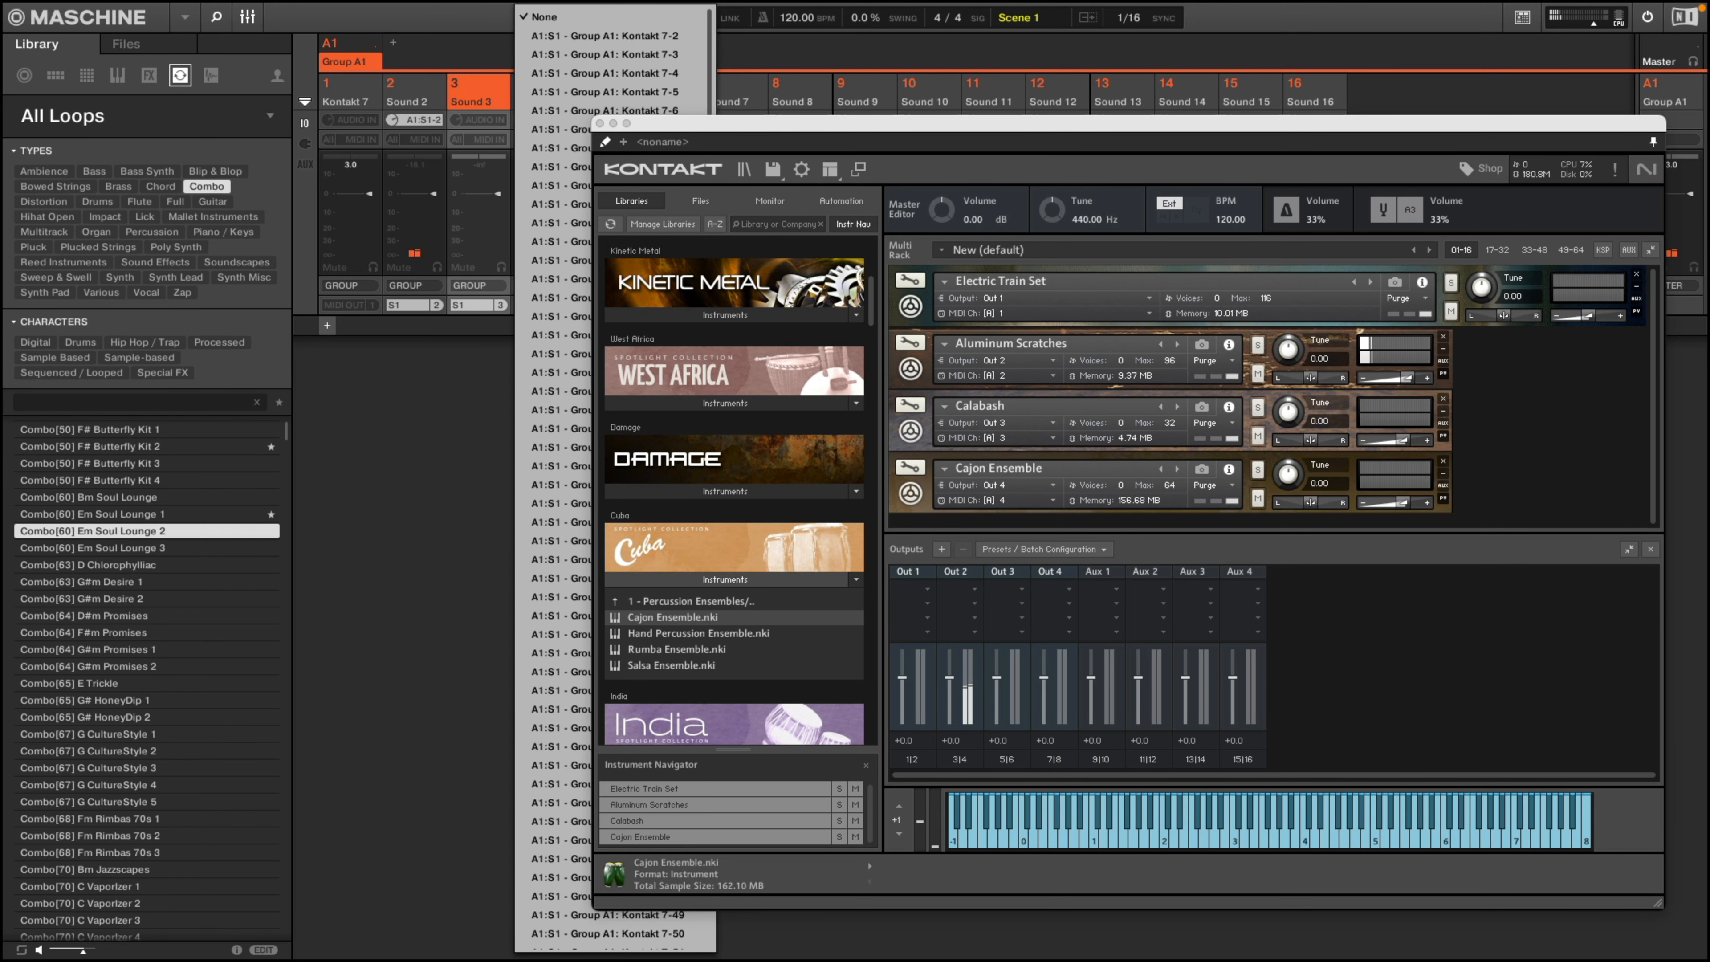
left_click(605, 54)
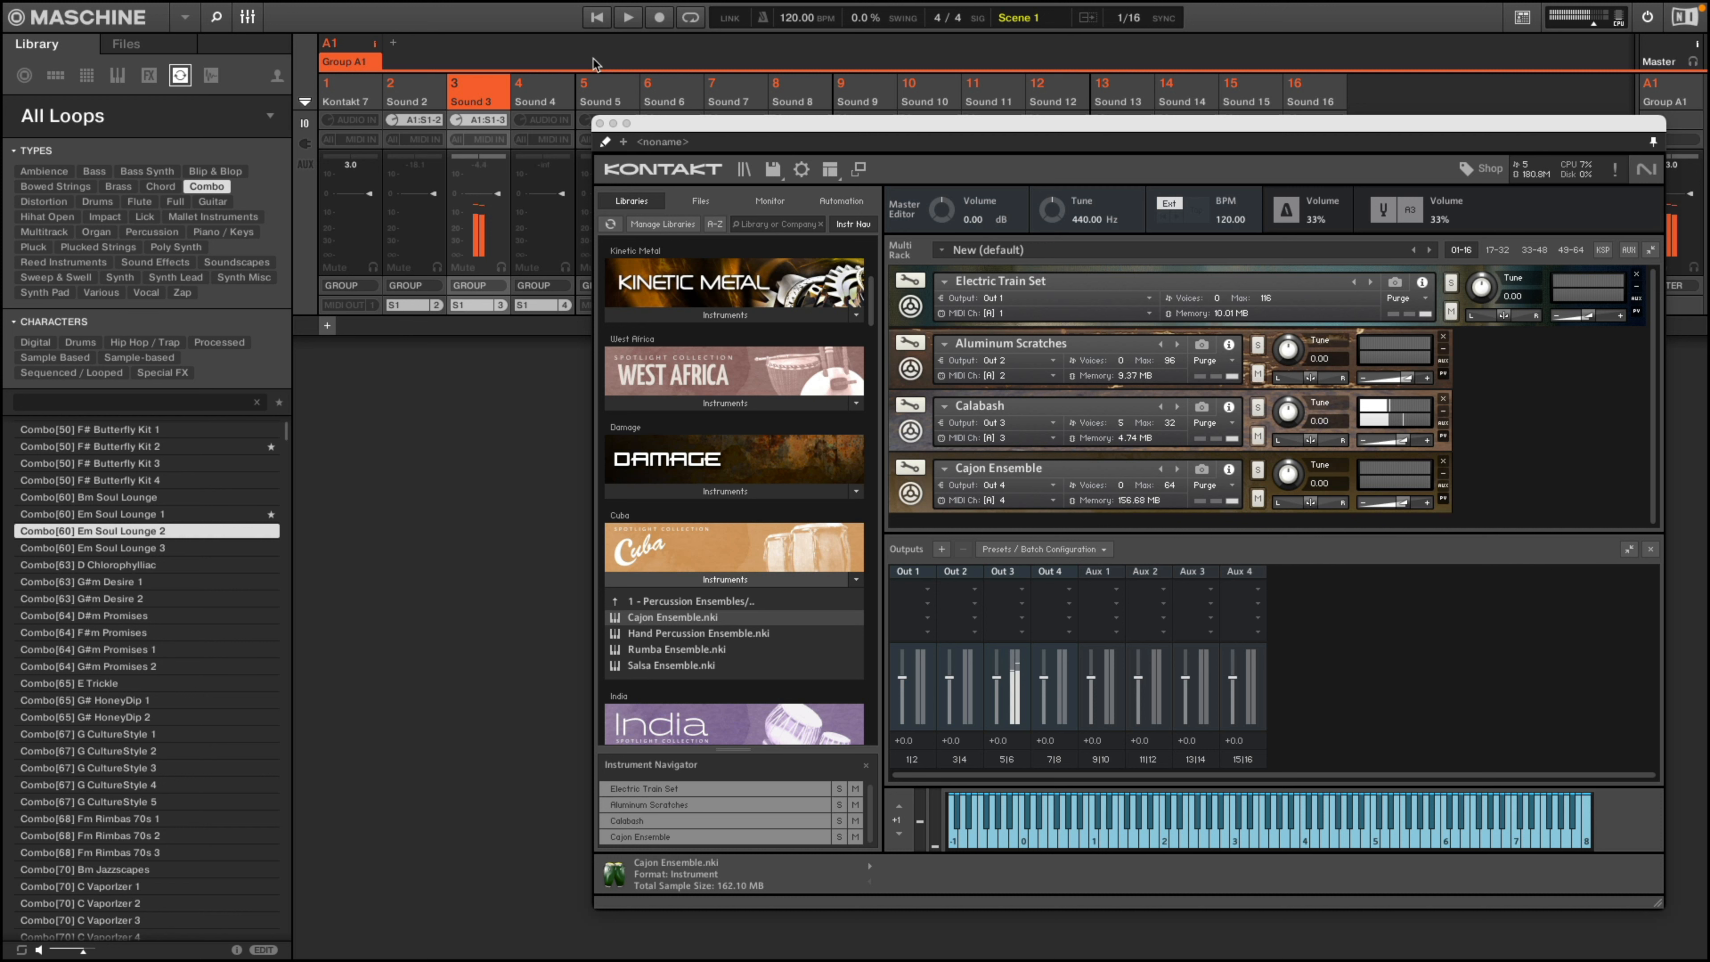
left_click(543, 94)
left_click(536, 121)
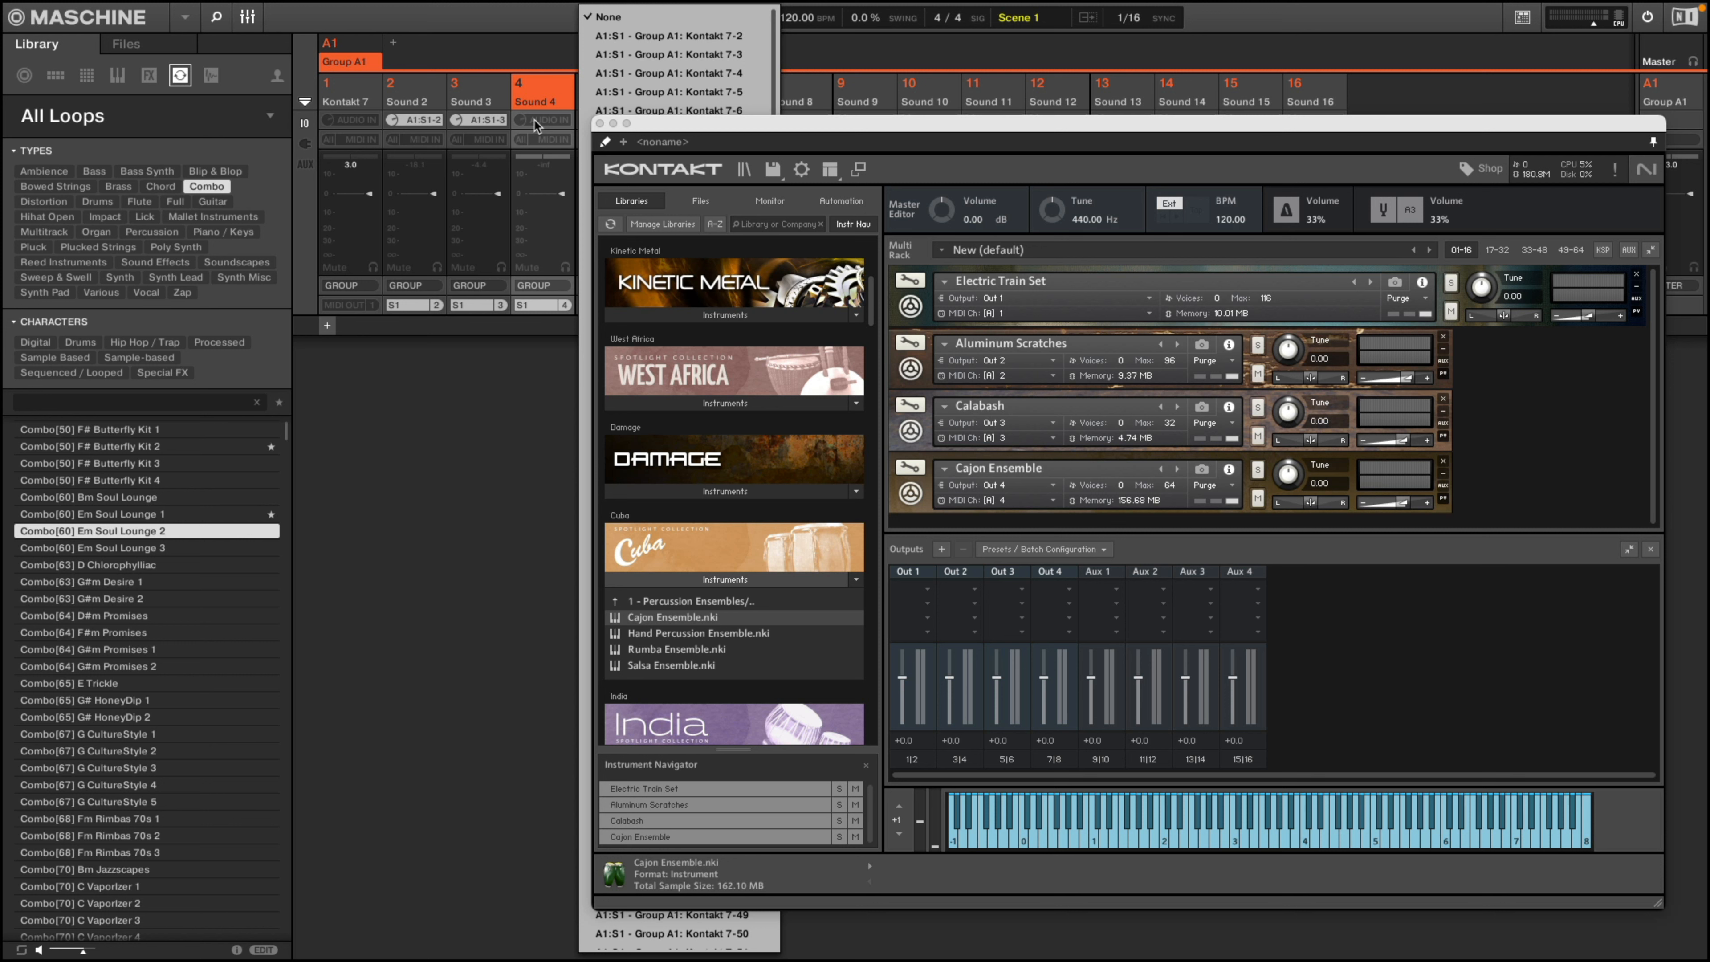
left_click(604, 72)
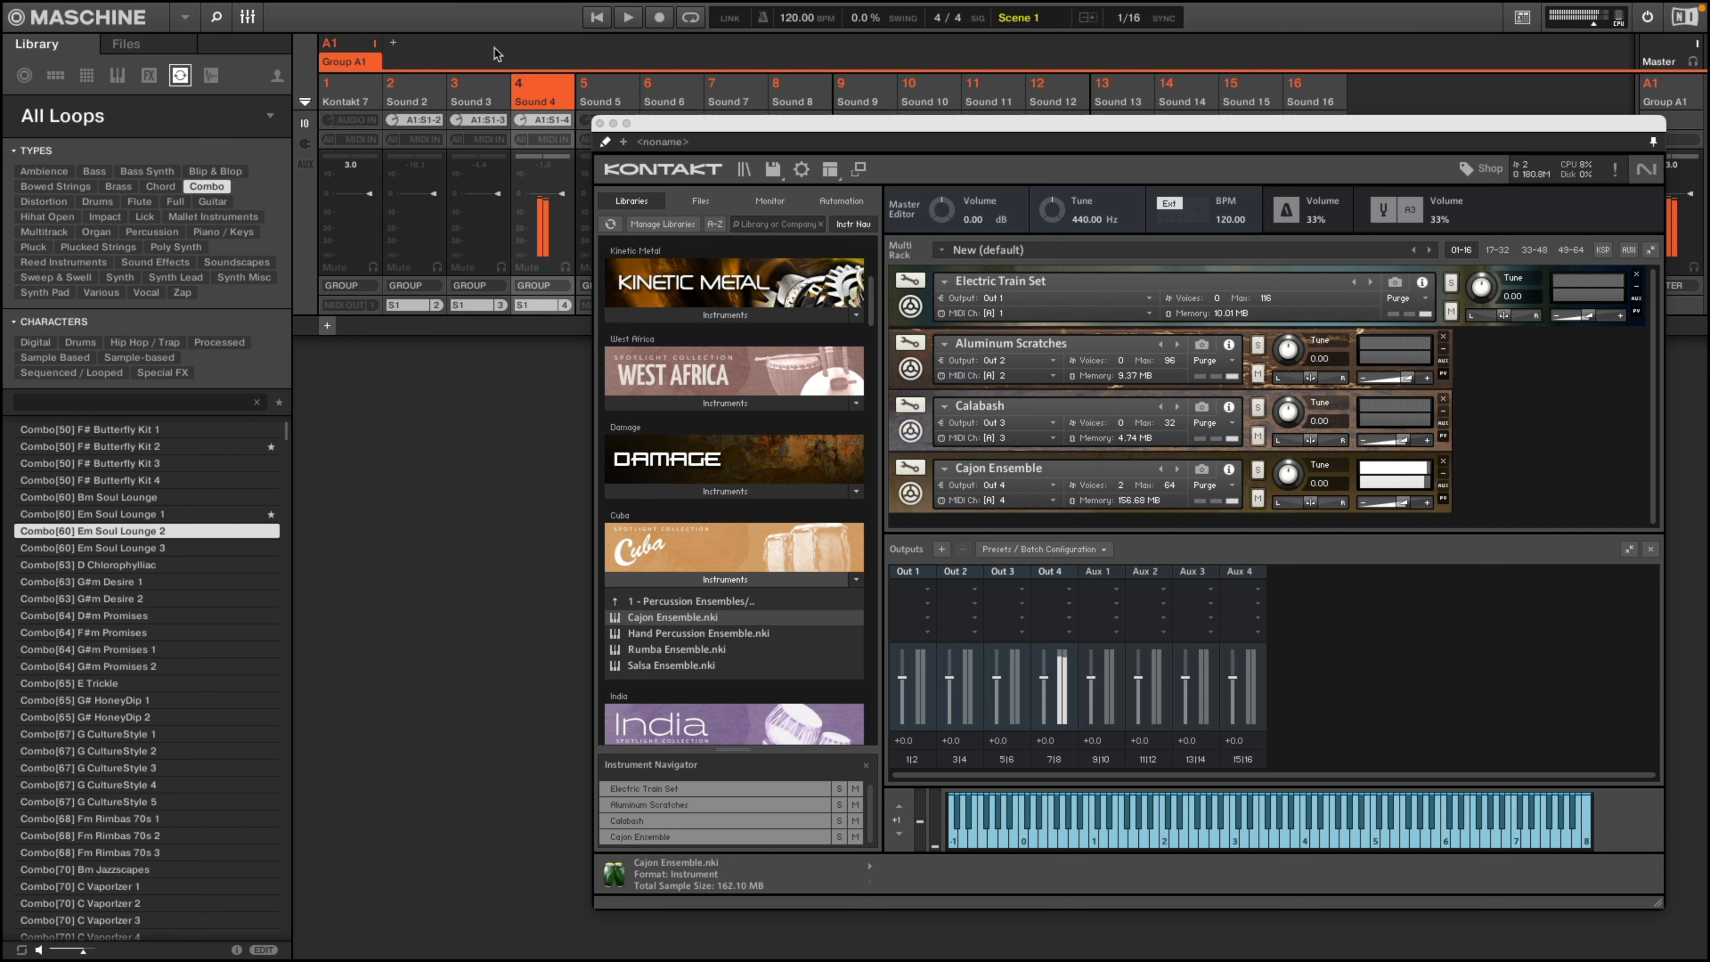
- Select Kontakt 7 and Sounds 2 to 4 in the mixer to check that each instrument's audio reaches its own channel
left_click(359, 89)
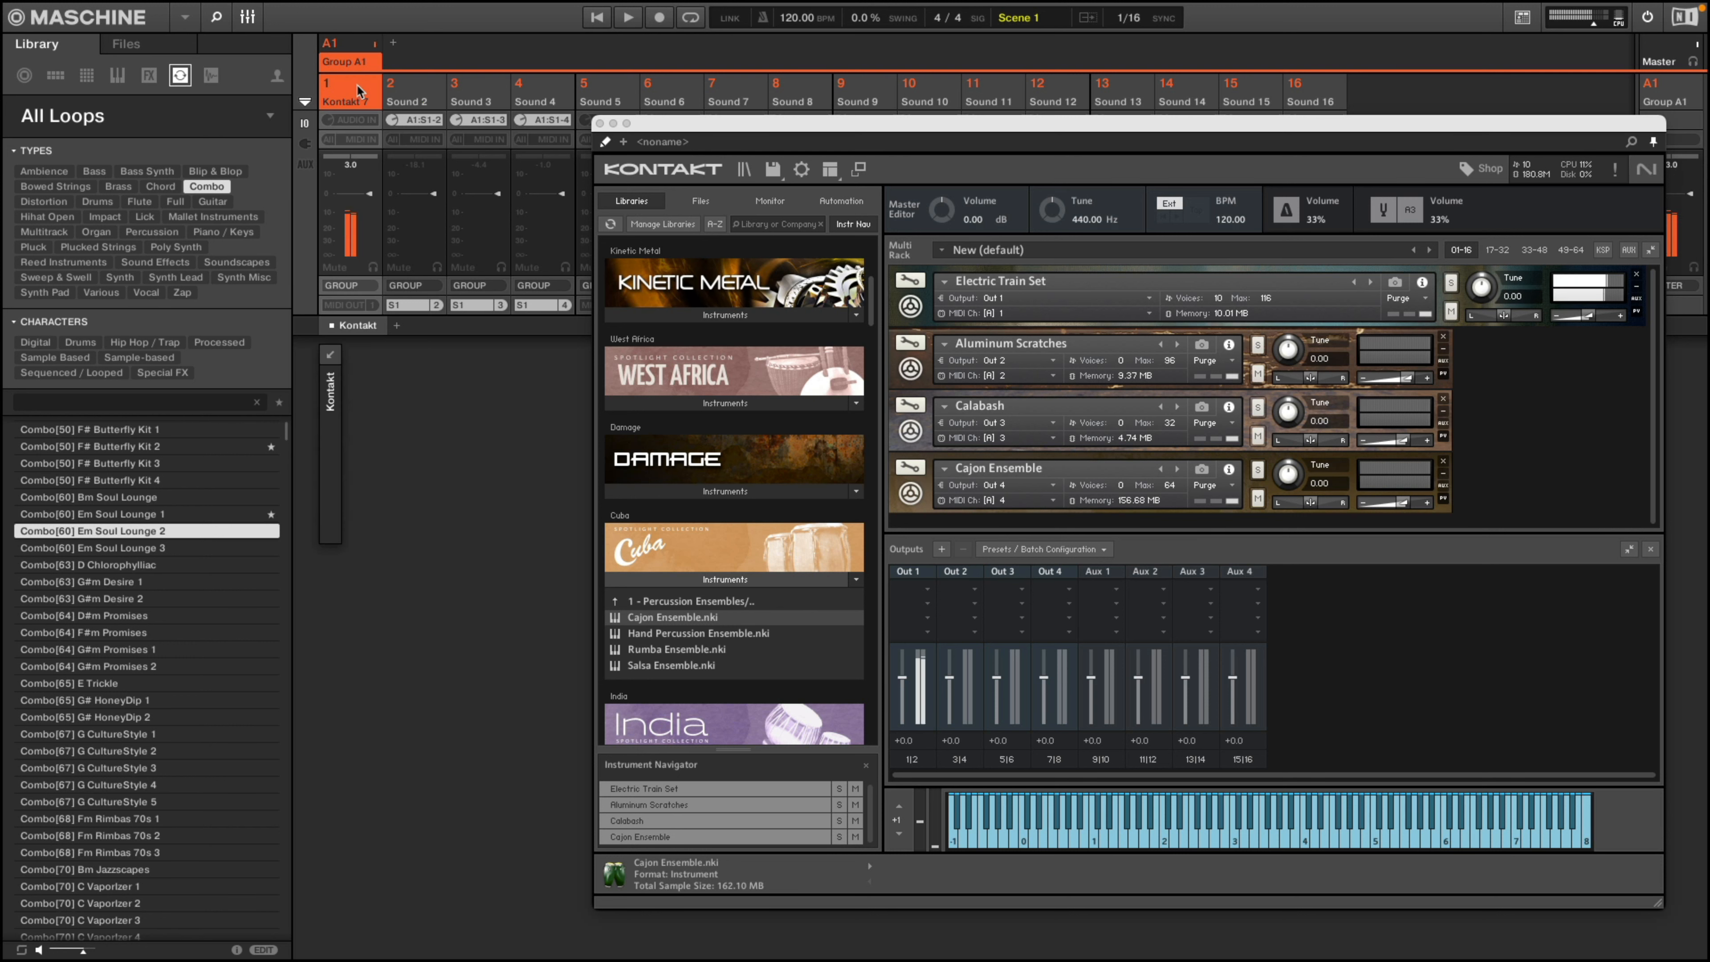
left_click(421, 95)
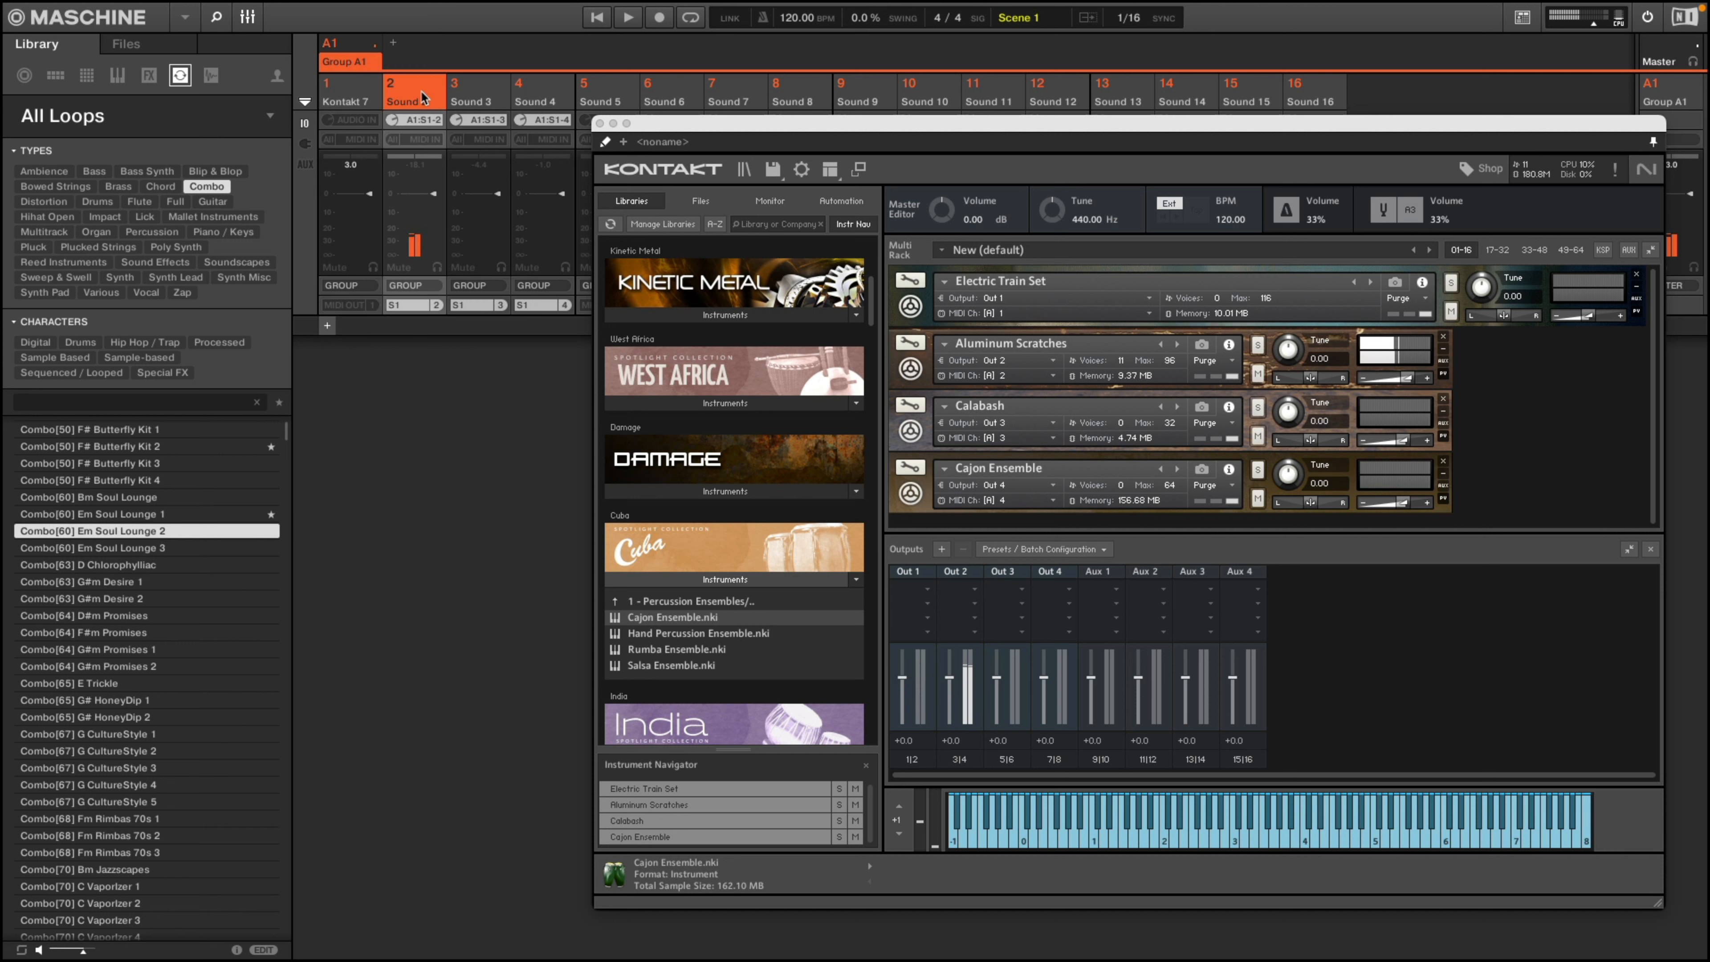
left_click(477, 96)
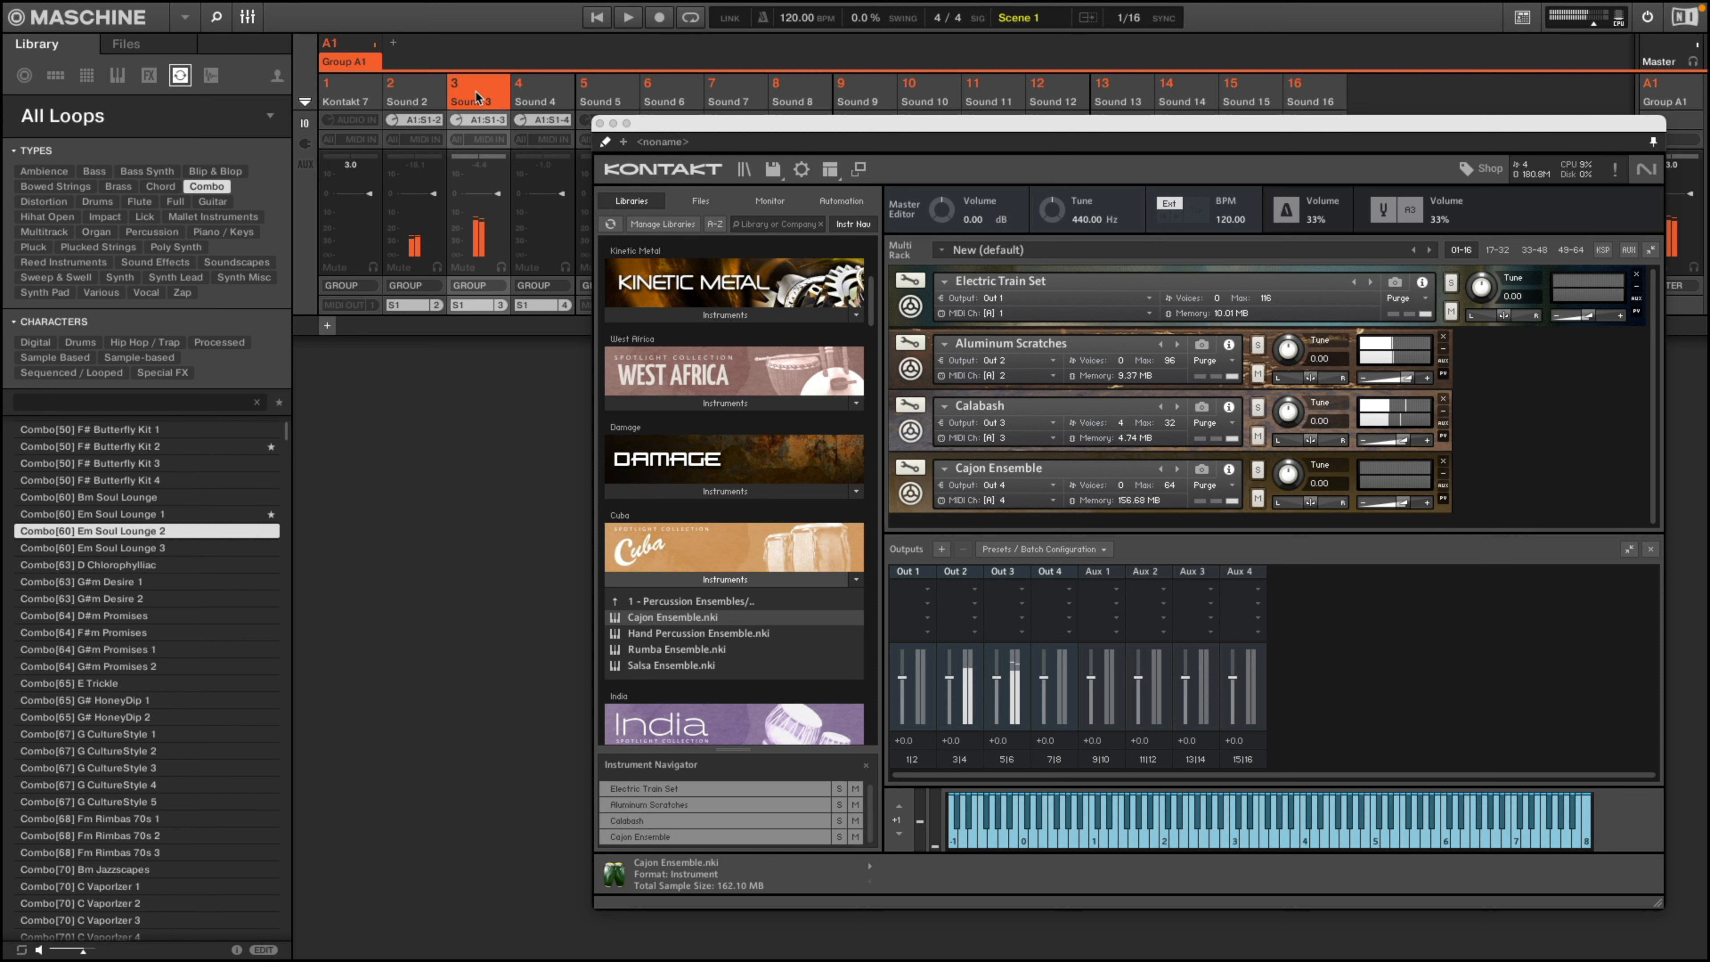
left_click(551, 101)
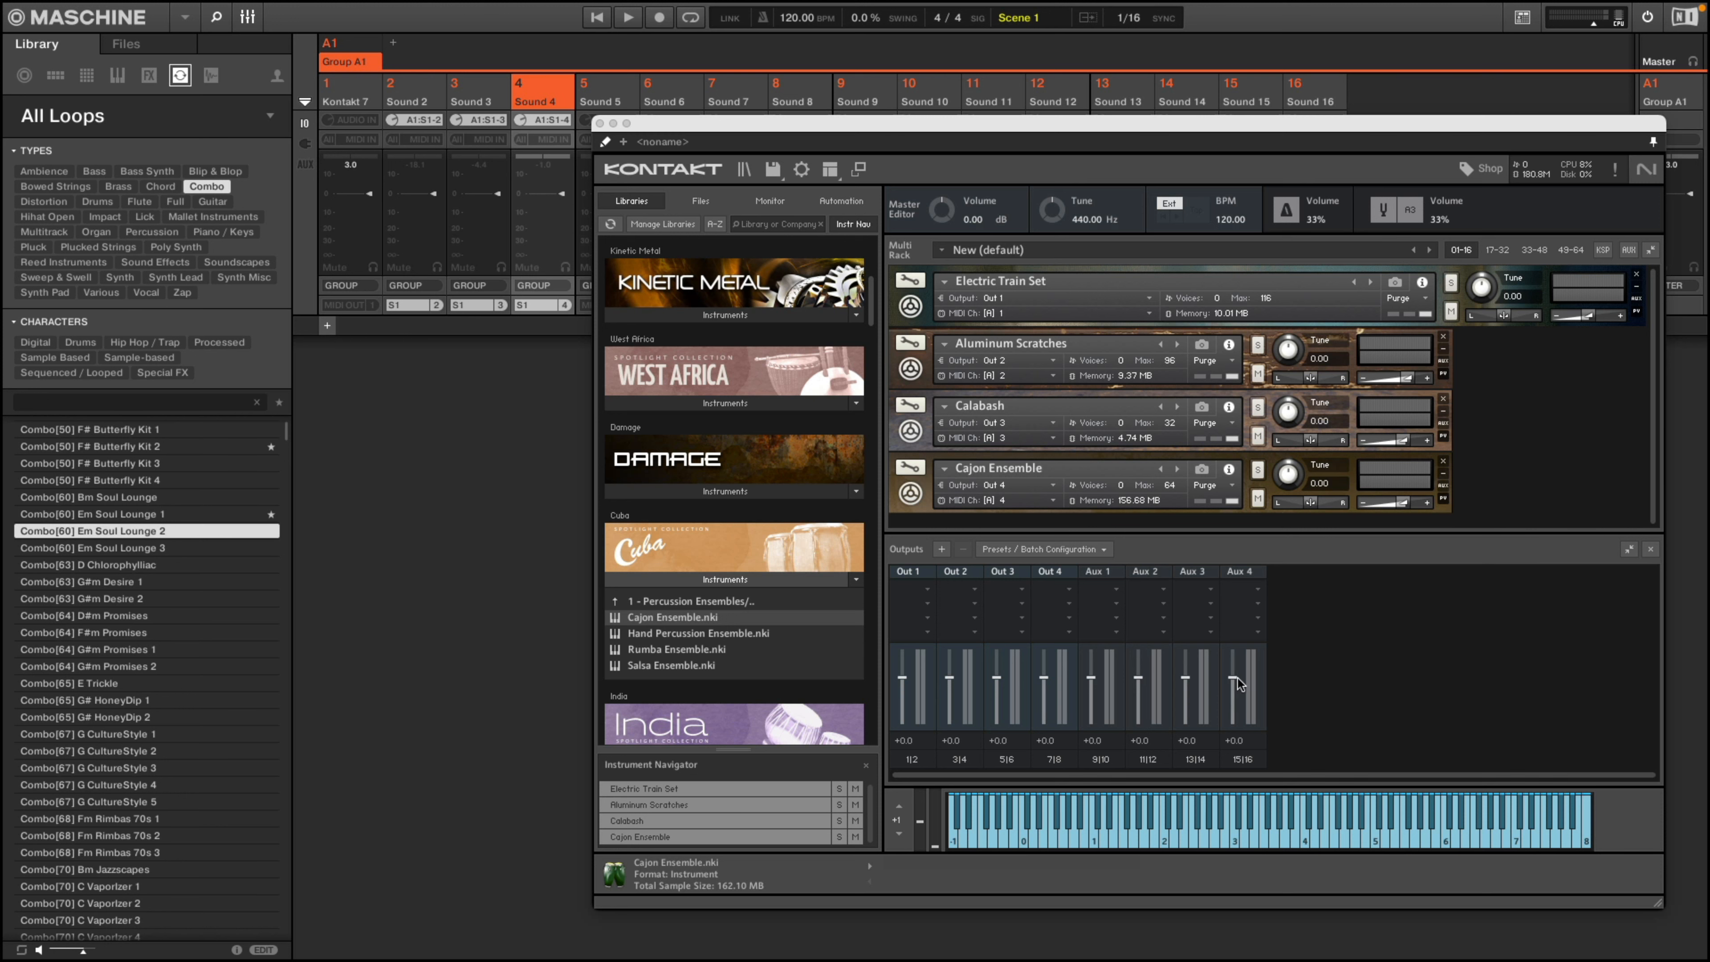
left_click_drag(898, 129, 791, 133)
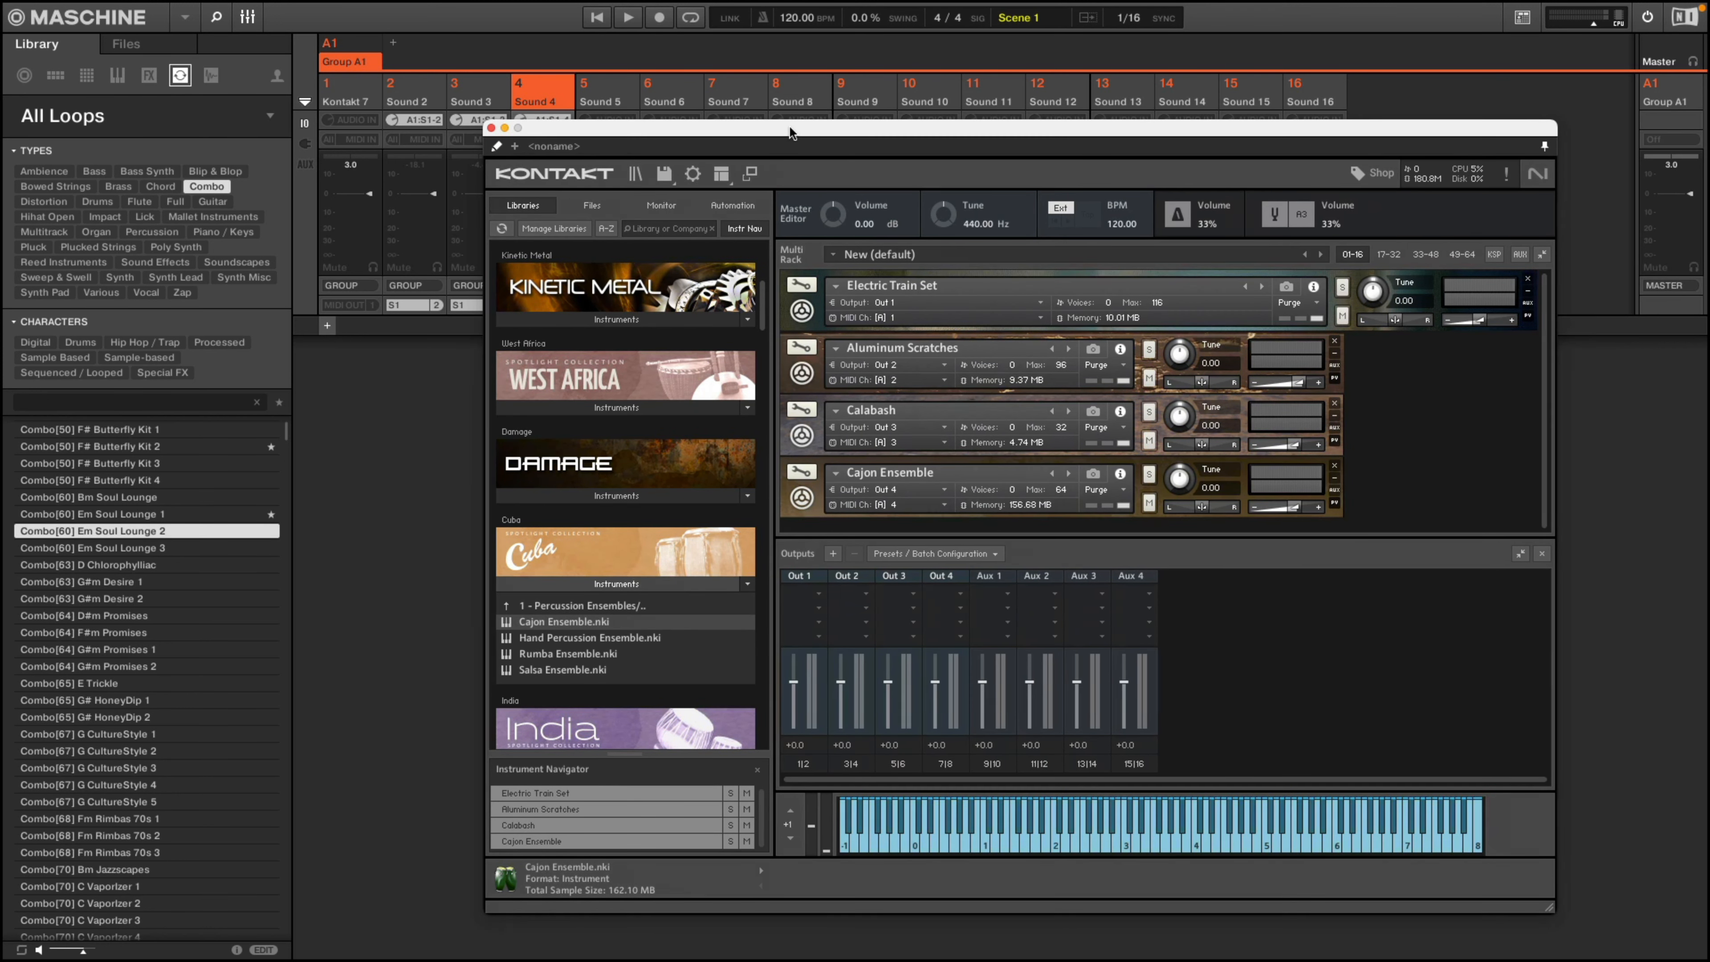